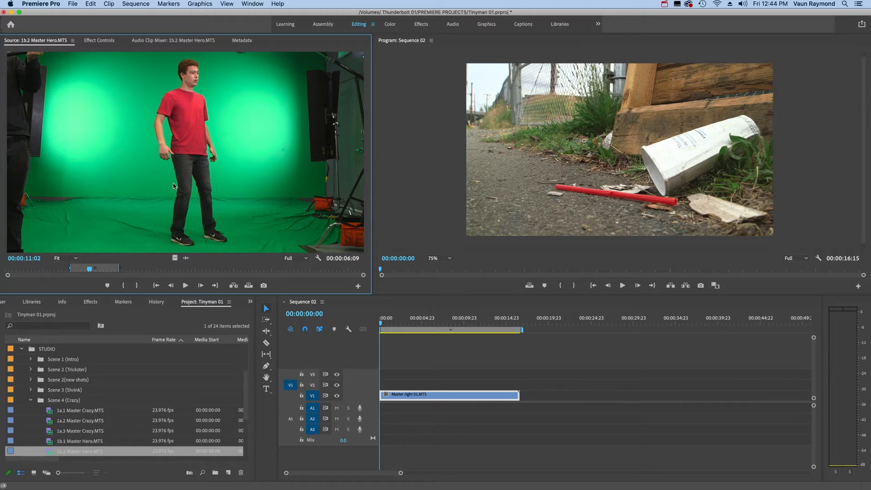
Step: Overwrite the marked range of 1b.2 Master Hero.MTS onto V2 at the sequence start and move the playhead to 00:00:02:15
mouse_move(89, 269)
left_mouse_down()
mouse_move(66, 271)
mouse_move(111, 274)
mouse_move(91, 274)
left_mouse_up()
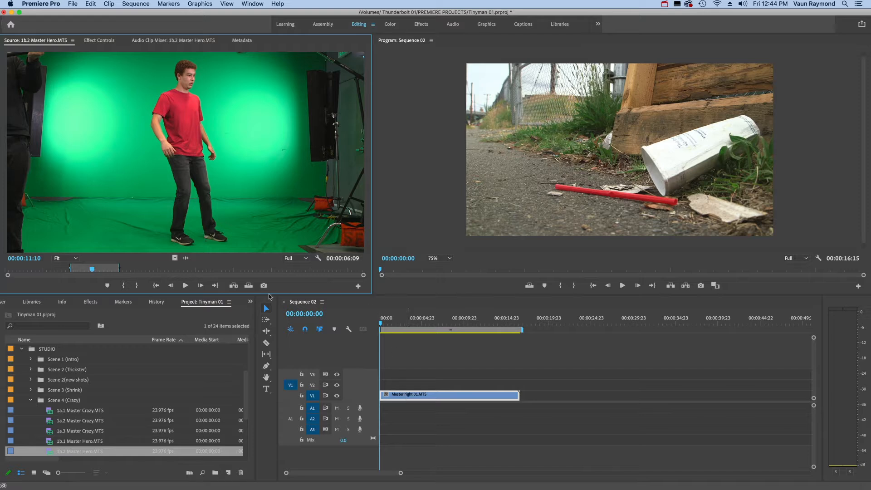
left_click(250, 286)
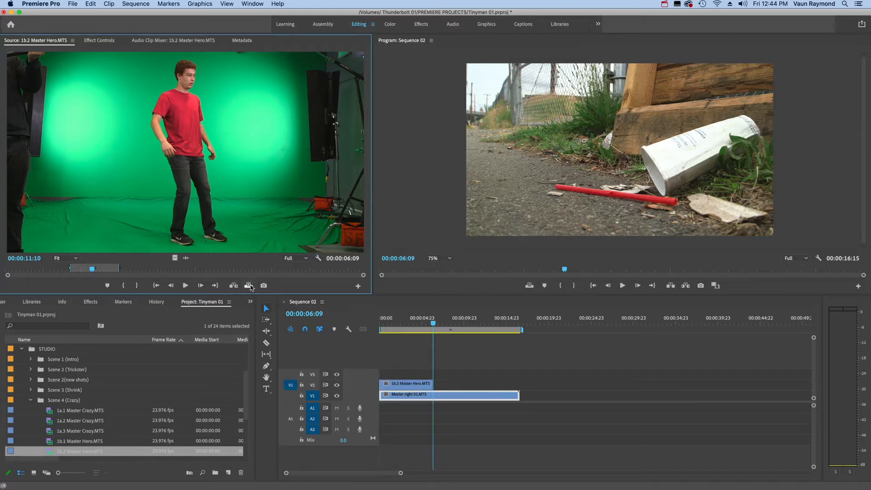
left_click(402, 323)
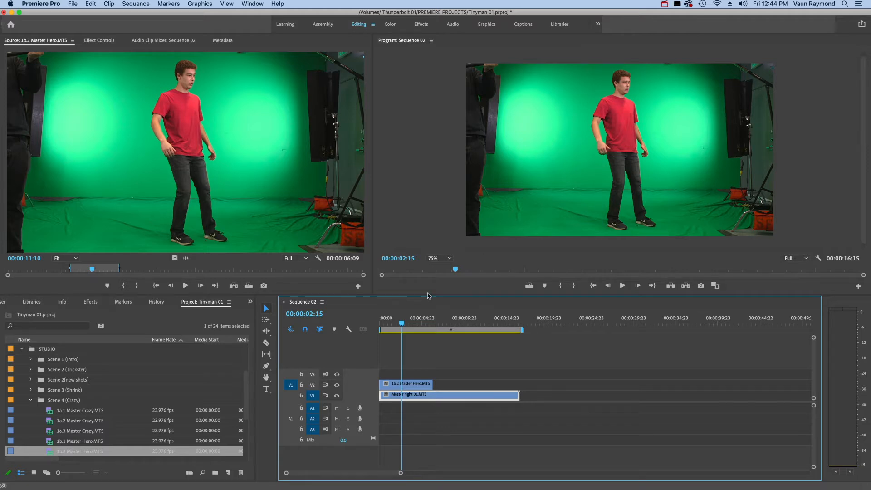
Step: Apply the Ultra Key keying effect to the 1b.2 Master Hero.MTS clip on V2 and open the clip's effect settings
left_click(409, 385)
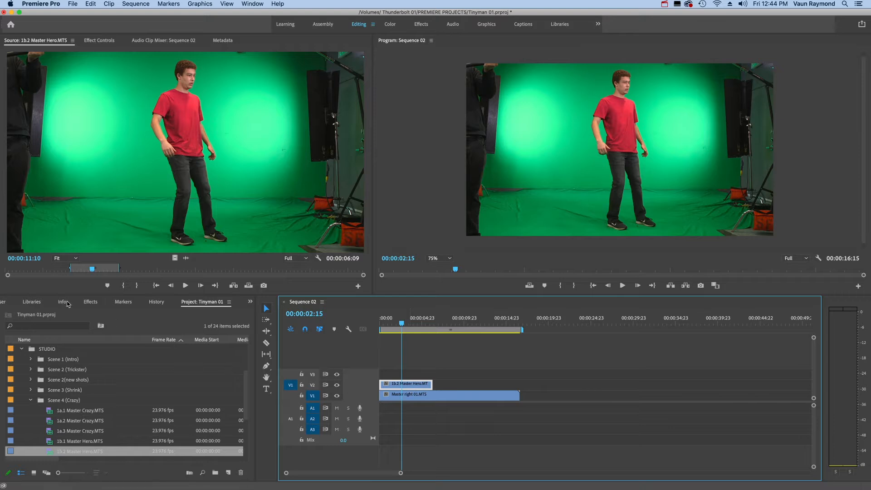
left_click(90, 302)
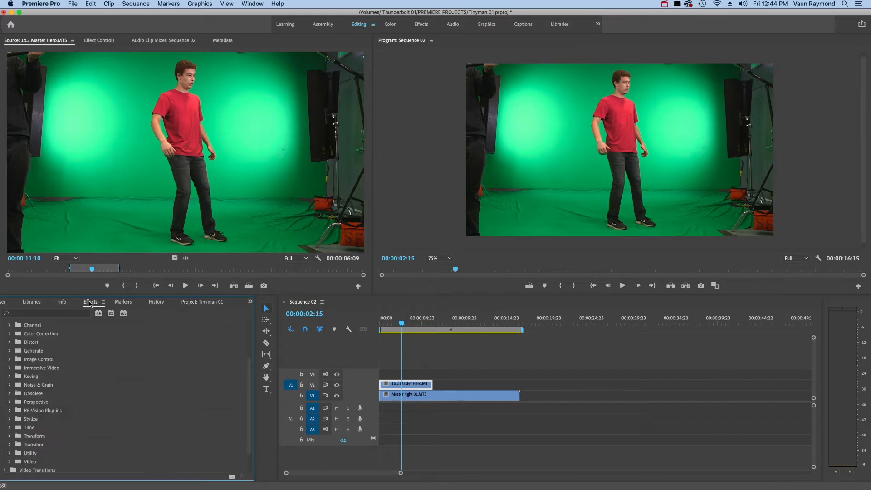
left_click_drag(246, 396, 248, 371)
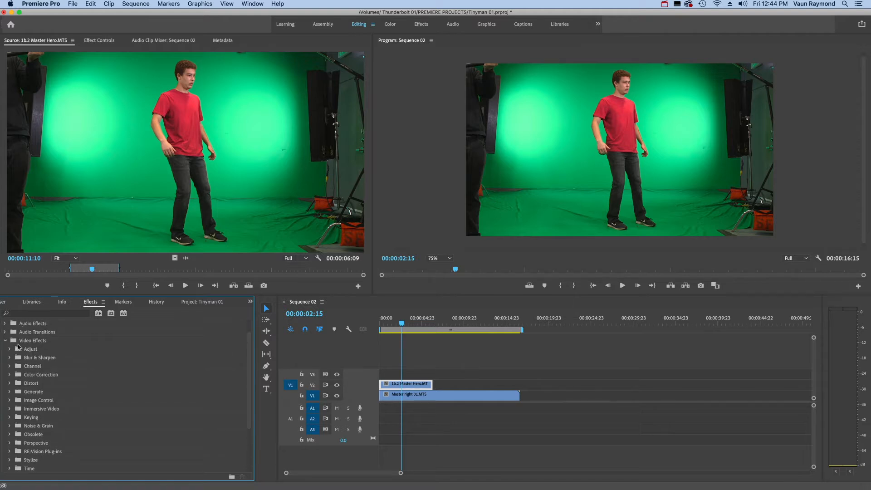
left_click(10, 418)
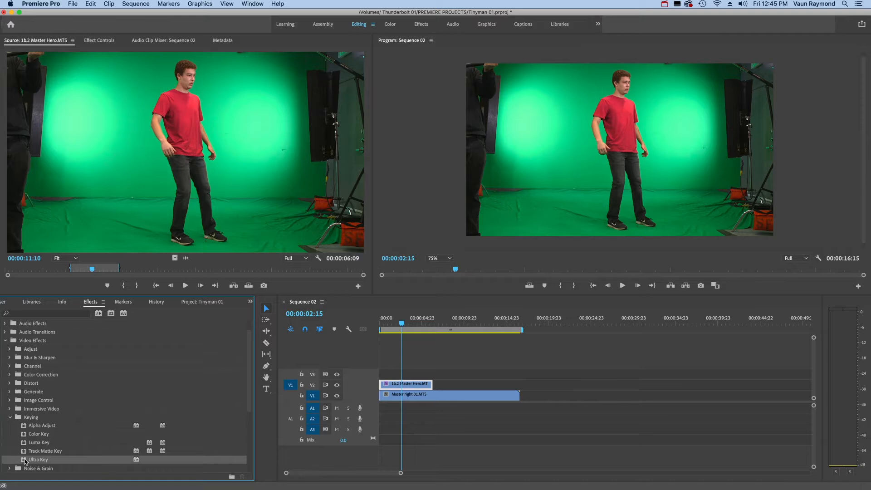
left_click(100, 41)
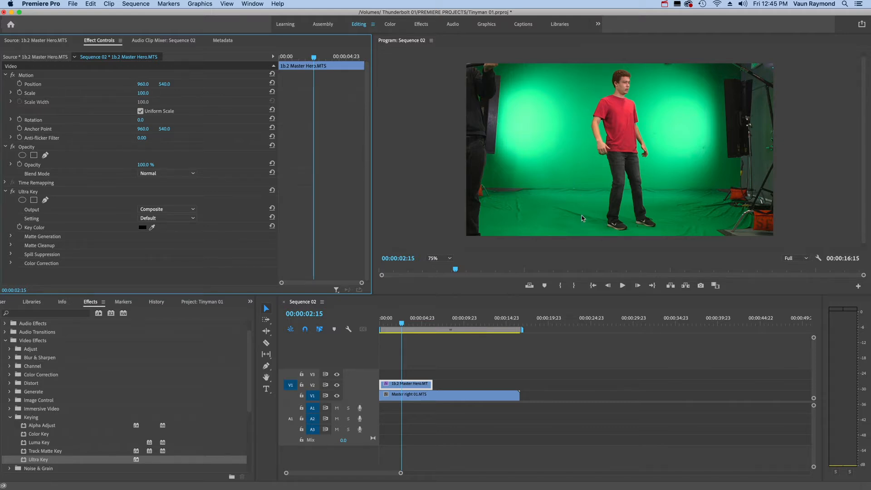
Step: Sample the green screen beside the actor as Ultra Key's key color and set its Setting to Aggressive
left_click(597, 172)
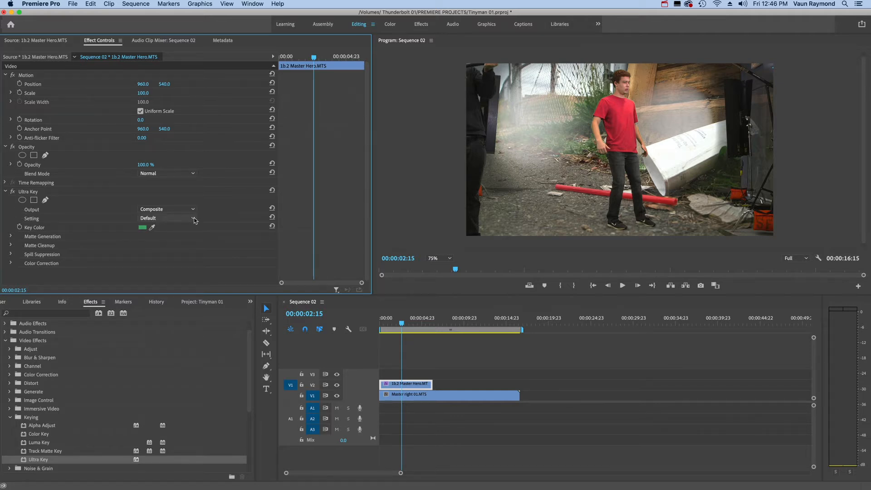
left_click(194, 220)
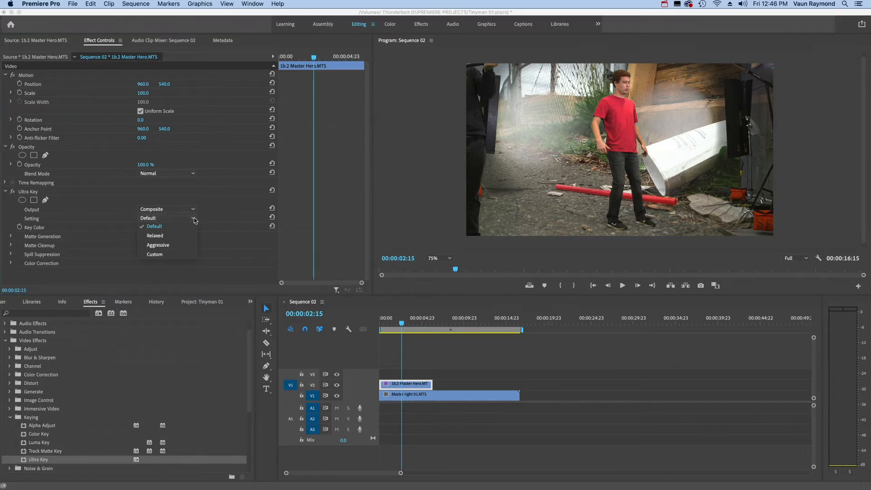
left_click(168, 246)
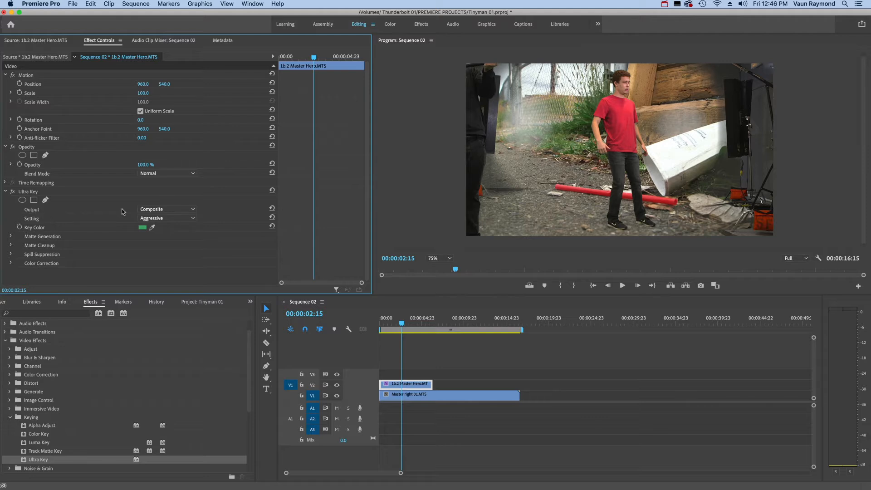
Step: With Ultra Key's output on Alpha Channel, set Matte Generation Pedestal to 100 and Highlight to 5.3
left_click(194, 211)
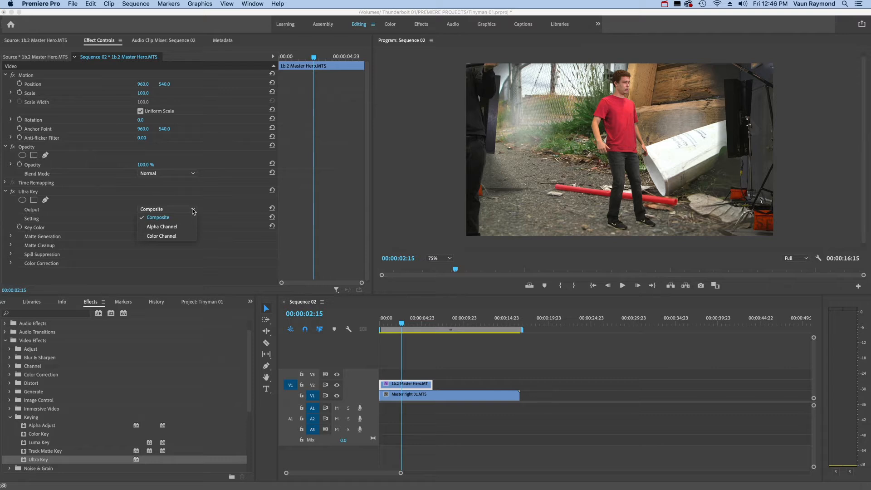
left_click(177, 228)
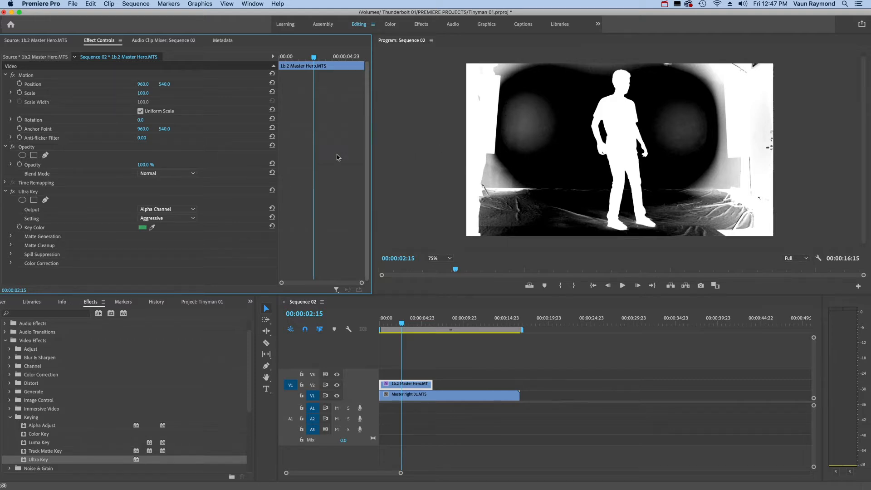
left_click(10, 236)
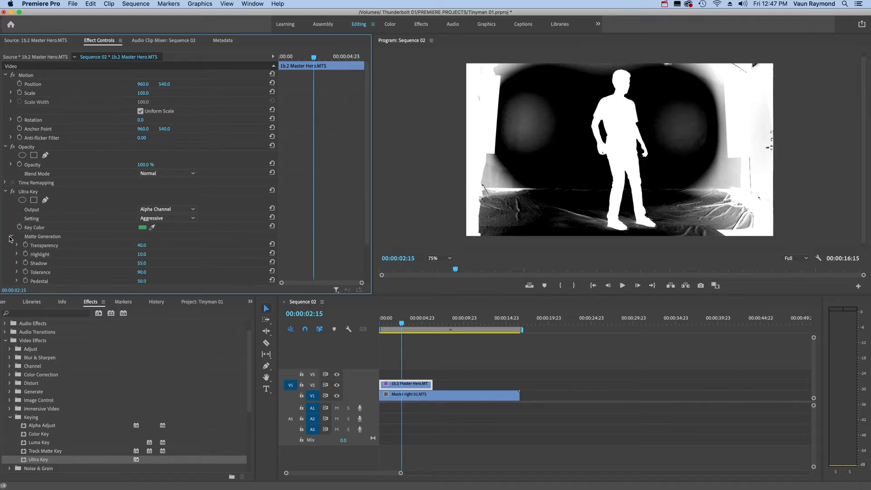
scroll(370, 258, "down", 2)
scroll(370, 256, "down", 1)
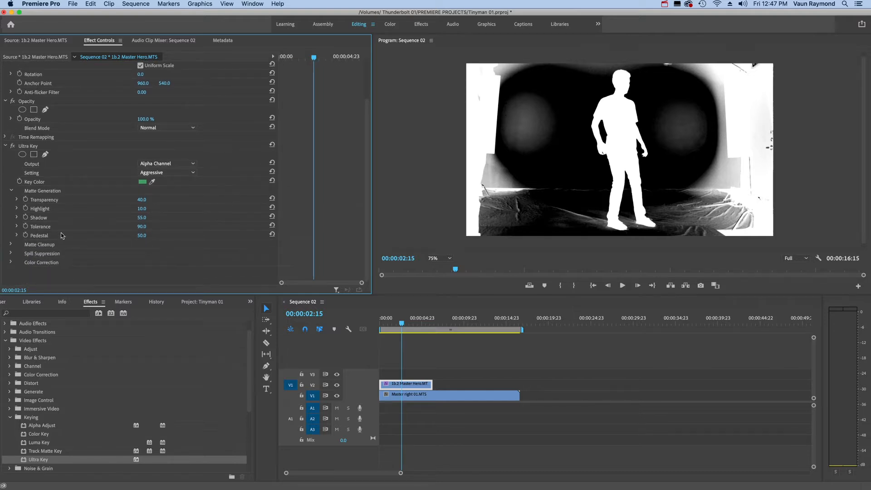
left_click(16, 235)
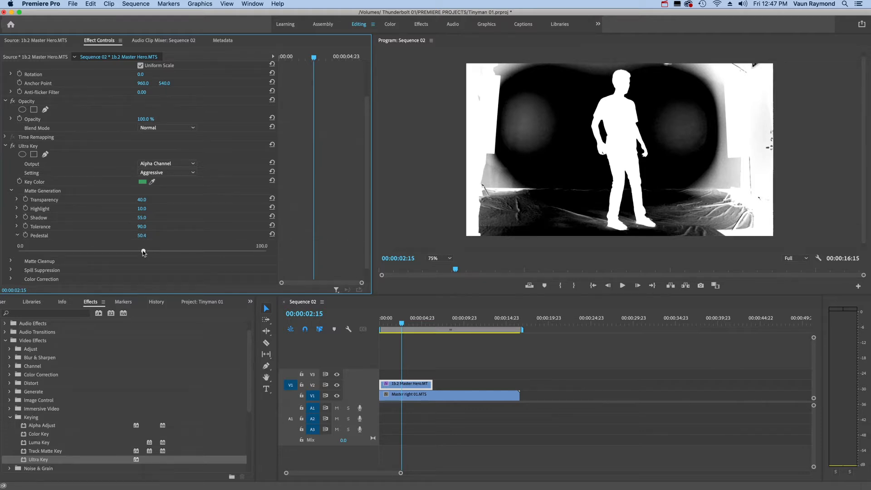
left_click_drag(143, 252, 276, 274)
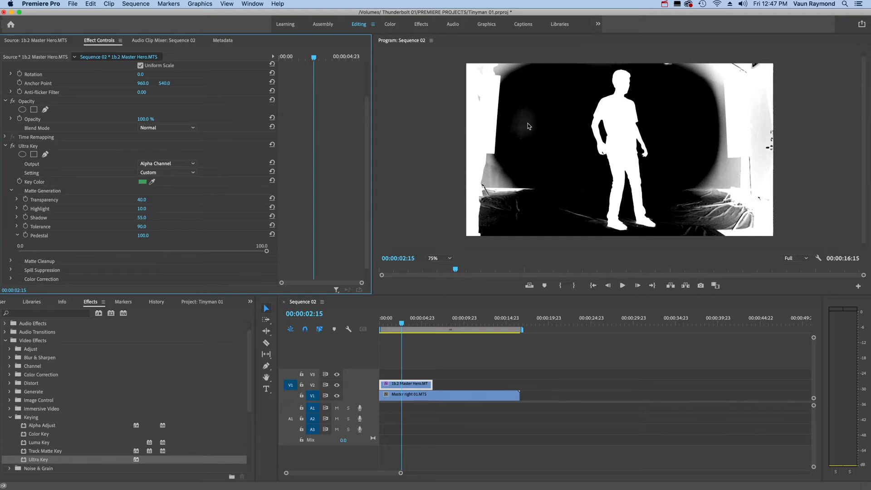
left_click(17, 208)
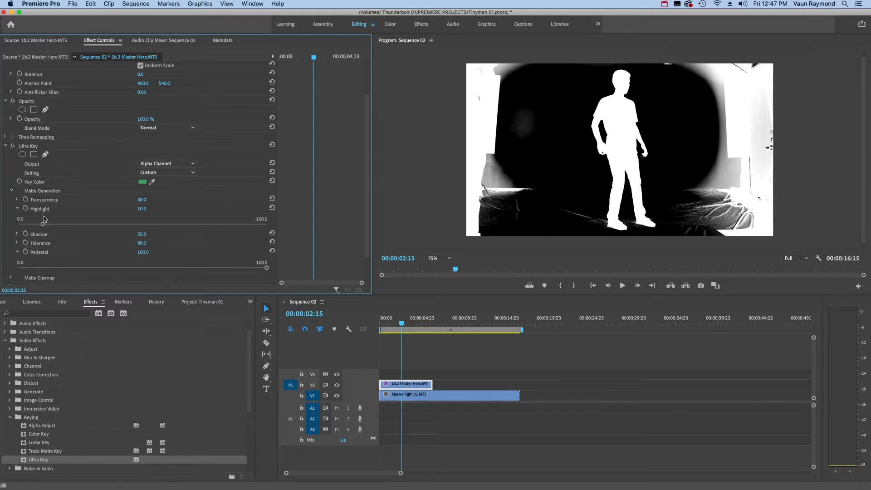
mouse_move(43, 225)
left_mouse_down()
mouse_move(54, 225)
mouse_move(30, 230)
left_mouse_up()
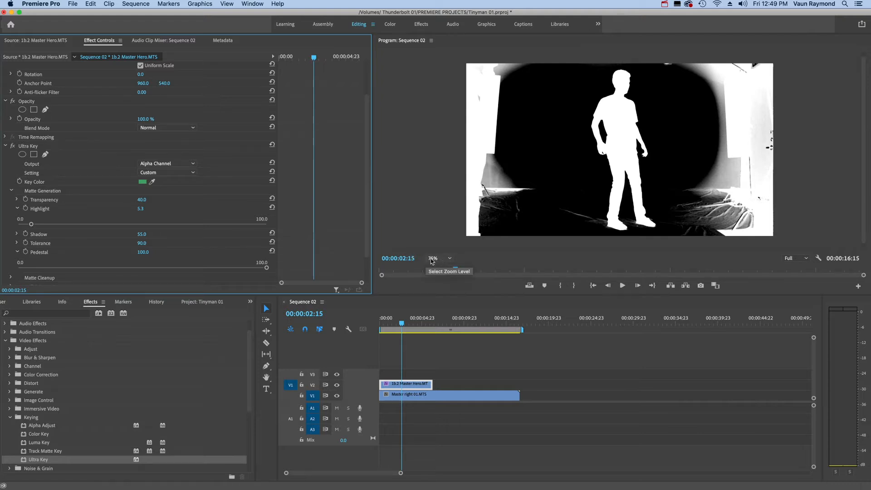
left_click(450, 259)
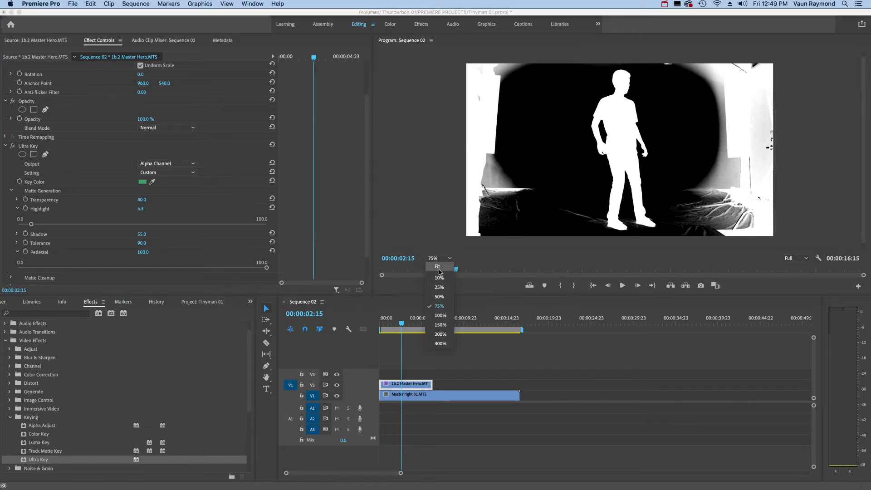
left_click(437, 266)
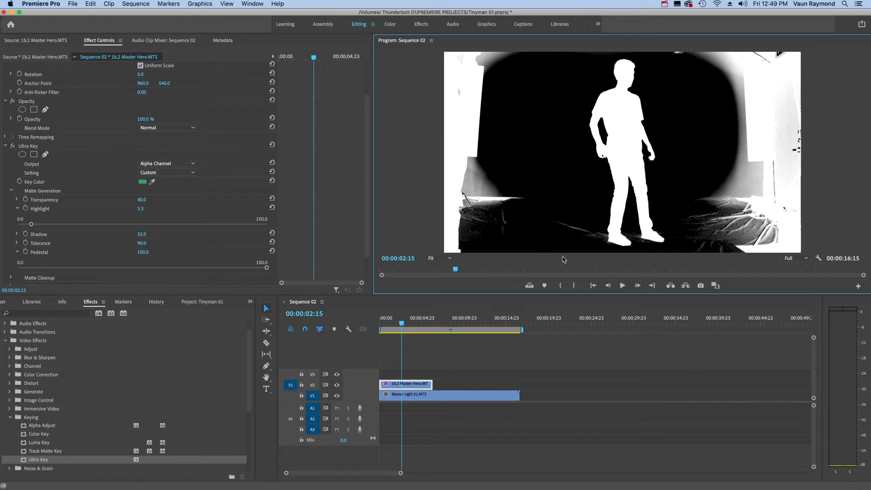
left_click(451, 259)
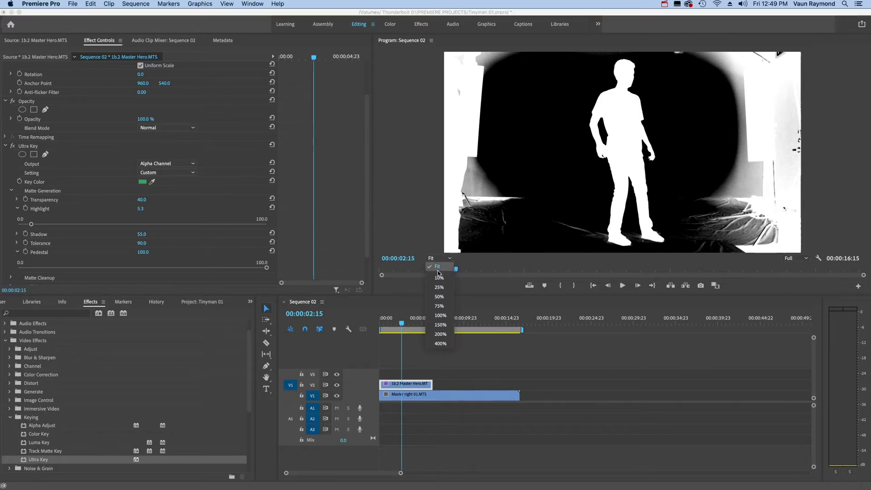
left_click(438, 307)
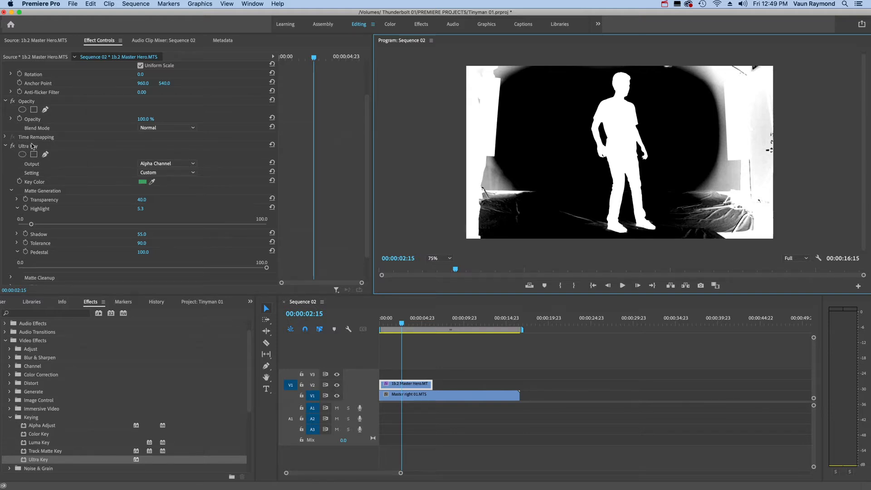
Step: Draw a closed 12-point freeform opacity mask around the actor, excluding the lights and equipment at both sides of the frame
left_click(45, 110)
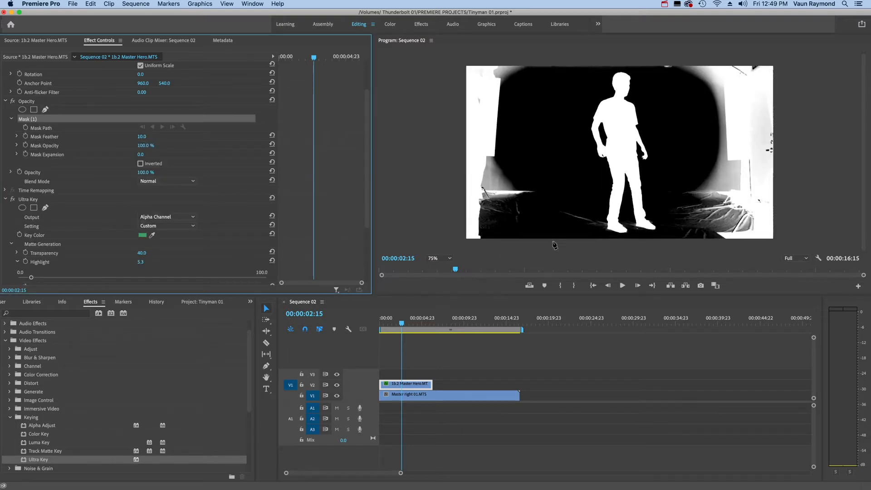
left_click(524, 248)
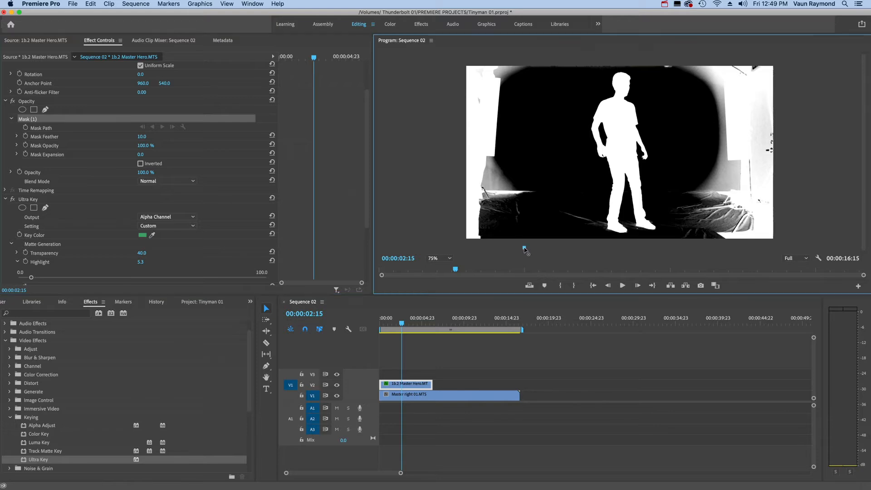
left_click(515, 186)
left_click(500, 157)
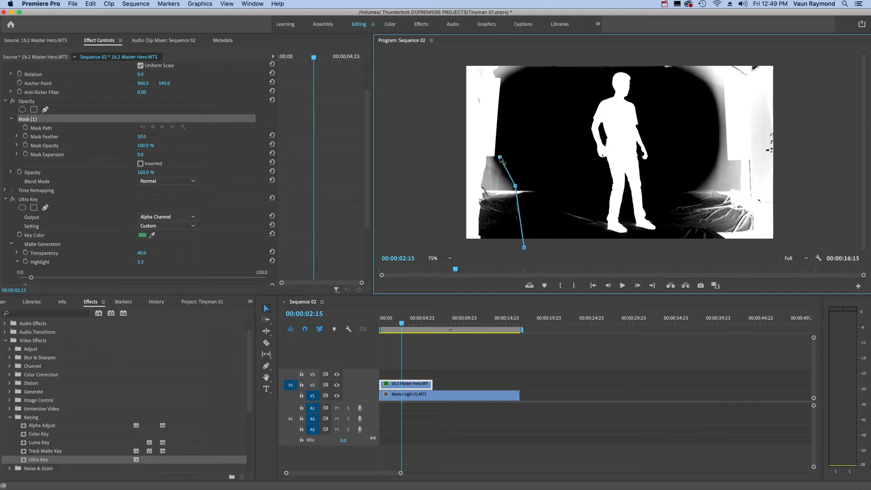
left_click(507, 84)
left_click(551, 61)
left_click(652, 59)
left_click(663, 72)
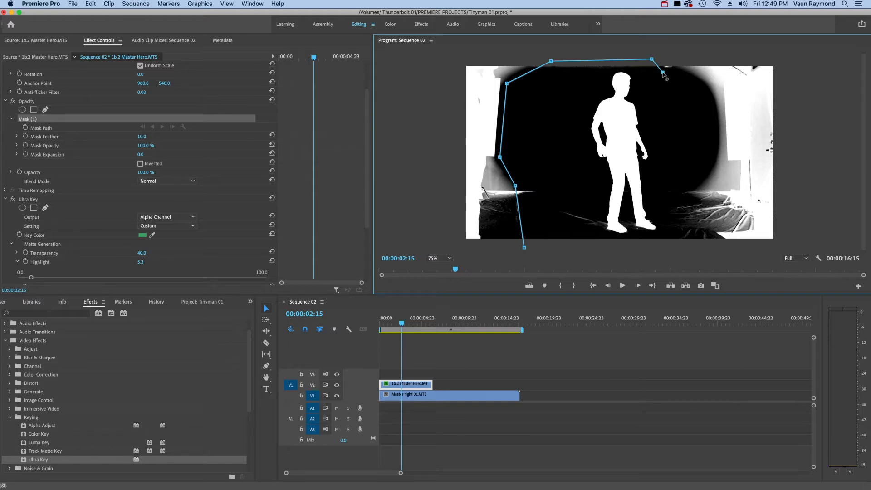
left_click(682, 72)
left_click(709, 115)
left_click(707, 163)
left_click(683, 193)
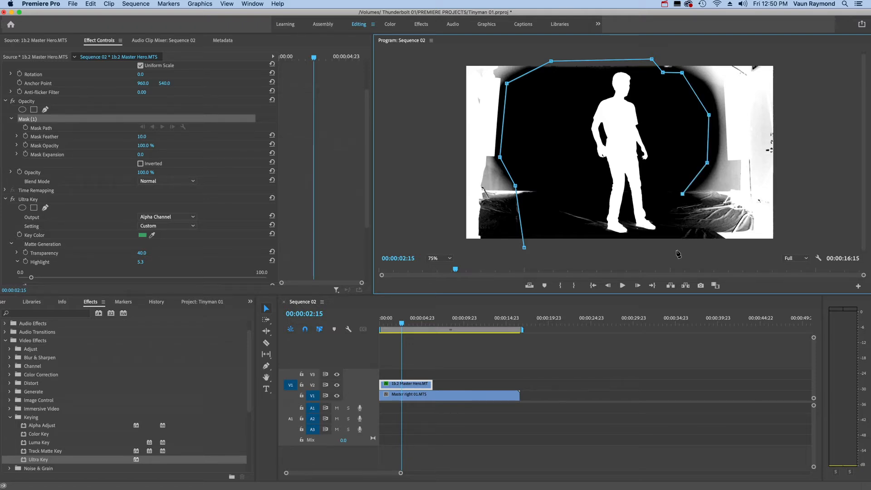
left_click(677, 249)
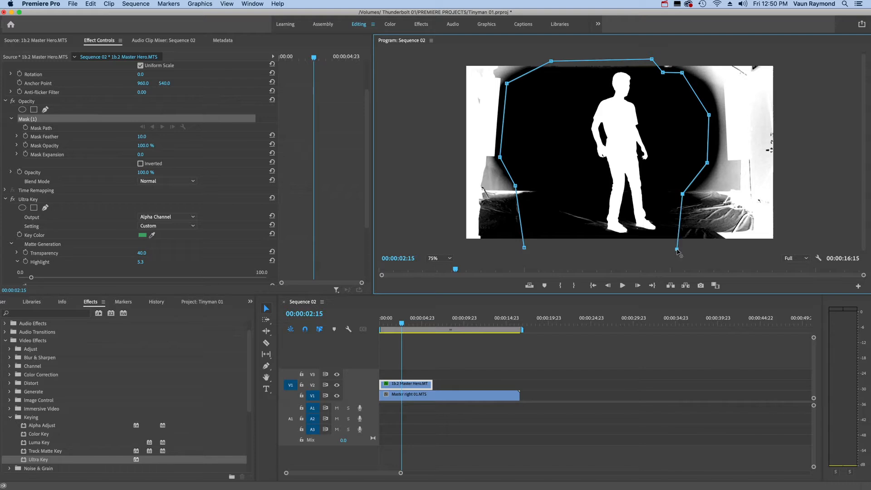
left_click(525, 249)
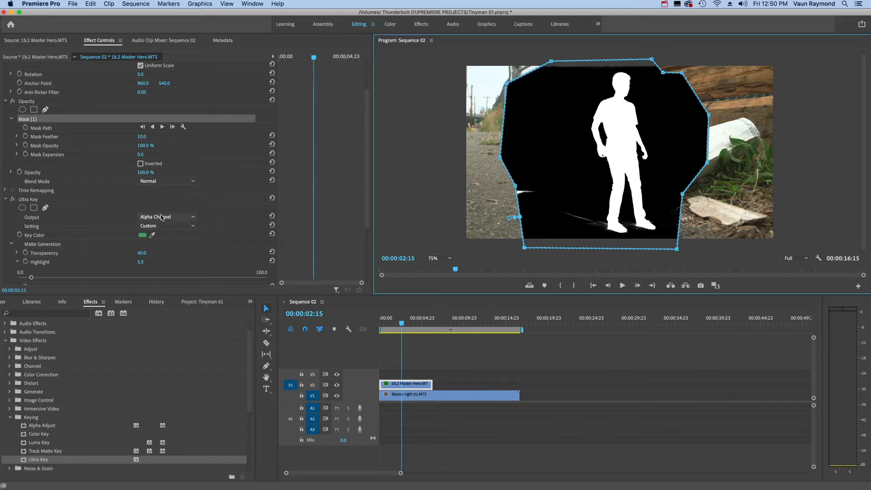
Step: Switch Ultra Key's output to Composite and check the masked clip at the sequence start and at 00:00:01:04
left_click(184, 220)
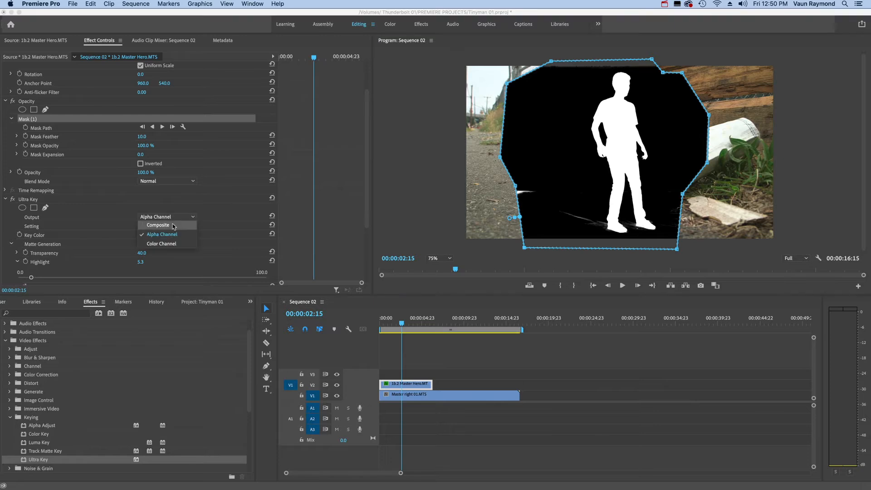
left_click(158, 226)
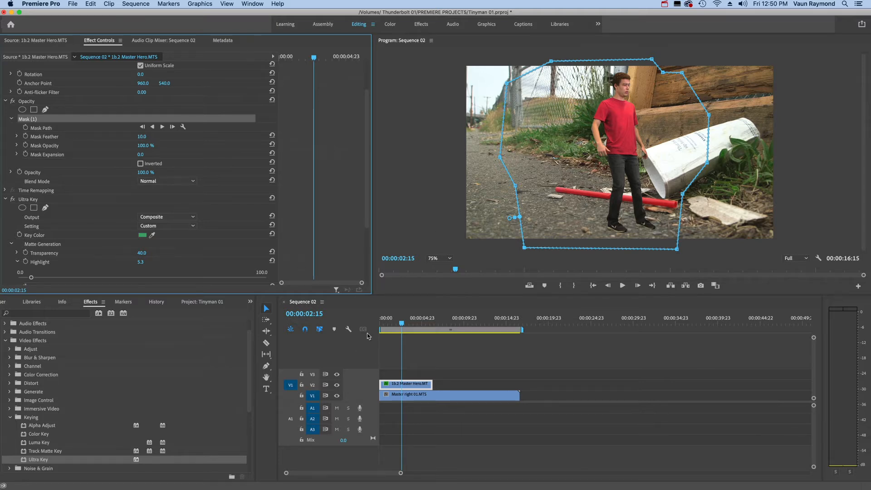
left_click_drag(402, 324, 380, 325)
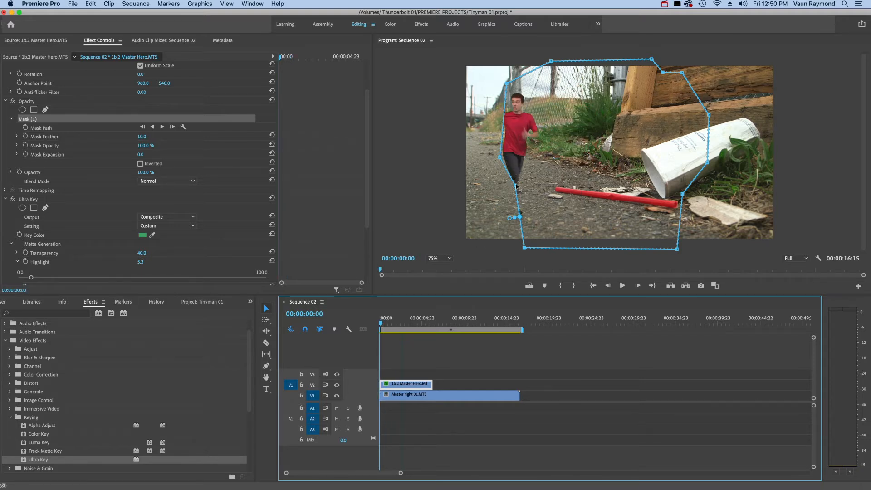
left_click_drag(382, 325, 389, 327)
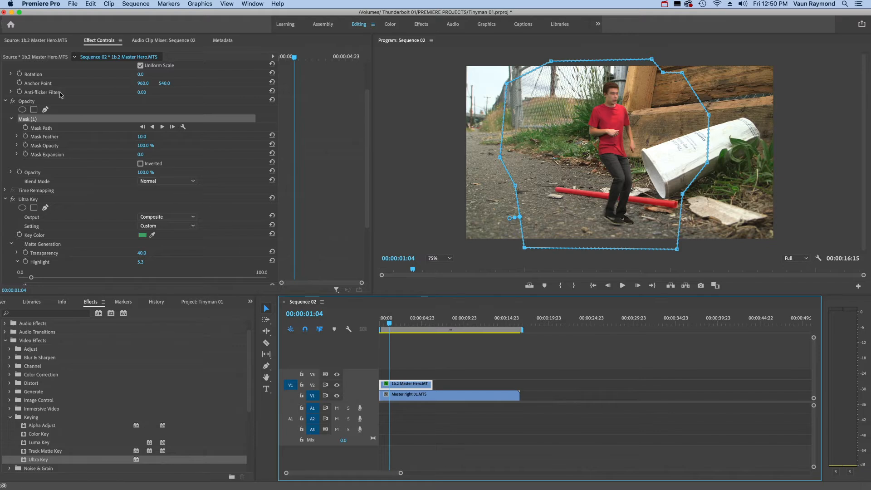
Step: Set the hero clip's Scale to 68 and its Position to 410, 420
left_click_drag(367, 218, 370, 120)
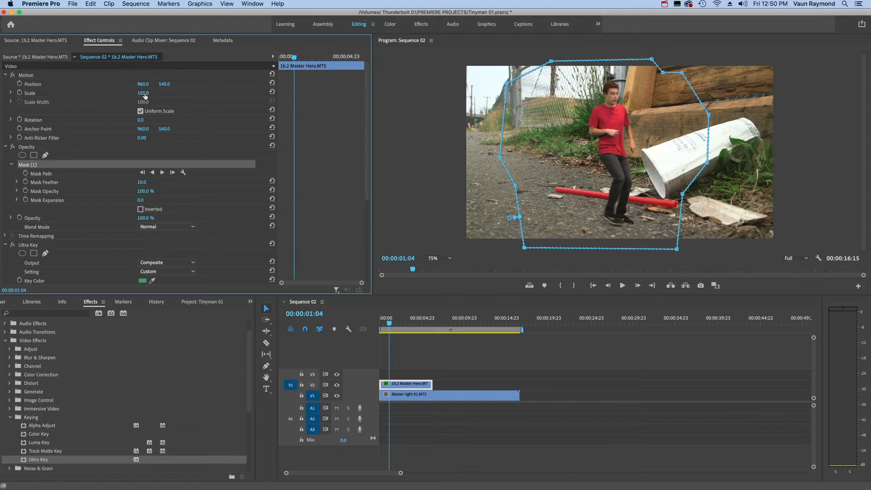
left_click_drag(144, 92, 130, 92)
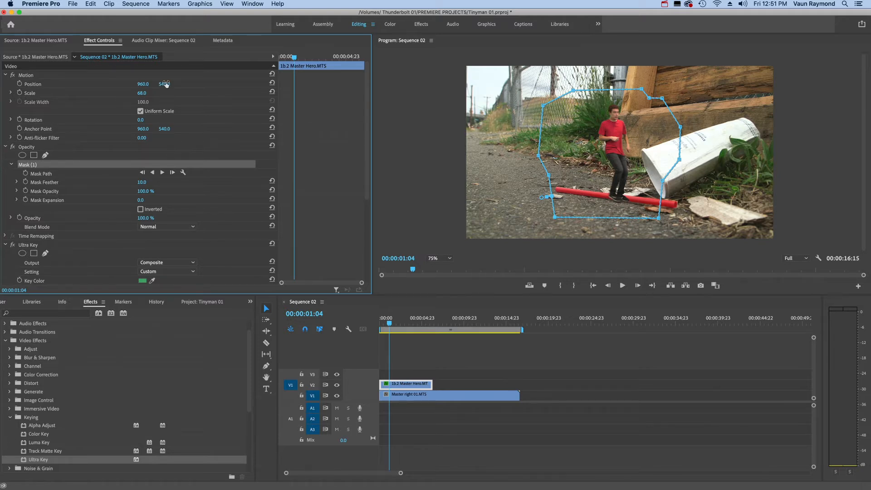
left_click_drag(166, 84, 0, 84)
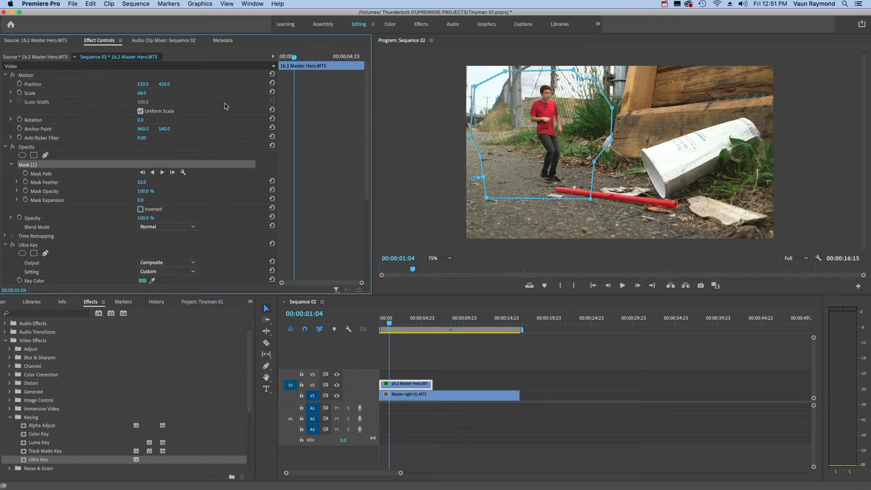
left_click_drag(143, 84, 146, 84)
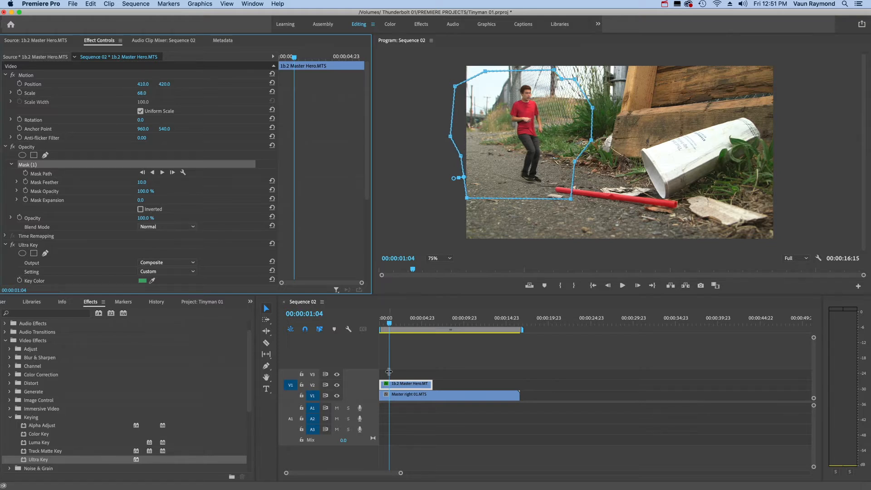
Step: At the sequence start, set the hero clip's horizontal Position to 341 so he begins out of frame, and play back his entrance
left_click_drag(389, 325, 368, 324)
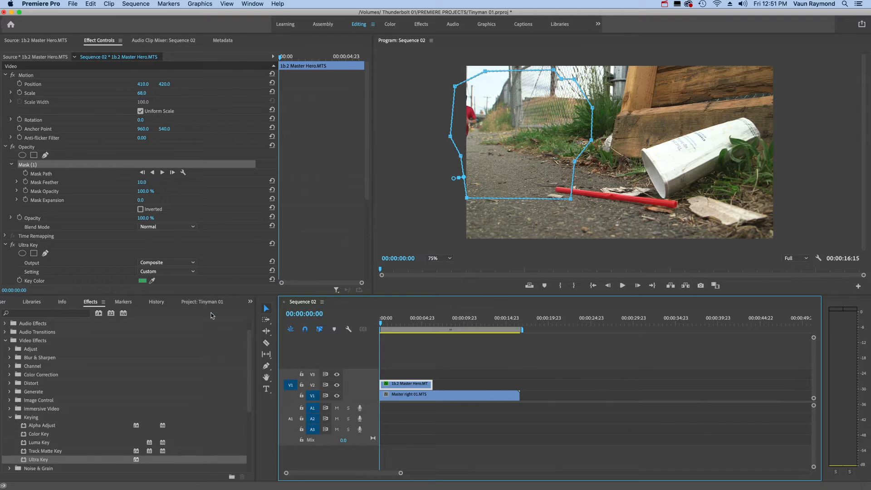
left_click(146, 84)
left_click_drag(146, 84, 115, 84)
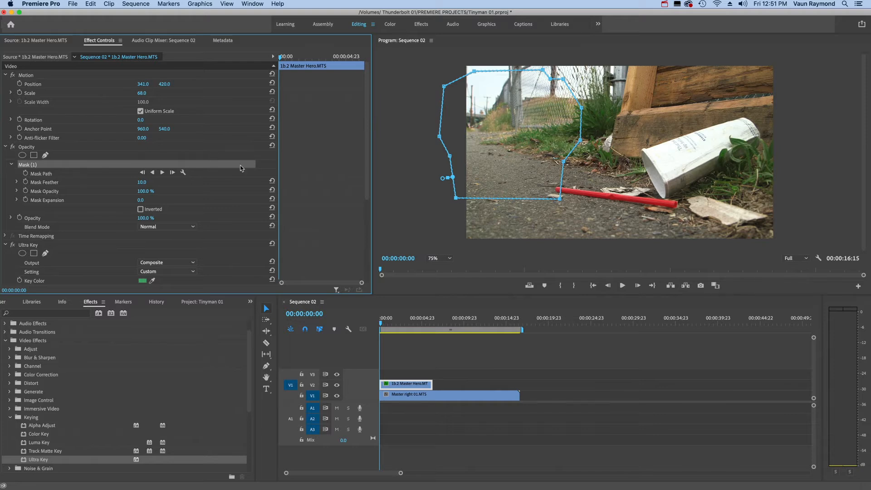
key("space")
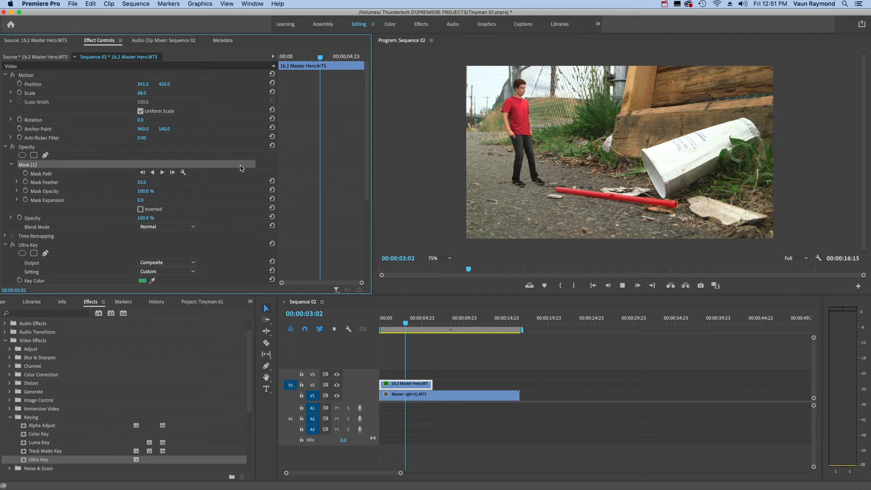
key("space")
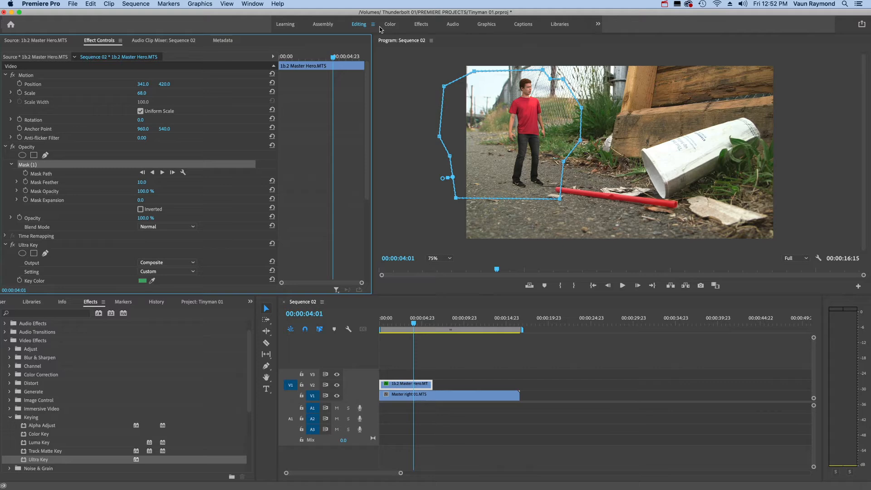
Step: In Lumetri Color, set the hero clip's Saturation to 73.1, Contrast to -9.6 and Exposure to -0.2
left_click(390, 24)
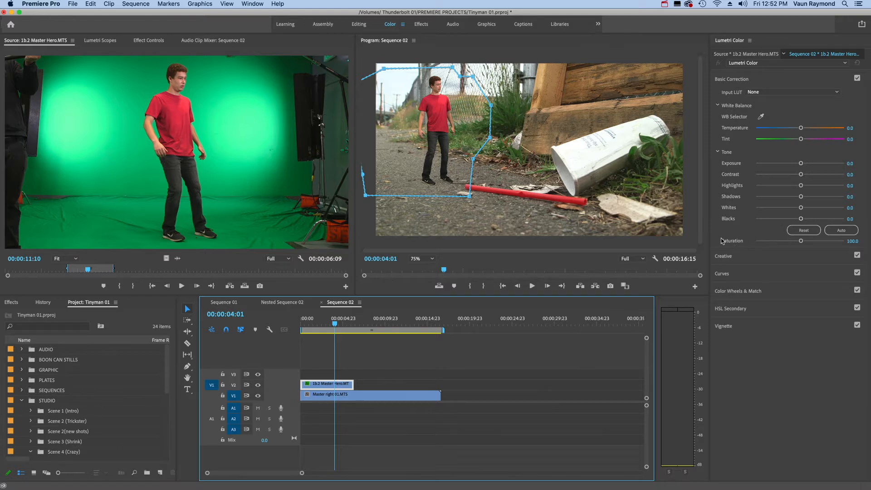
left_click(802, 243)
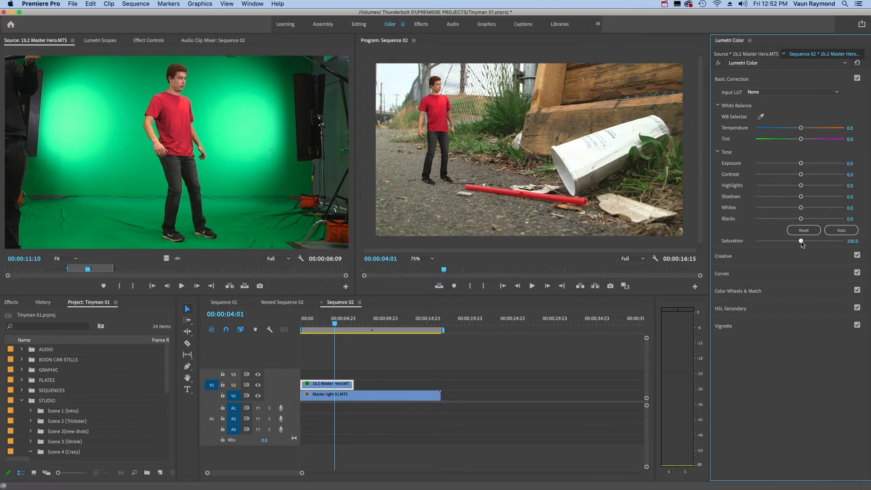
left_click_drag(796, 244, 792, 244)
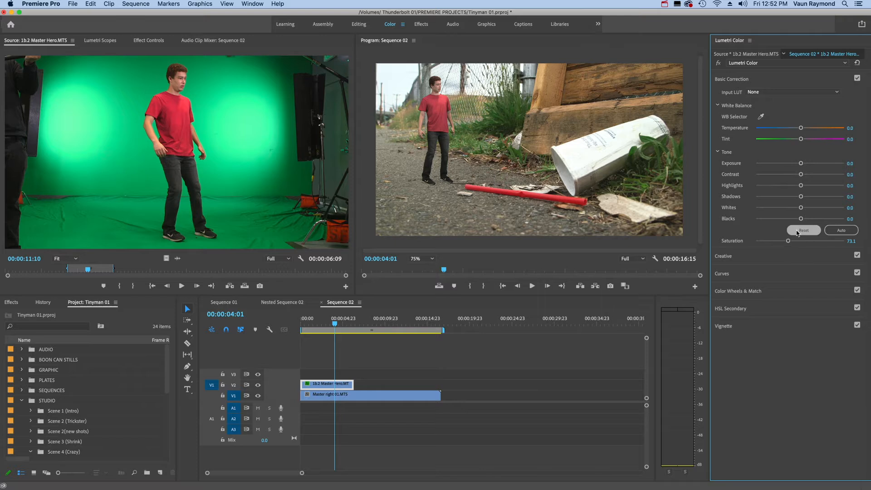
mouse_move(802, 177)
left_mouse_down()
mouse_move(821, 179)
mouse_move(782, 178)
mouse_move(796, 180)
mouse_move(804, 164)
mouse_move(790, 164)
mouse_move(809, 165)
mouse_move(798, 167)
left_mouse_up()
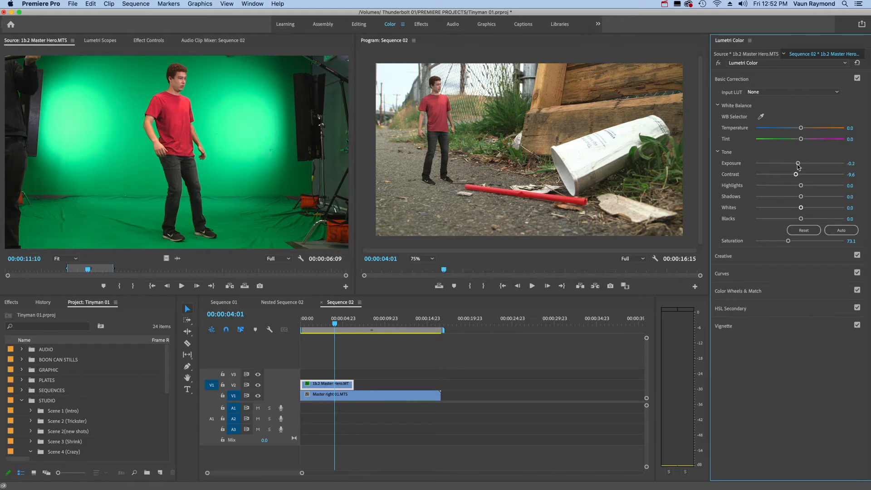
Step: Play the sequence from the start to review the color-corrected actor against the background
left_click(311, 325)
left_click(301, 325)
key("space")
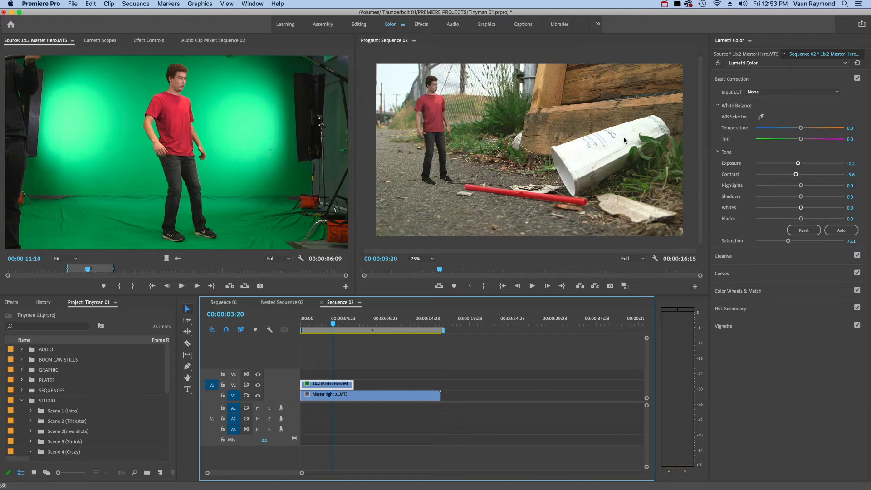
Step: Place 1a.3 Master Crazy.MTS from the Scene 4 (Crazy) bin on track V3 at the sequence start, above the hero clip
left_click(12, 303)
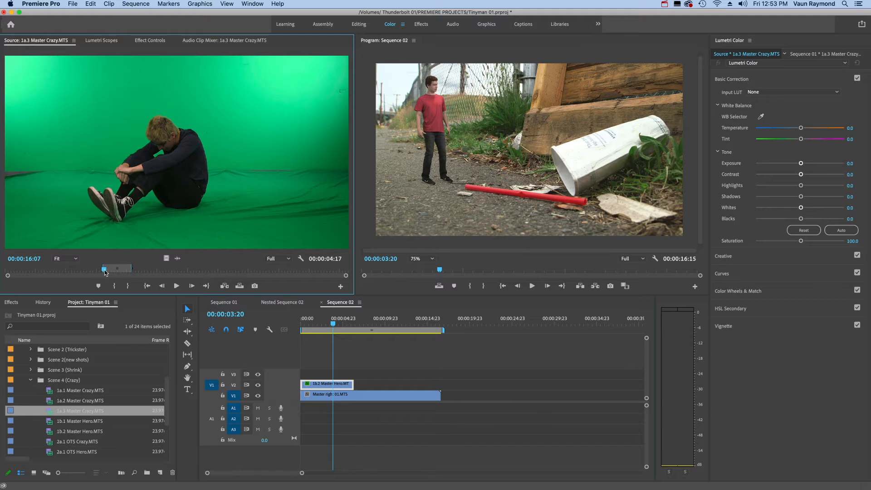
mouse_move(104, 271)
left_mouse_down()
mouse_move(118, 273)
mouse_move(104, 271)
left_mouse_up()
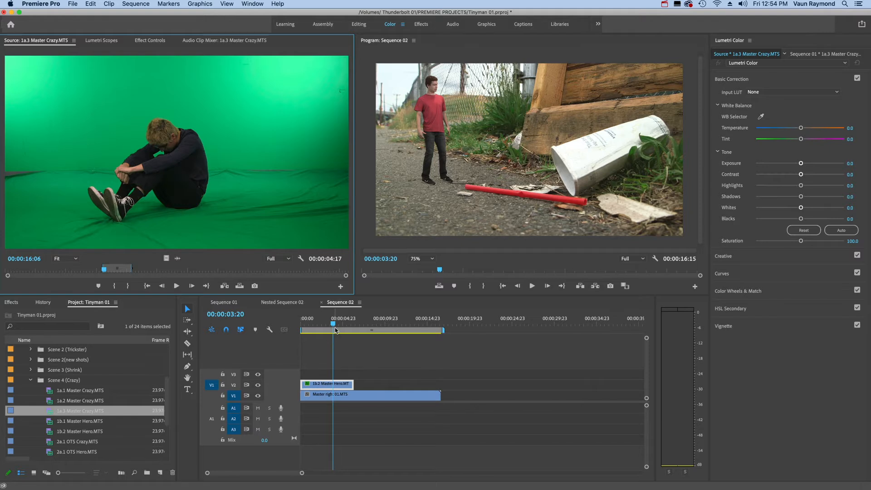
left_click_drag(334, 324, 294, 323)
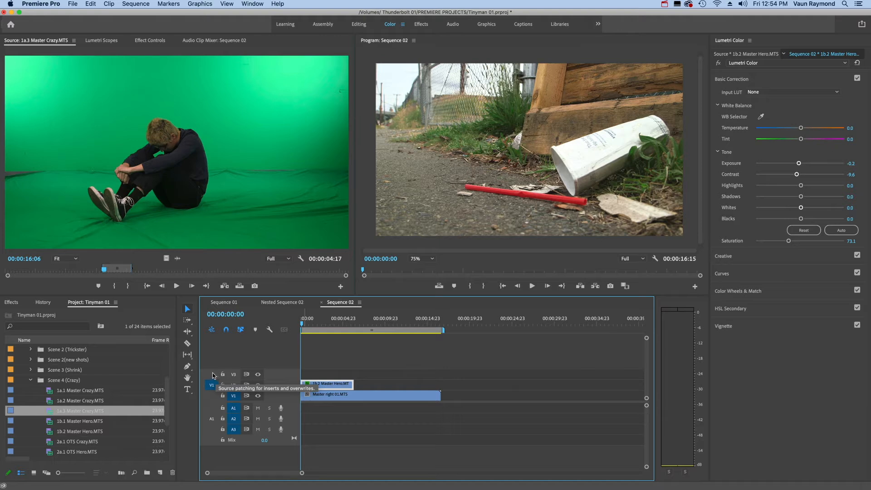
left_click(212, 375)
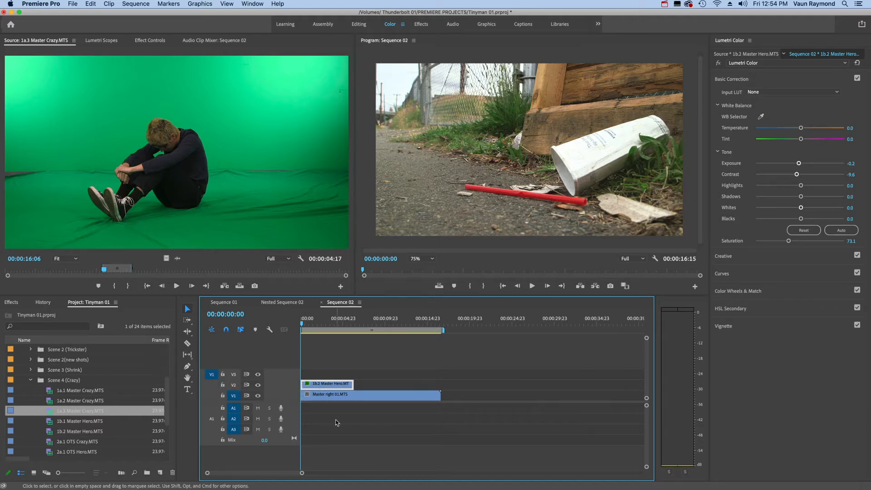
left_click(439, 287)
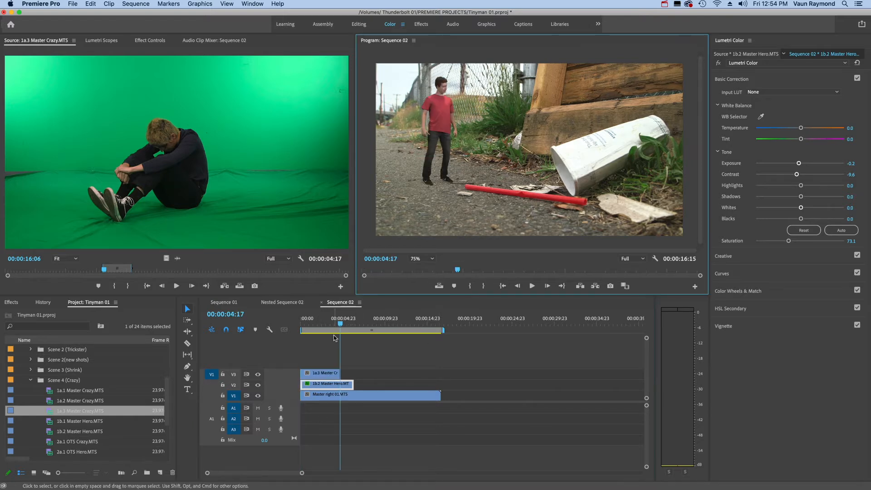
Step: Extend the end of the 1a.3 Master Crazy clip on V3 to match the hero clip's end, and select it
left_click(324, 326)
left_click_drag(325, 328, 323, 329)
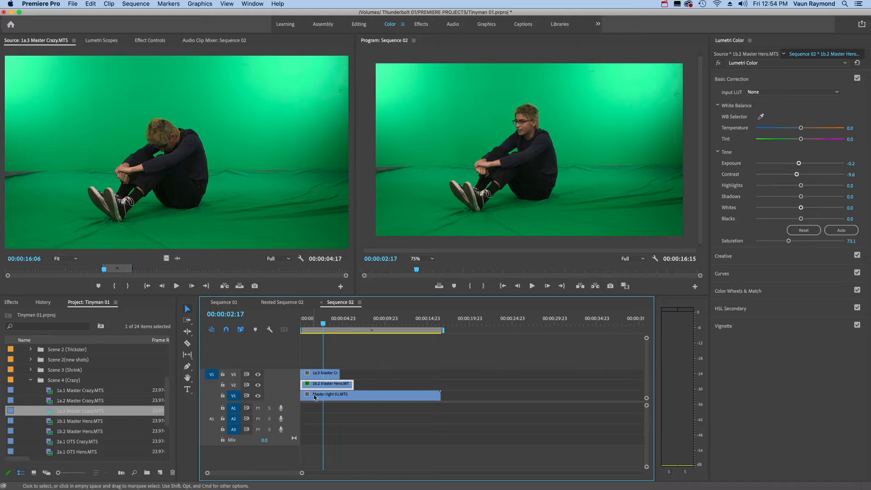
left_click_drag(342, 373, 354, 373)
left_click(327, 373)
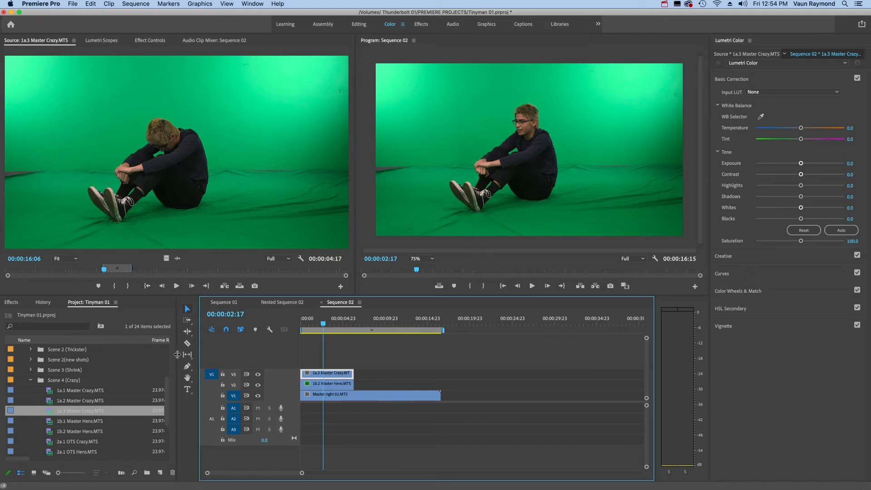
Step: Switch to the Editing workspace and apply the Ultra Key video effect to the 1a.3 Master Crazy clip
left_click(359, 25)
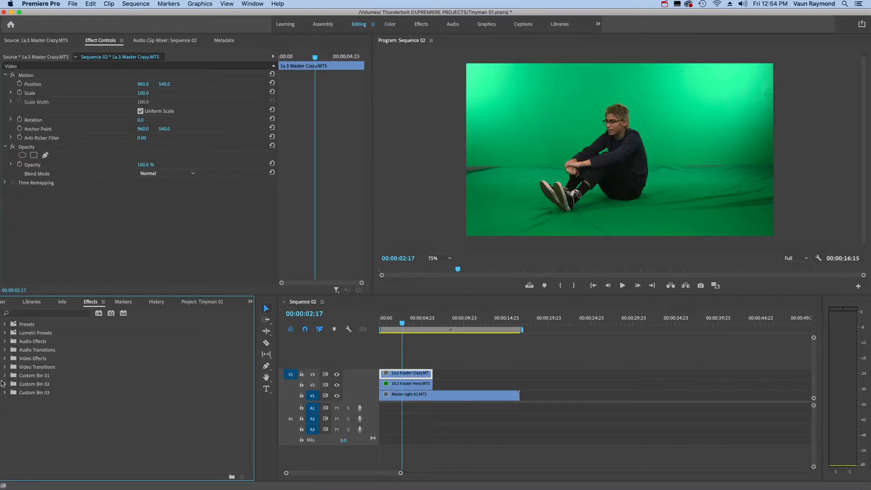
left_click(5, 358)
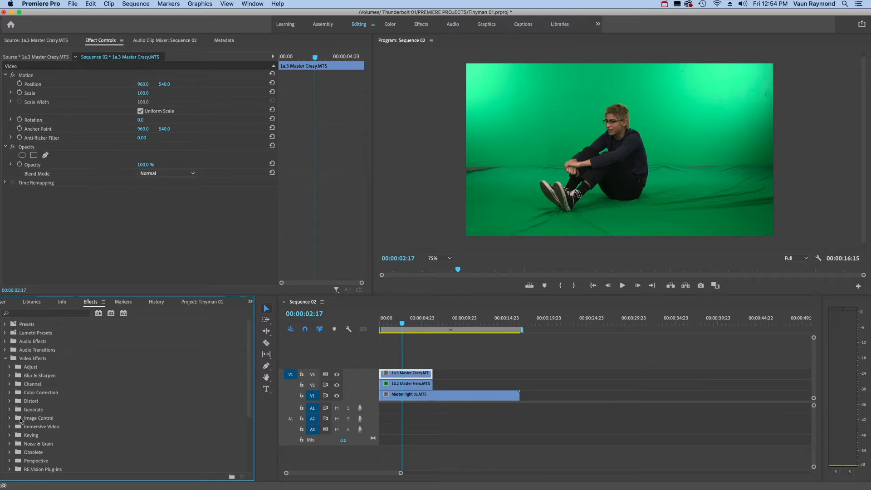
left_click(10, 437)
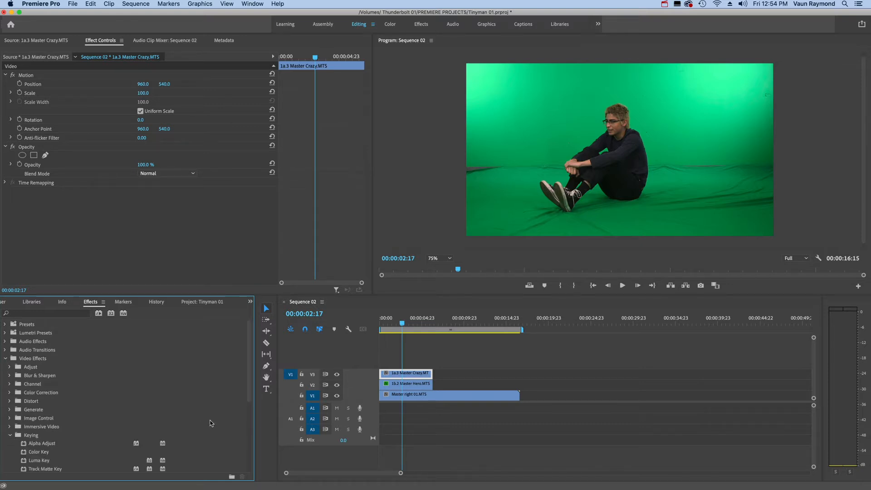
scroll(249, 418, "down", 3)
scroll(249, 419, "down", 3)
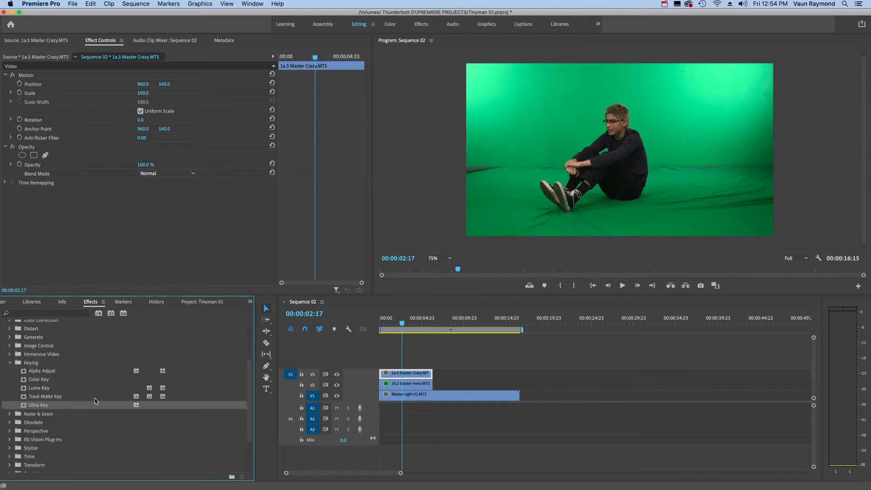
double_click(36, 405)
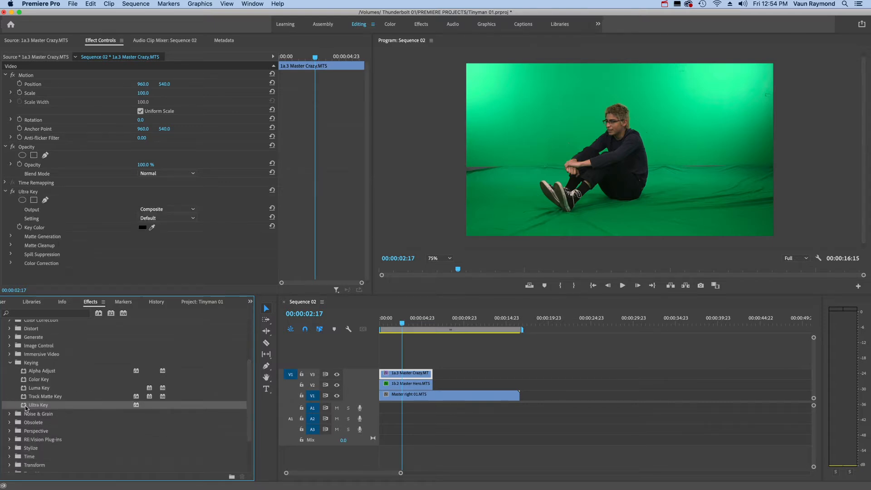
Step: Sample the green screen beside the seated actor as Ultra Key's key color and set its Setting to Aggressive
left_click(152, 229)
left_click(649, 192)
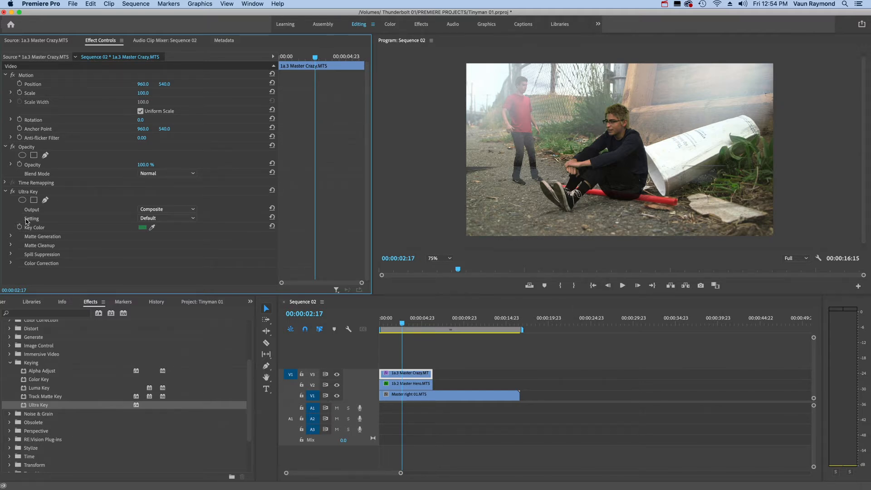
left_click(194, 219)
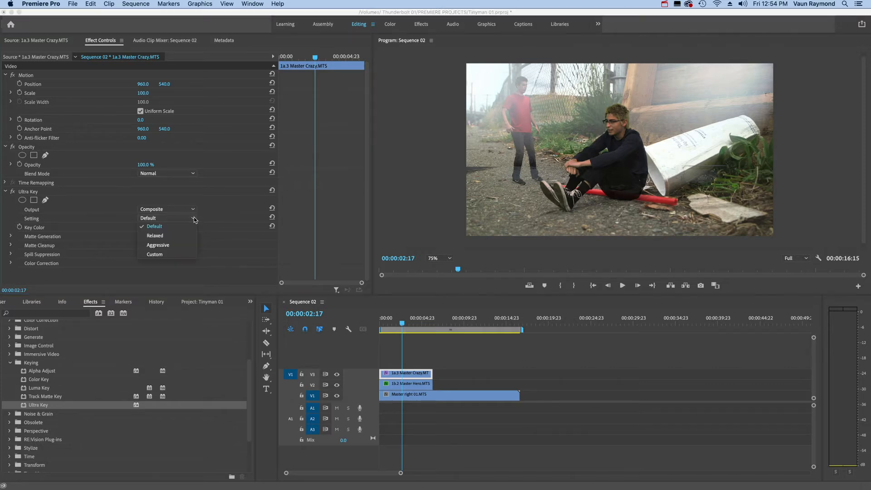
left_click(179, 246)
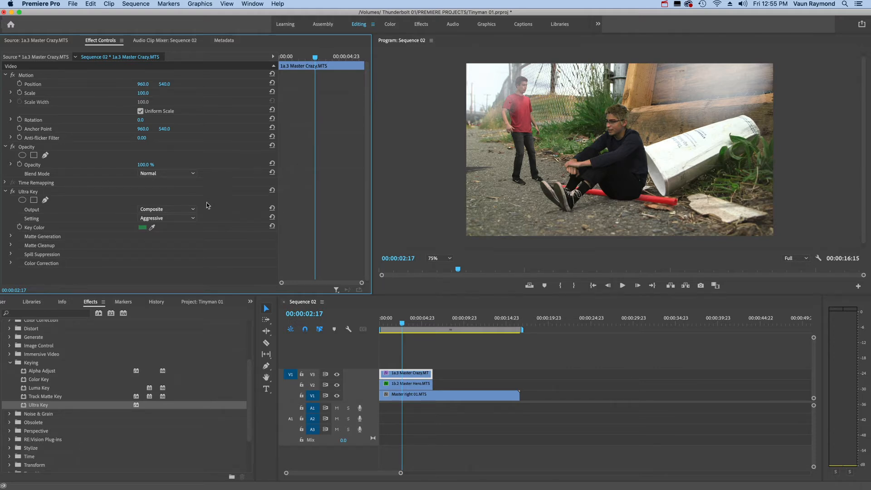
Step: Set the Matte Generation Pedestal of the seated actor's Ultra Key to 100
left_click_drag(366, 233, 366, 235)
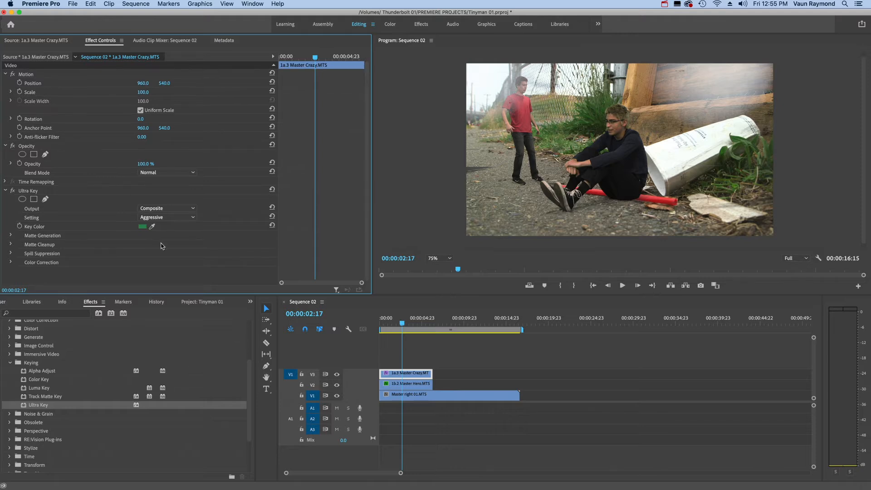
left_click(11, 236)
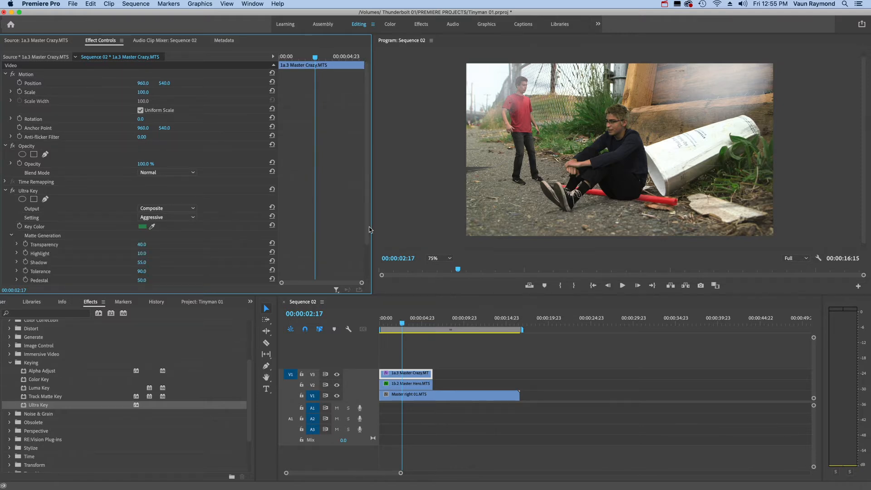
scroll(366, 227, "down", 3)
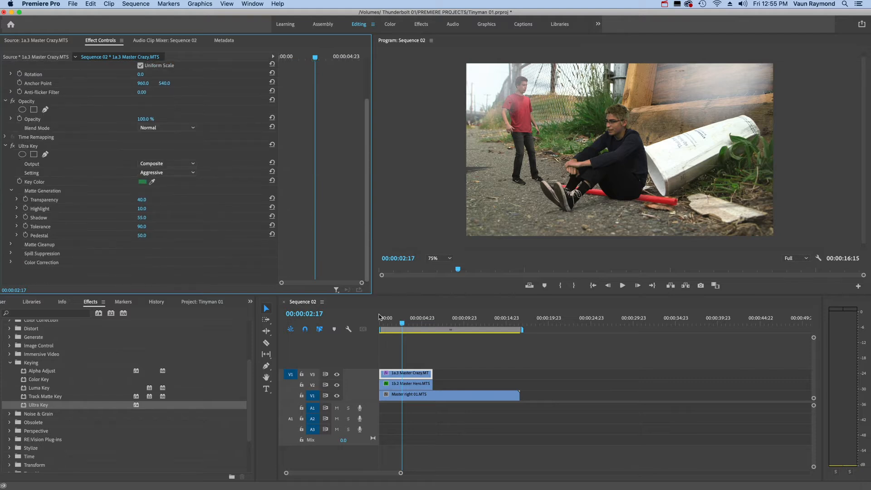
left_click(16, 235)
left_click_drag(143, 252, 267, 251)
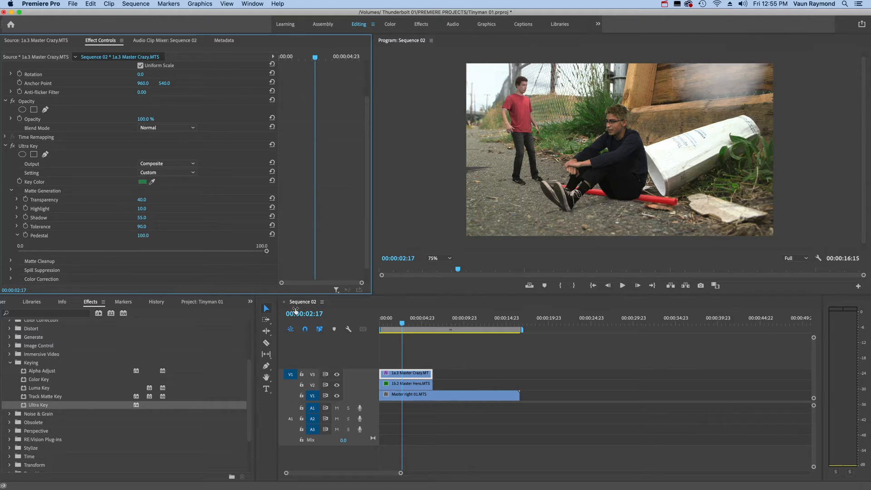
Step: Switch the seated actor's Ultra Key output to Alpha Channel and set Matte Generation Highlight to 5.3
left_click(184, 164)
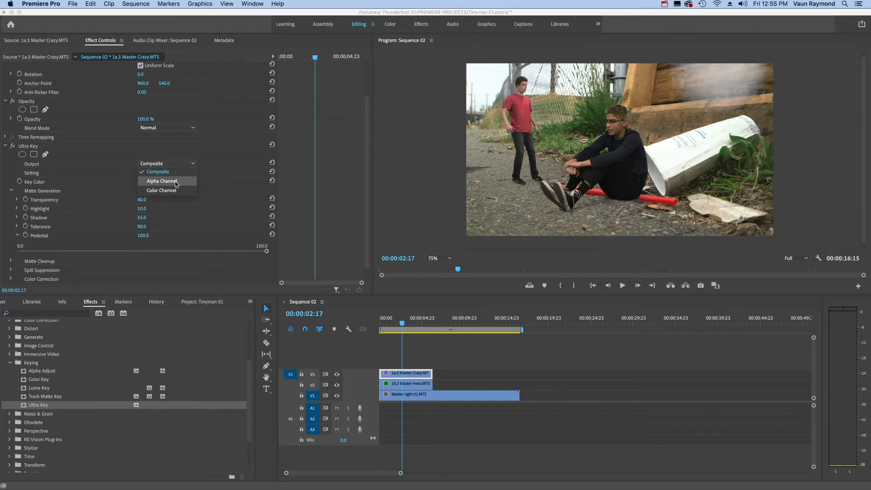
left_click(176, 182)
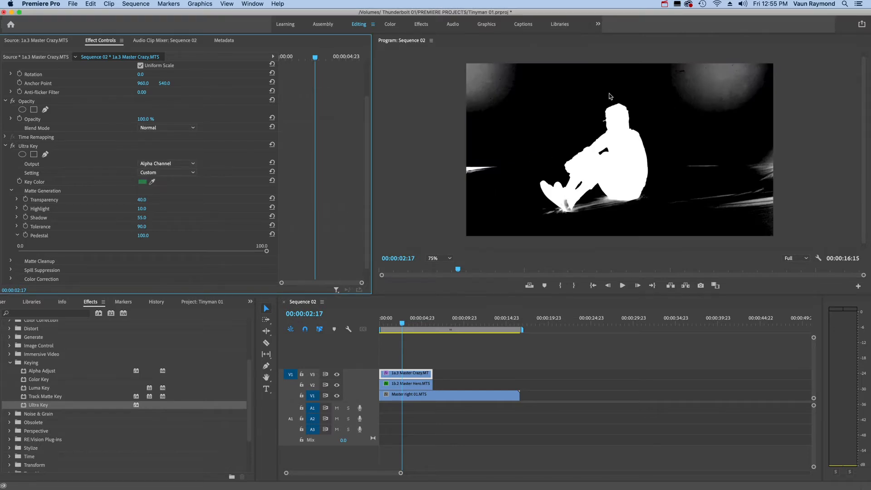
left_click(17, 209)
left_click_drag(44, 224, 31, 225)
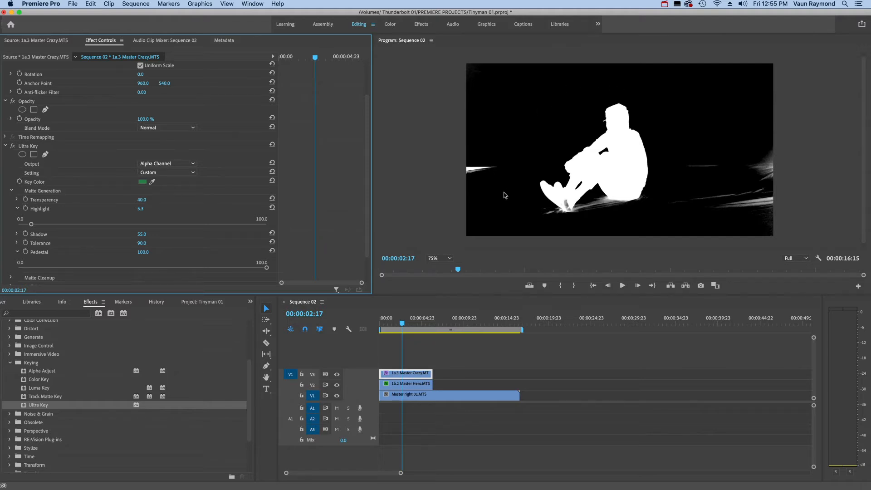
Step: Draw a closed free-form opacity garbage mask around the seated actor and return his Ultra Key output to Composite
left_click(45, 110)
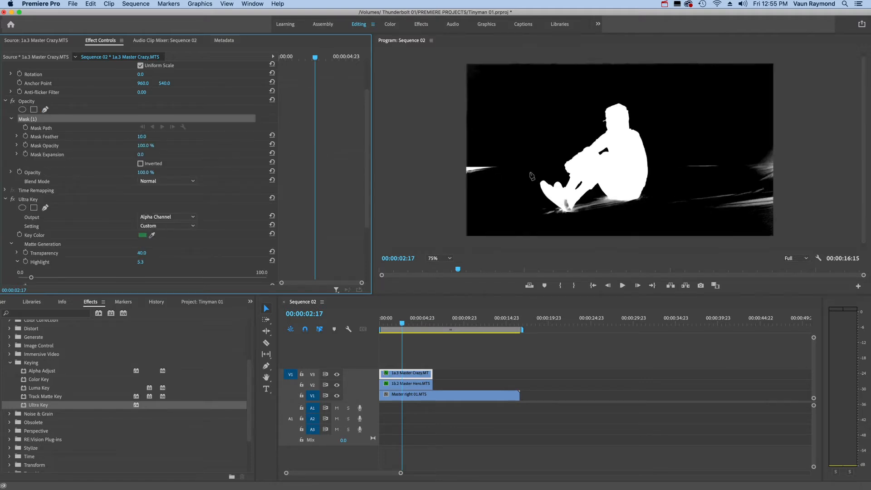
left_click(511, 176)
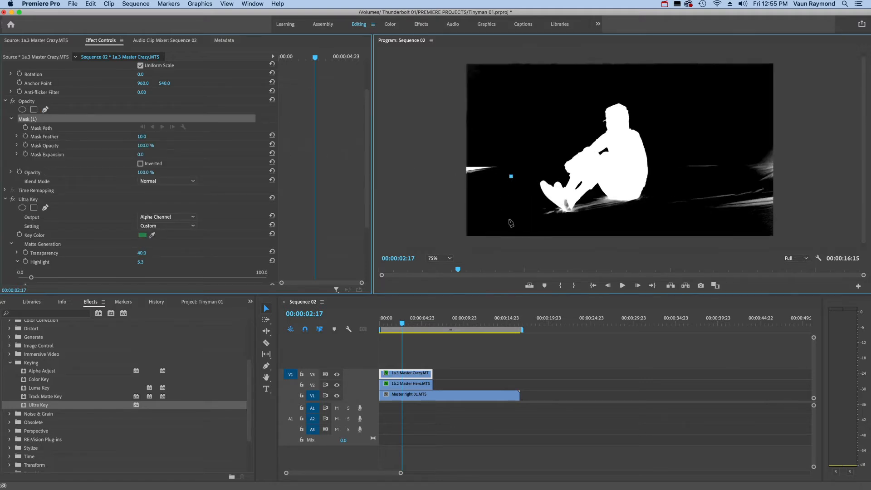
left_click(535, 242)
left_click(671, 245)
left_click(680, 156)
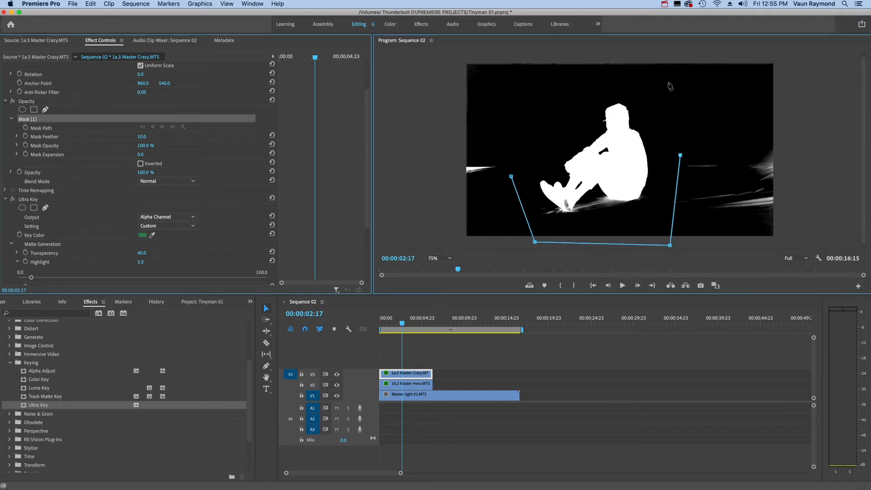
left_click(656, 56)
left_click(589, 56)
left_click(553, 103)
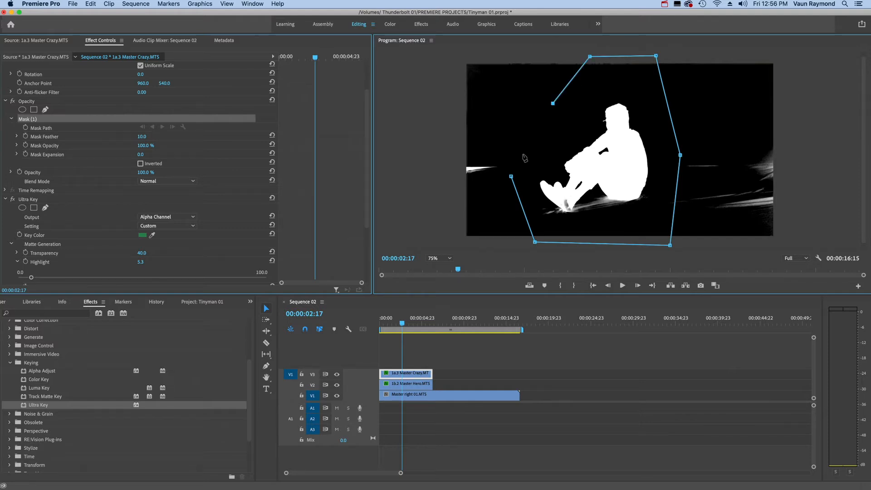
left_click(511, 176)
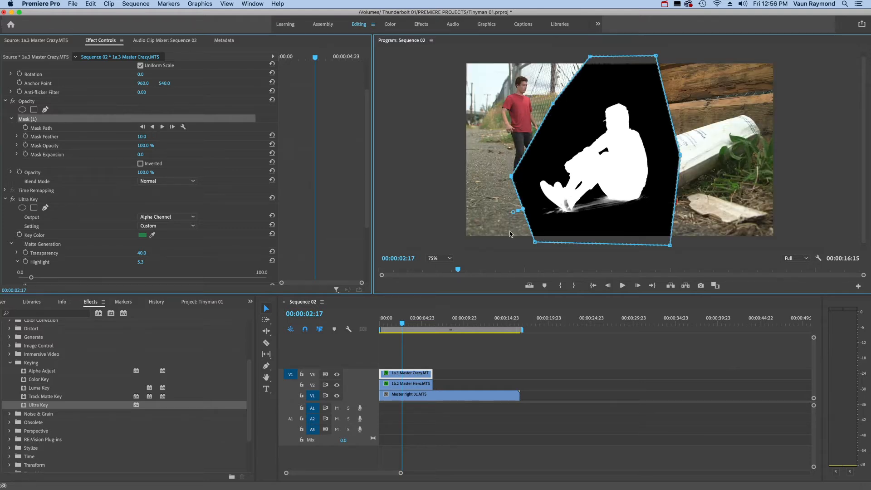
left_click(167, 218)
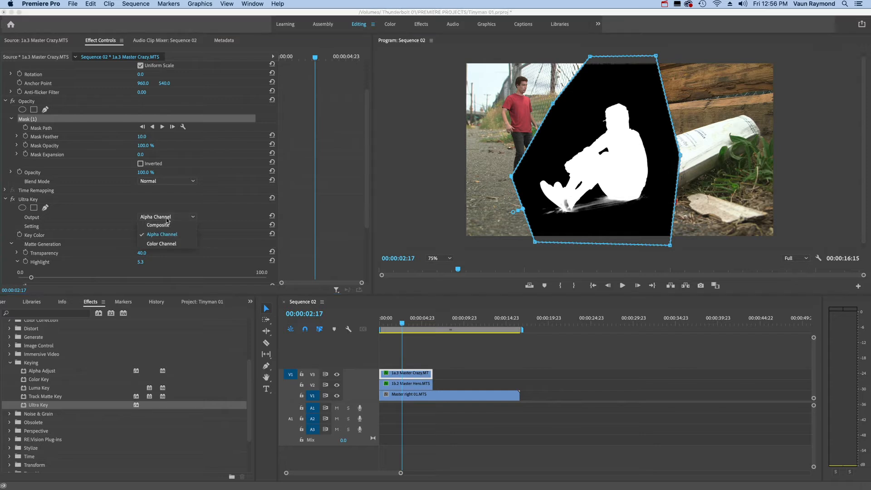
left_click(164, 225)
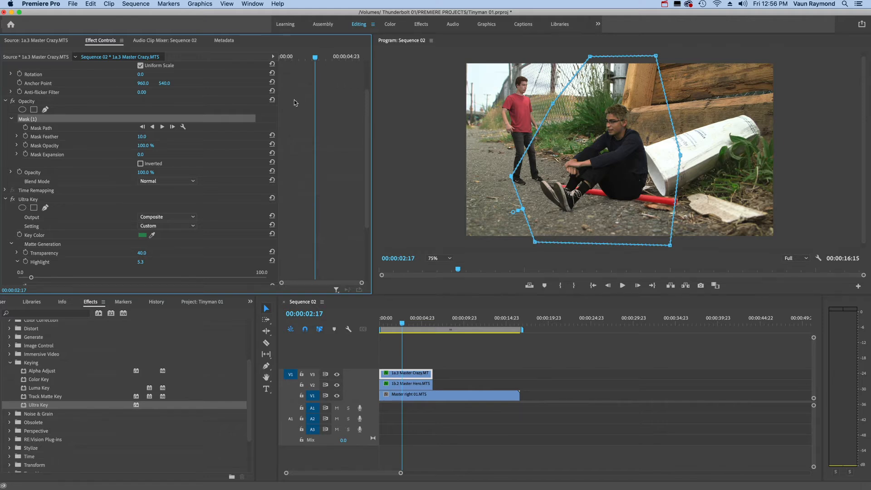
Step: Scale the seated actor to 55 and set his position to 1116, 536 so he sits beside the paper cup
left_click_drag(370, 145, 372, 67)
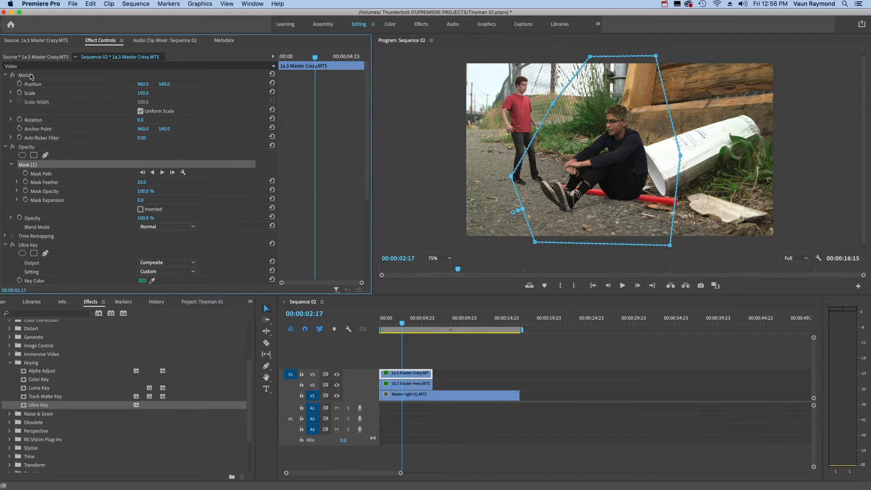
left_click_drag(142, 93, 126, 93)
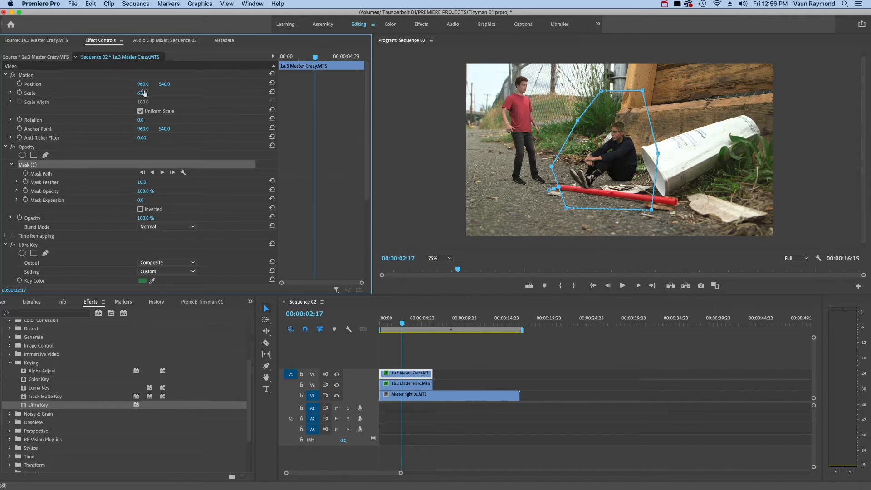
left_click_drag(143, 84, 234, 84)
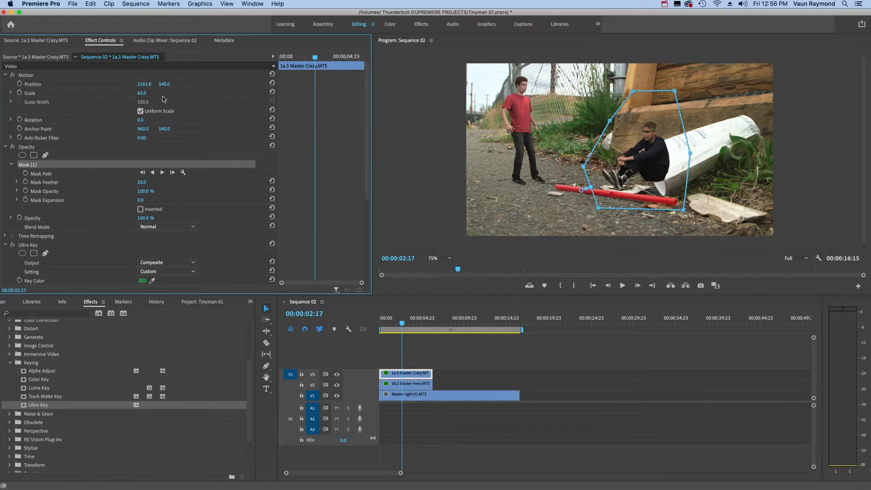
left_click_drag(164, 84, 127, 85)
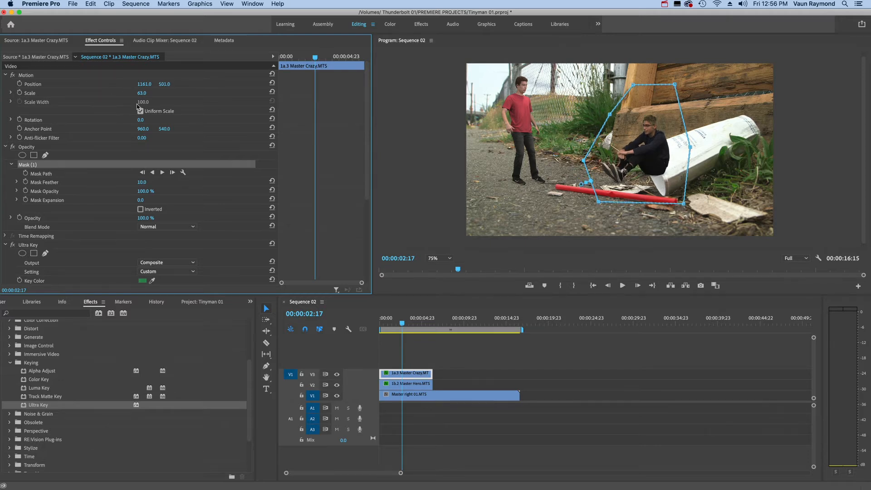
left_click_drag(141, 93, 179, 86)
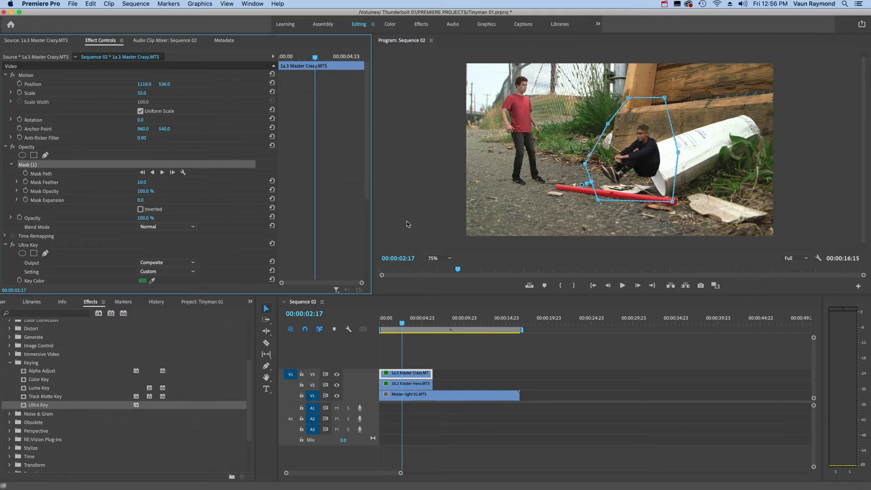
Step: Duplicate the Master right 01.MTS background clip from V1 onto a new V4 track above the actors
left_click(678, 152)
left_click(409, 397)
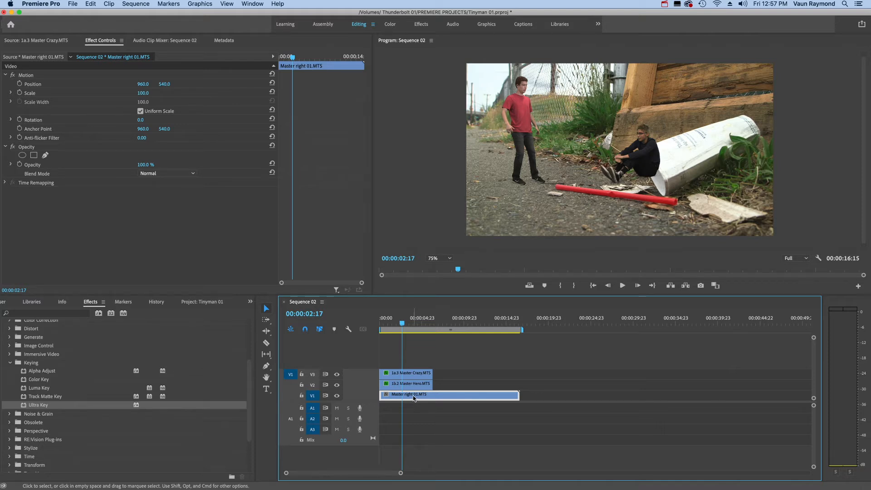
left_click_drag(414, 398, 415, 364)
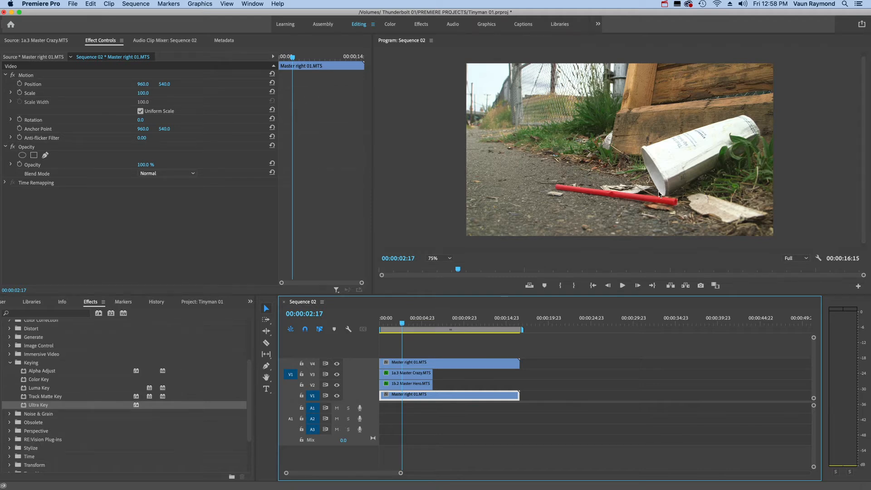
Step: Start a free-form opacity mask on the V4 background copy, tracing the cup's open rim from its lowest point to its upper corner
left_click(450, 259)
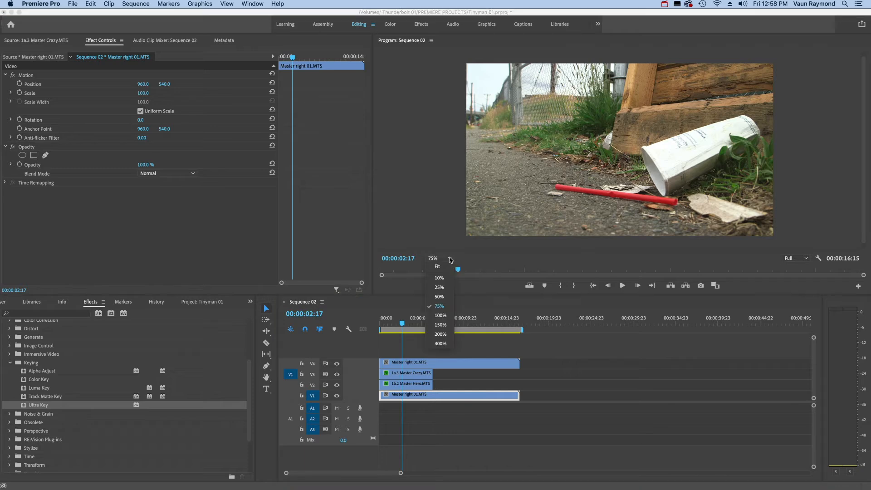
left_click(437, 325)
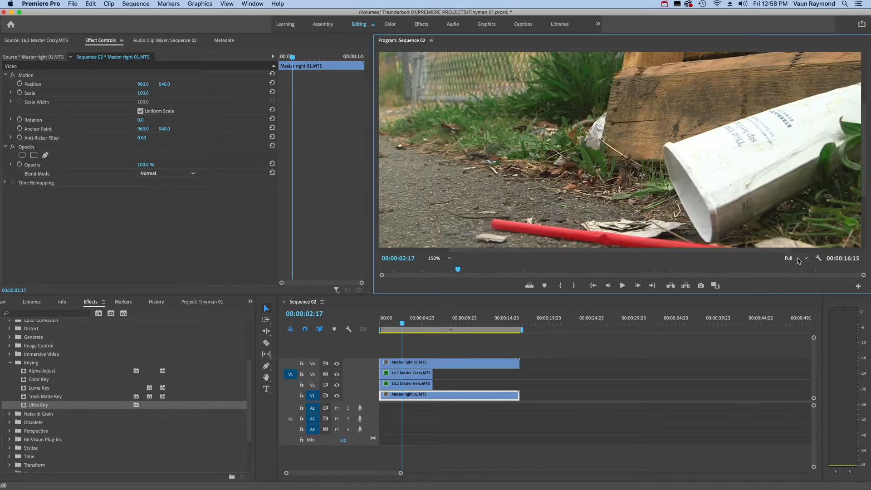
left_click_drag(867, 185, 866, 208)
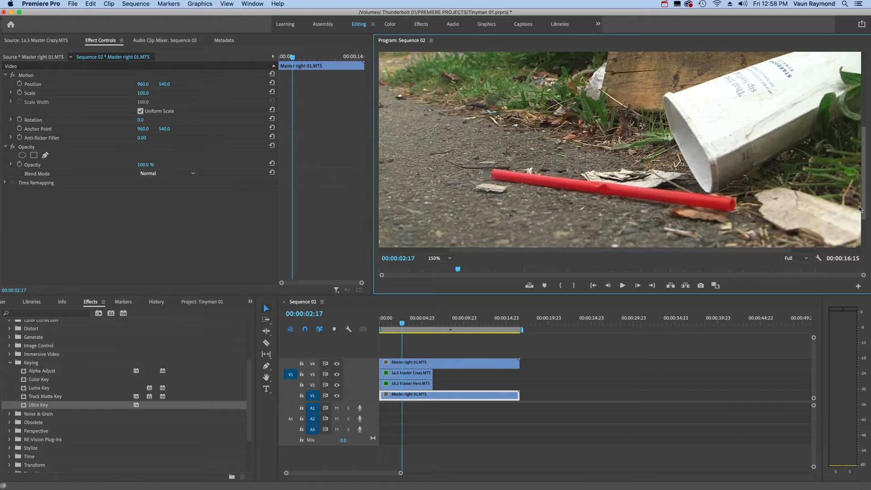
left_click_drag(655, 252, 711, 259)
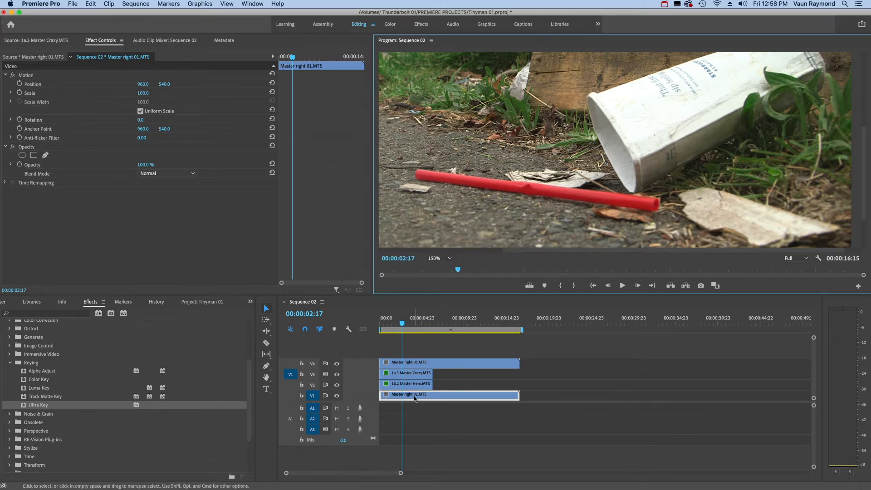
left_click(413, 364)
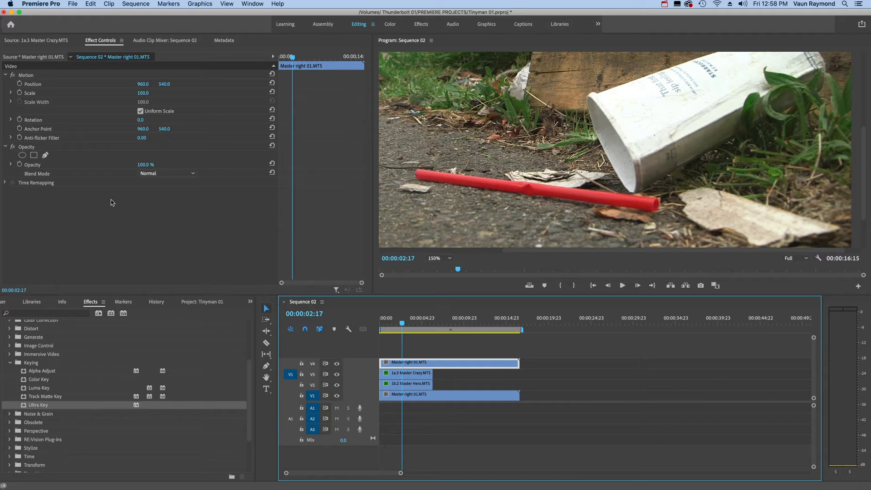
left_click(45, 156)
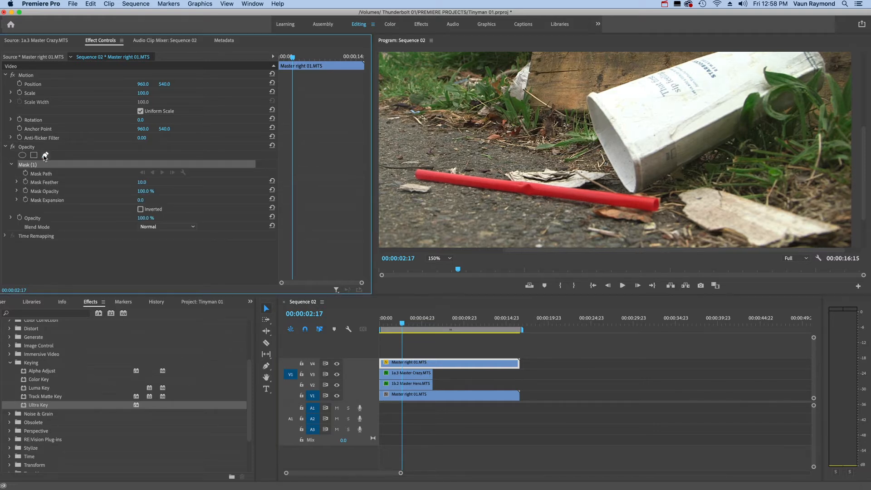
left_click(628, 192)
left_click(619, 179)
left_click(610, 164)
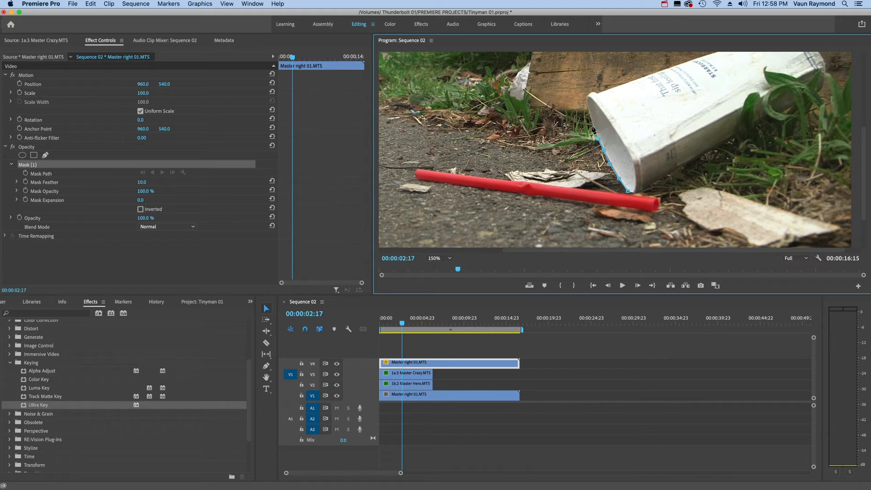
left_click(588, 112)
left_click(586, 99)
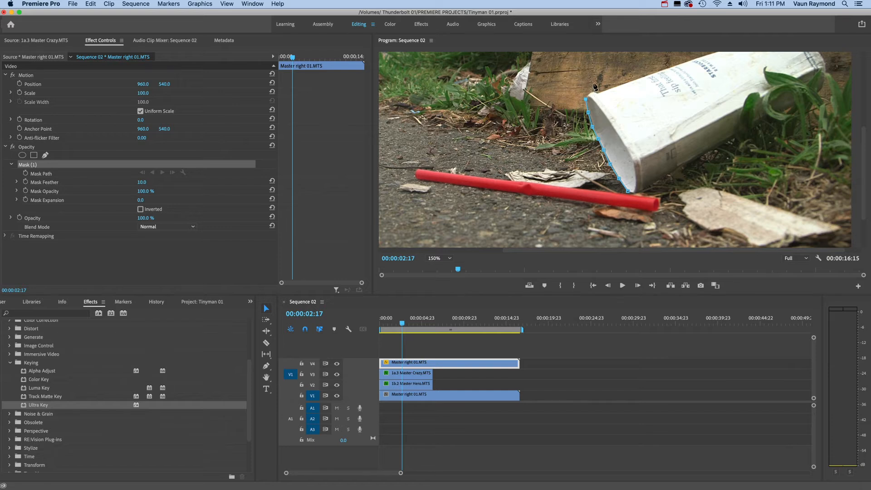
left_click(595, 76)
left_click_drag(595, 76, 589, 91)
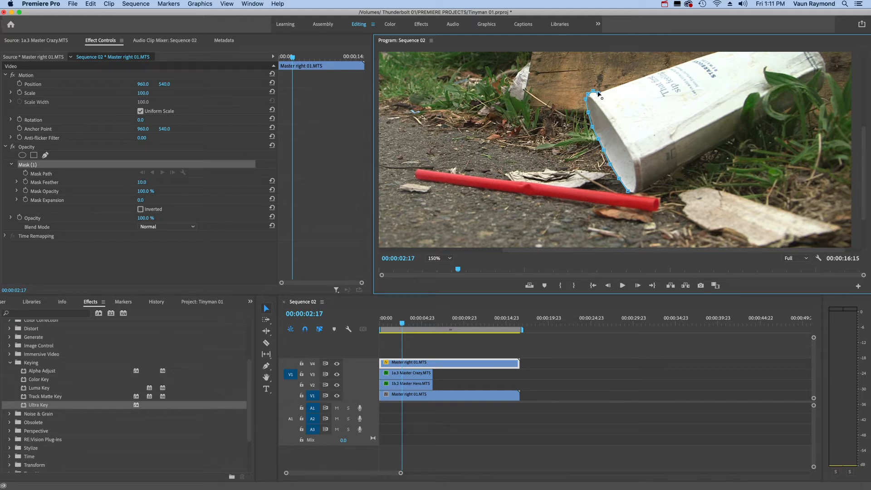
Step: Continue the V4 mask across the cup's body and close it at the starting point on the lower rim
left_click(662, 70)
left_click(675, 129)
left_click(652, 184)
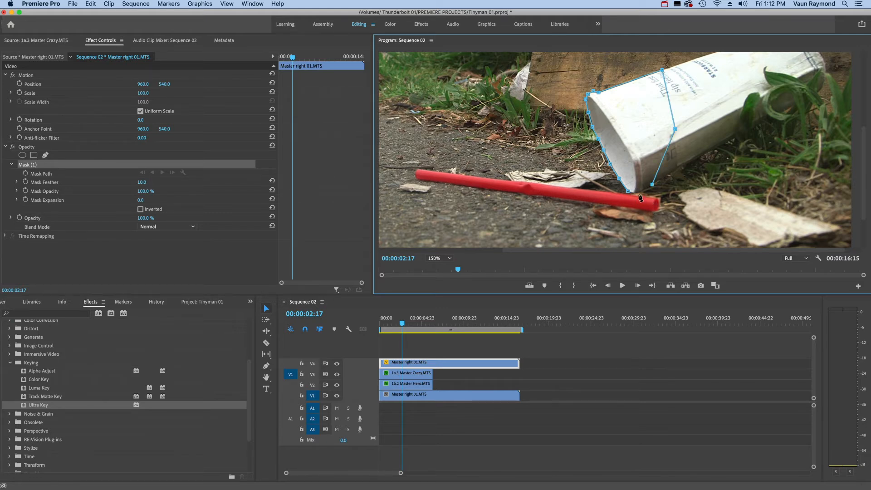
left_click(638, 194)
left_click(628, 191)
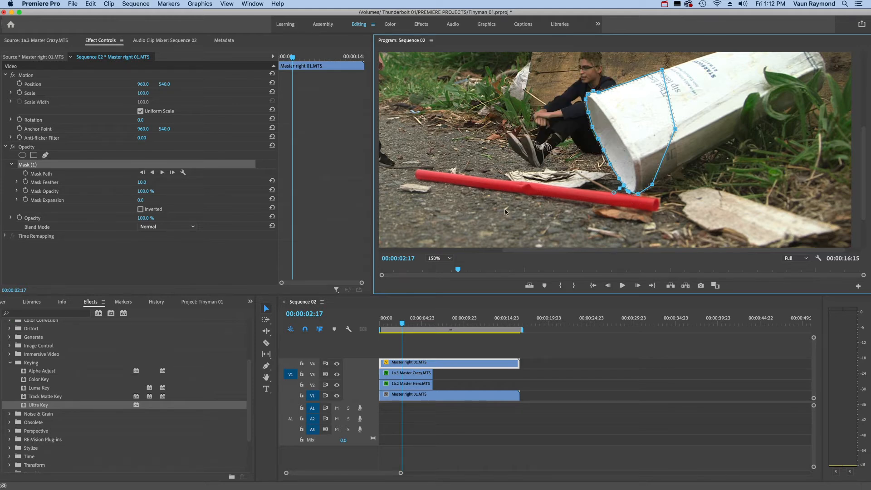
Step: Play the sequence from the beginning to check how the masked cup overlaps the seated actor
left_click(403, 323)
left_click_drag(403, 324, 381, 324)
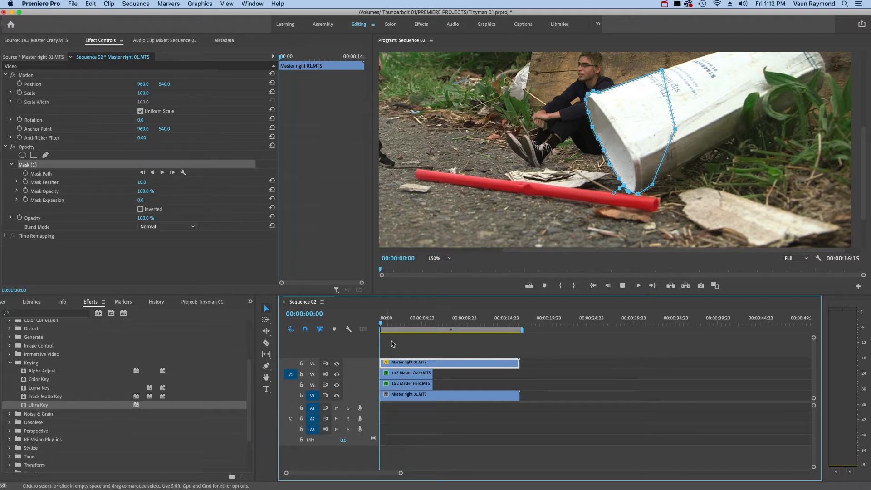
key("space")
key("space")
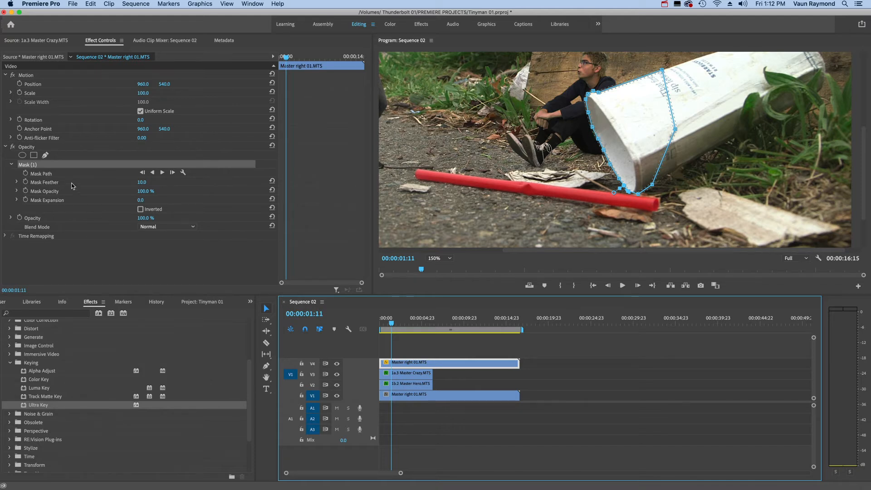
Step: Reduce the cup mask's feather to 2.1 and play the composite from the start to check the edge
left_click(17, 182)
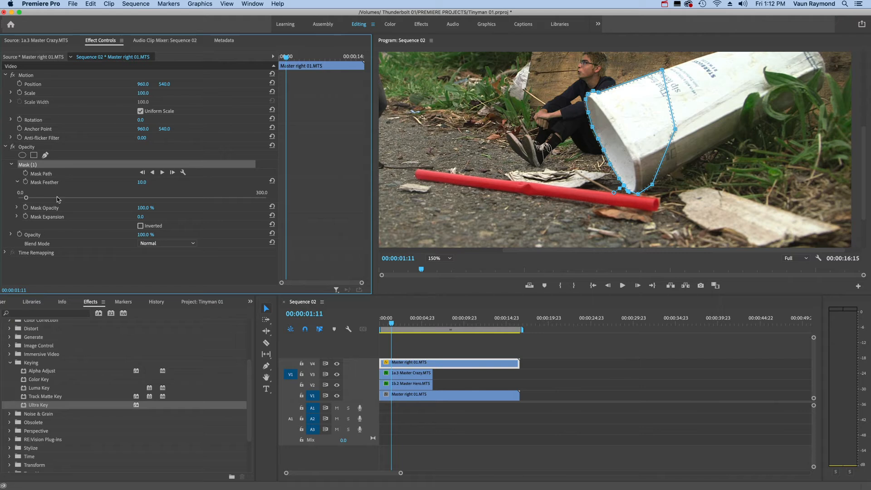
left_click_drag(25, 200, 10, 201)
left_click_drag(389, 324, 360, 322)
key("space")
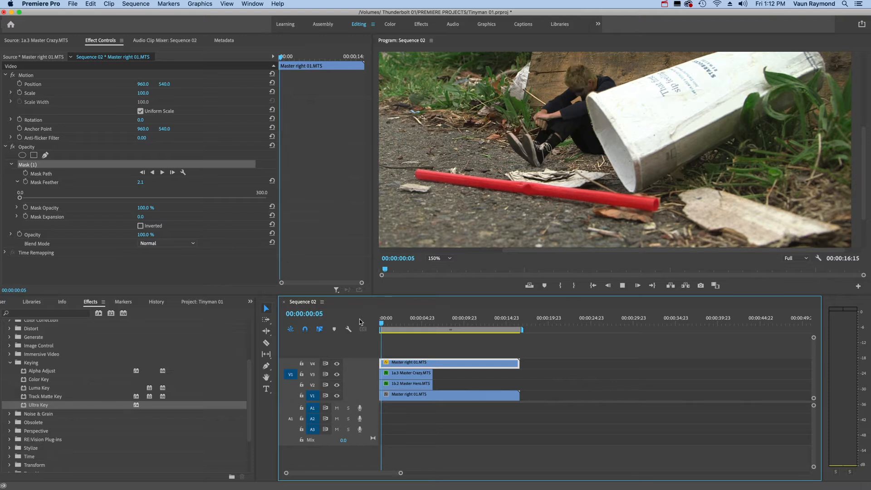
key("space")
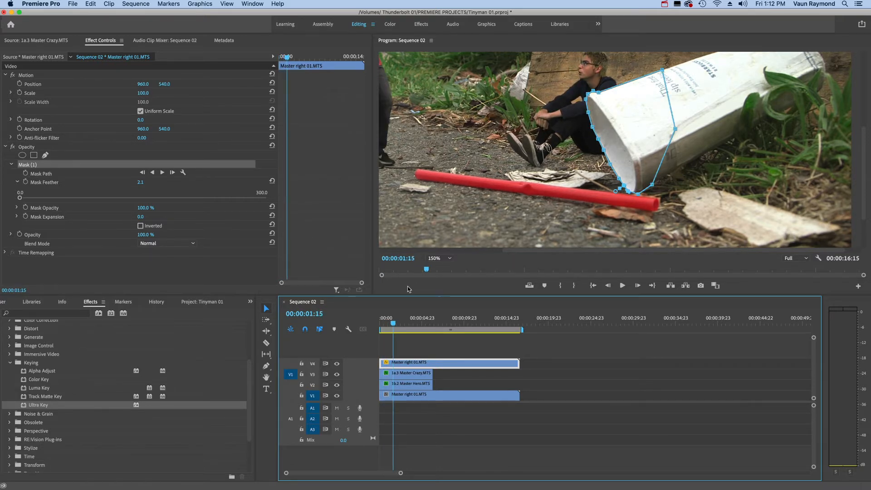
Step: Refine the V4 cup mask by nudging the points along the upper part of the open rim closer to the cup's edge
left_click(450, 258)
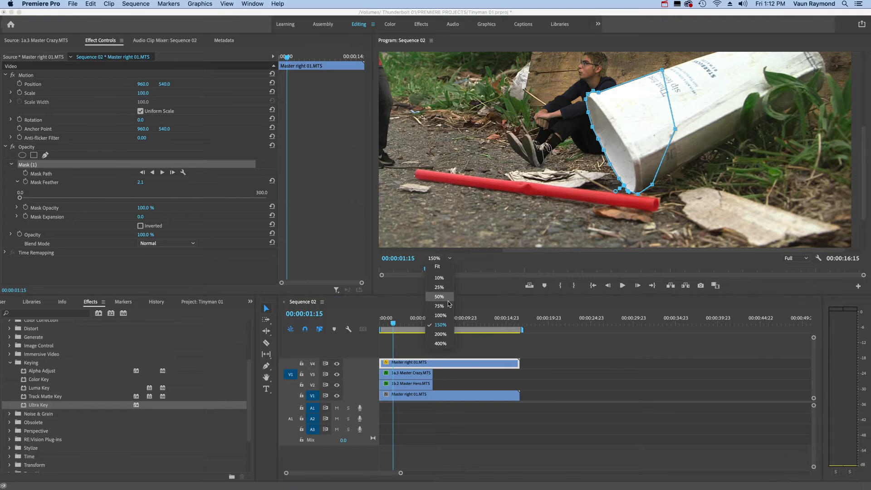
left_click(442, 335)
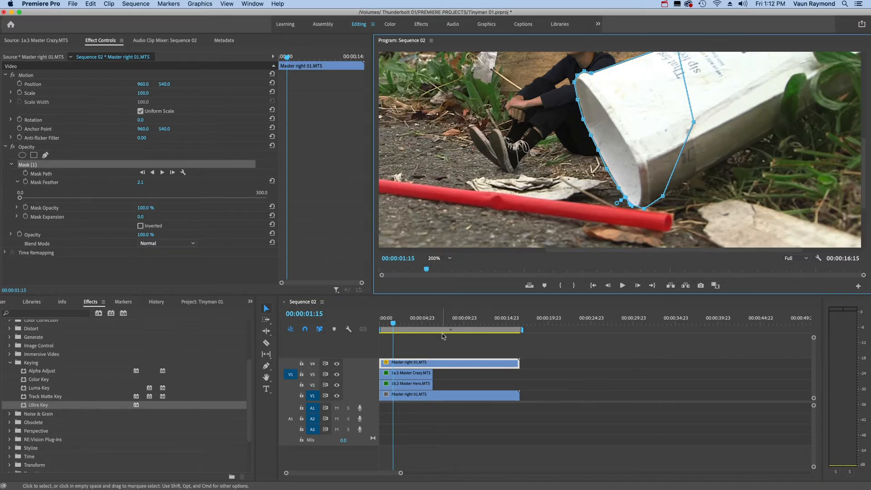
left_click(450, 258)
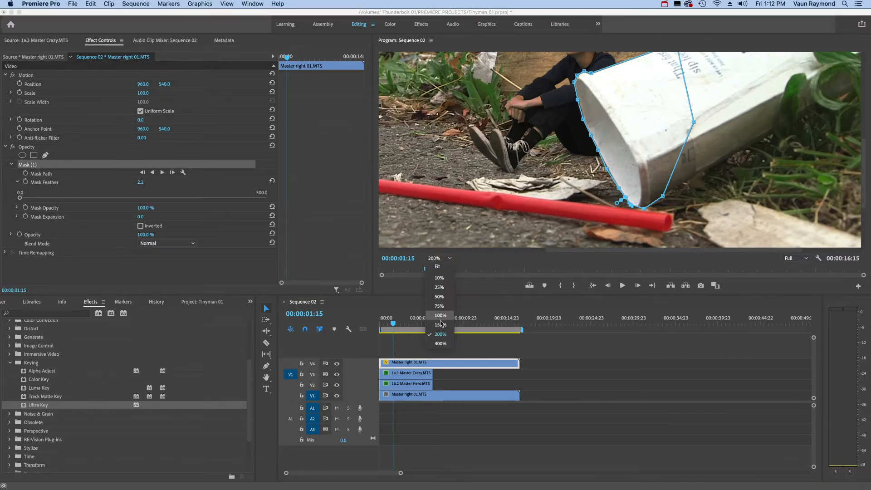
left_click(442, 343)
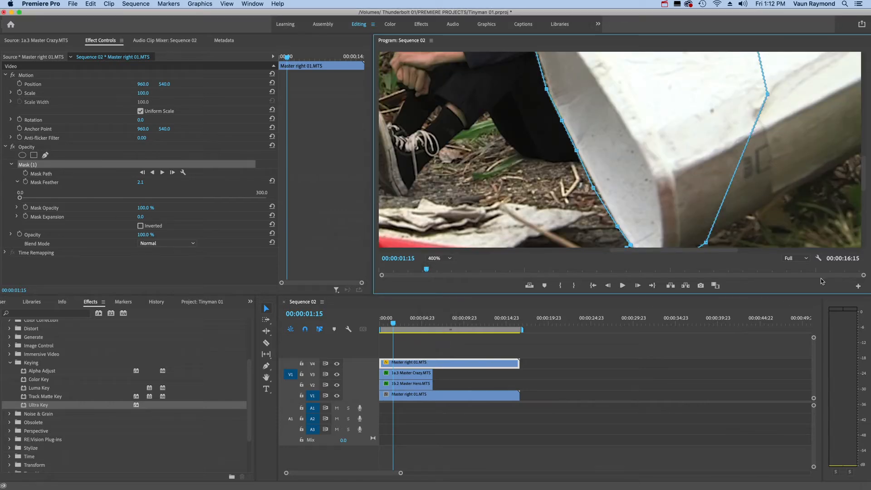
left_click_drag(863, 173, 863, 185)
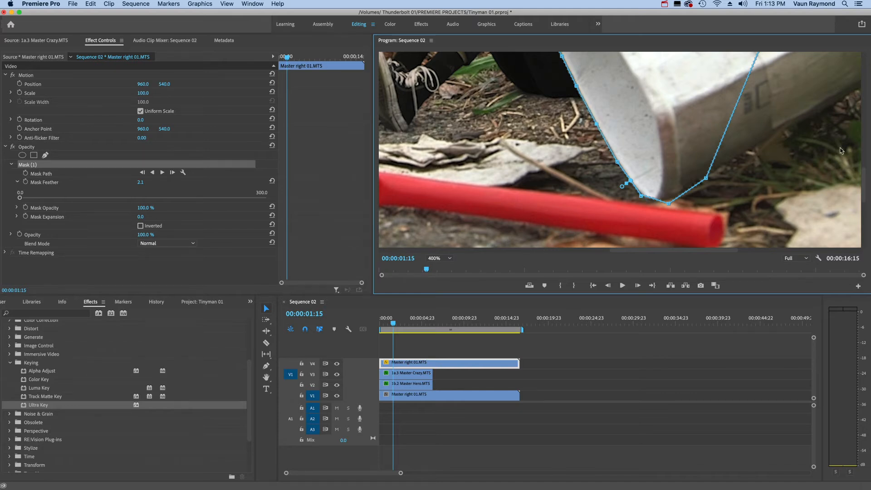
scroll(726, 181, "up", 5)
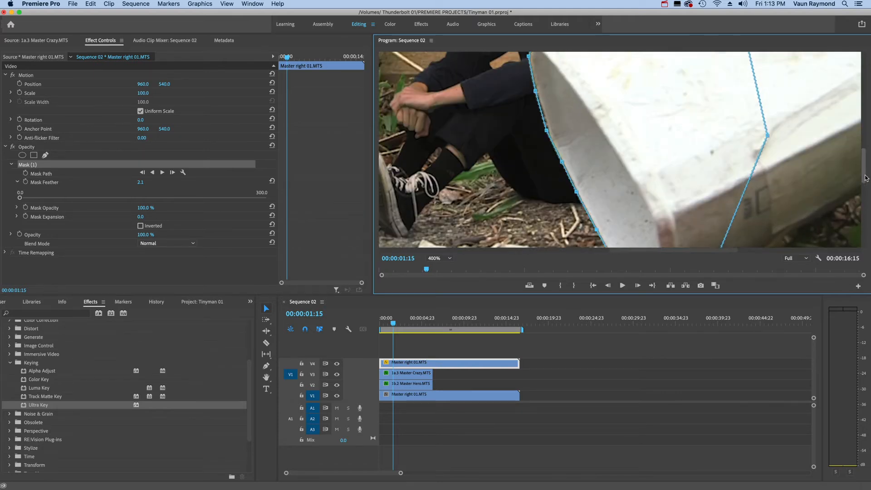
left_click(548, 161)
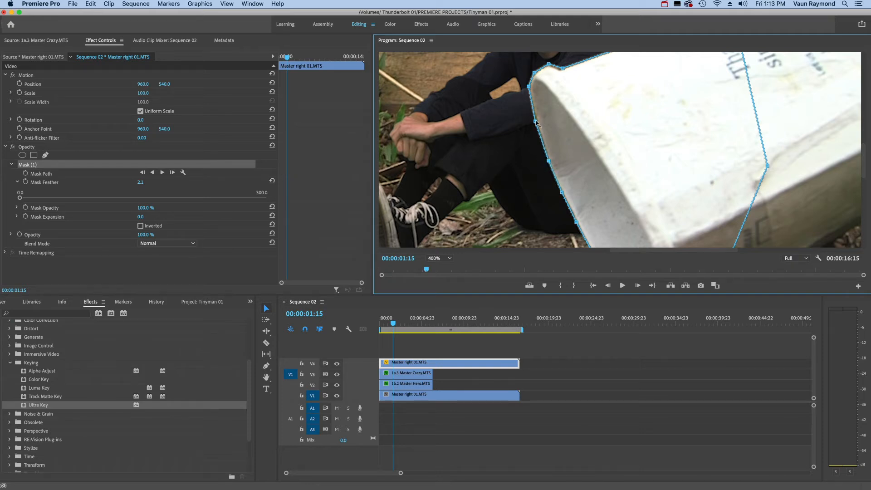
left_click_drag(536, 122, 539, 124)
left_click_drag(561, 69, 534, 74)
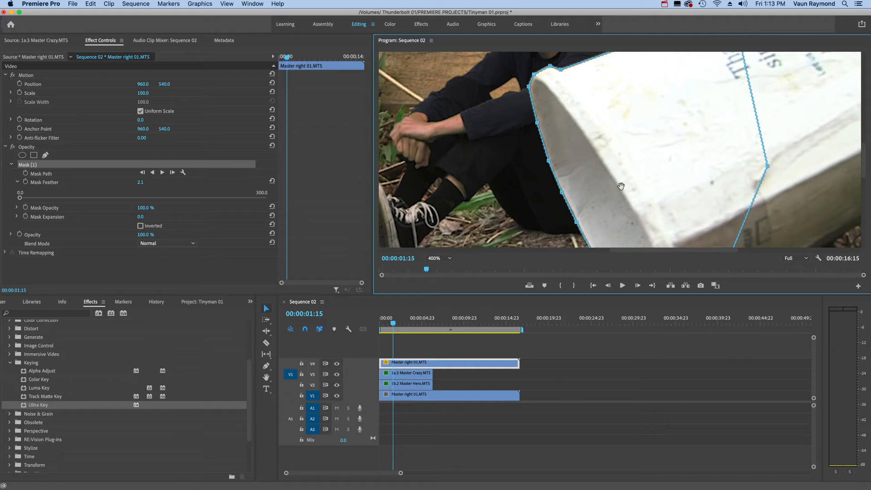
Step: Play the sequence from the beginning at 400% zoom and again with the whole frame fitted to check the cup edge
left_click(383, 325)
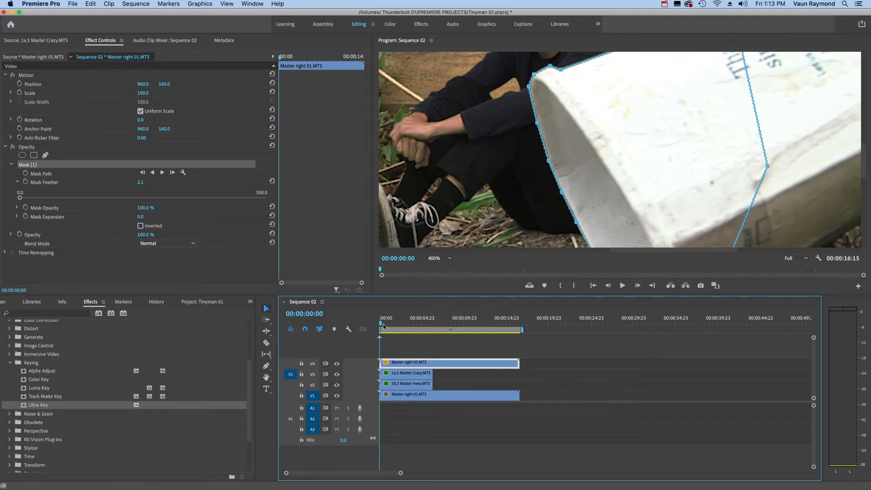
key("space")
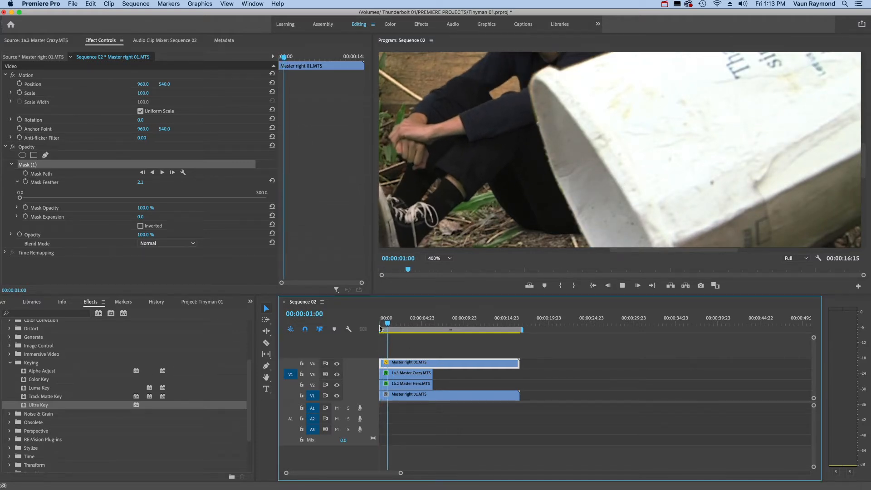
key("space")
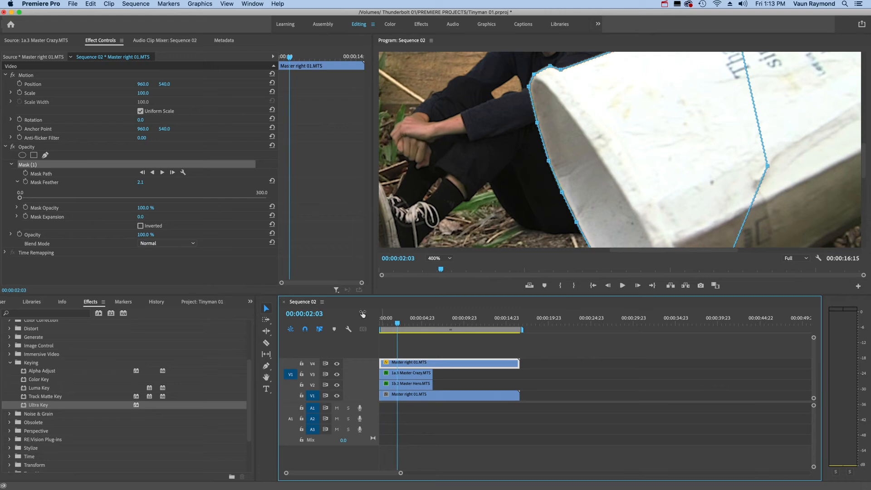
left_click(445, 259)
left_click(440, 266)
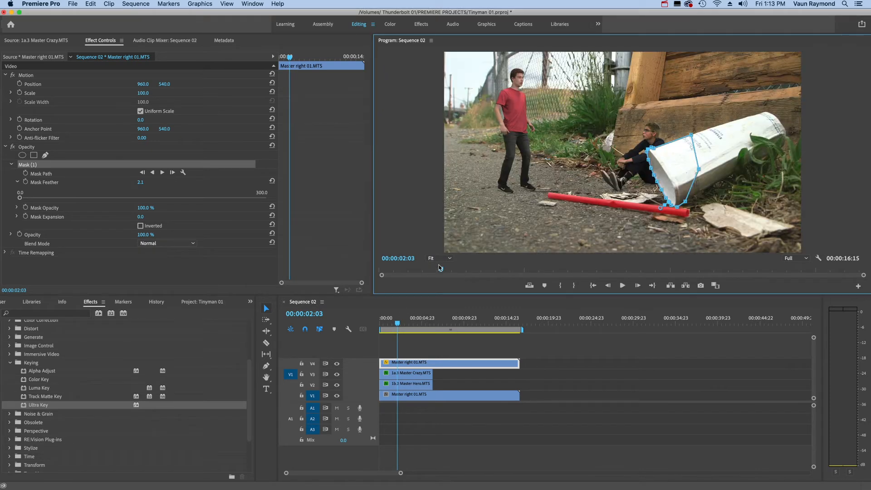
left_click(379, 323)
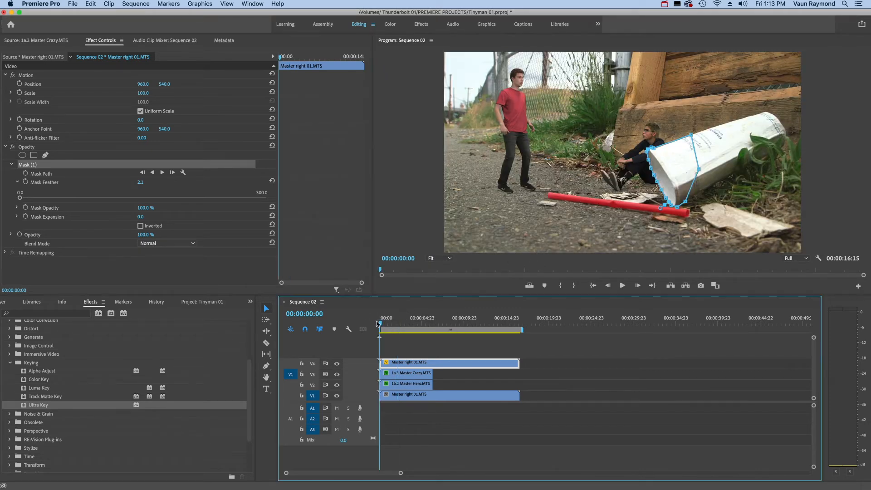
key("space")
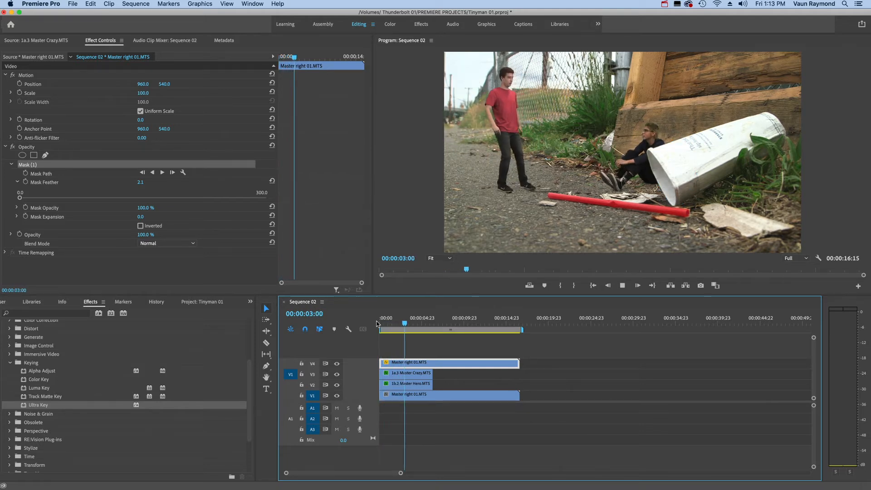
key("space")
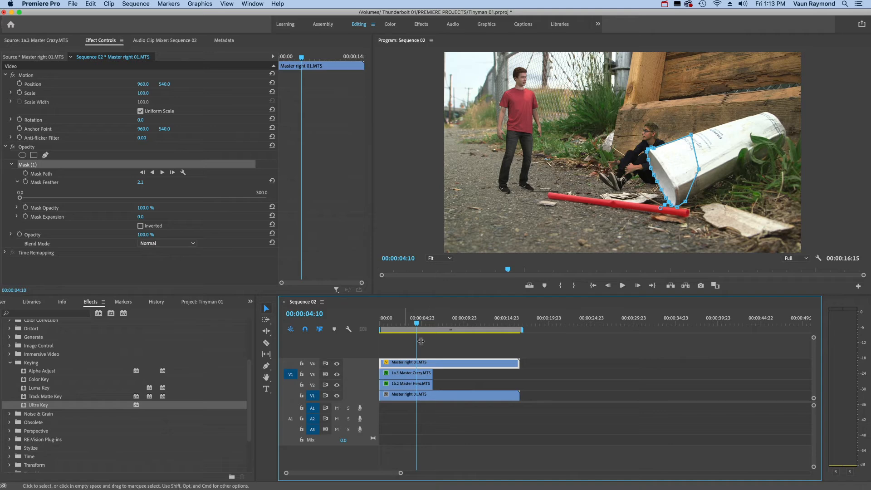
Step: Shift the seated actor's clip, 1a.3 Master Crazy, to a horizontal position of 1064 and play the sequence from the start
left_click(400, 375)
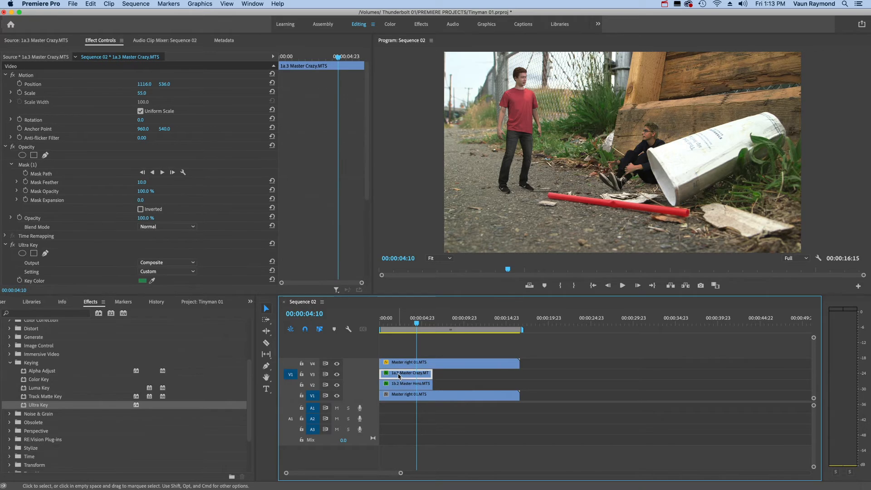
left_click(145, 89)
left_click_drag(145, 84, 121, 84)
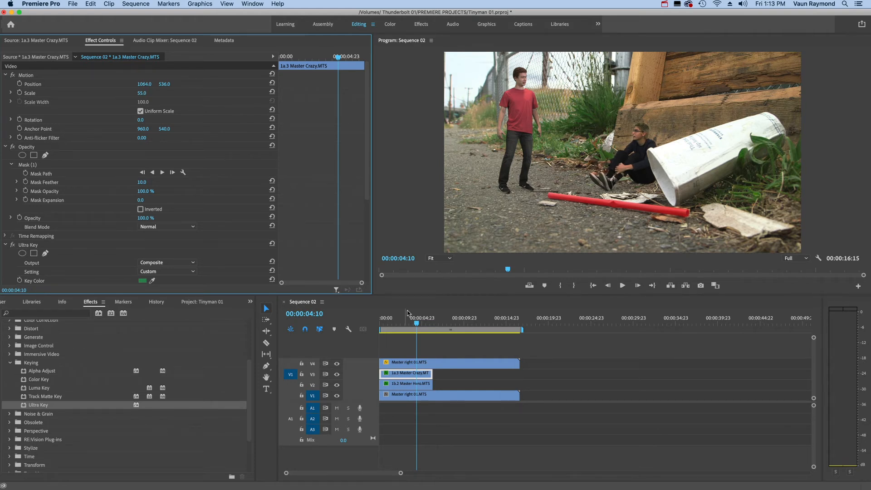
left_click(379, 324)
key("space")
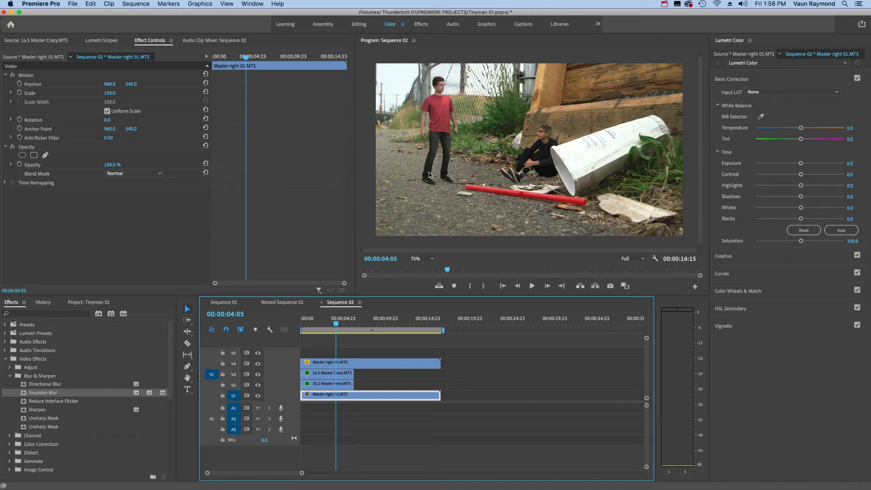
Step: Move the three clips above V1 up one track and duplicate 1b.2 Master Hero from V3 onto the vacated V2 track
left_click(340, 387)
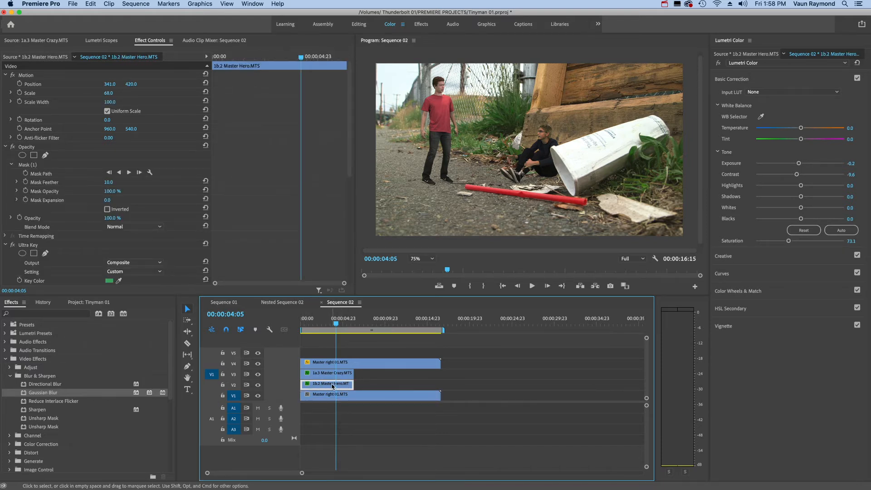
left_click_drag(365, 382, 319, 362)
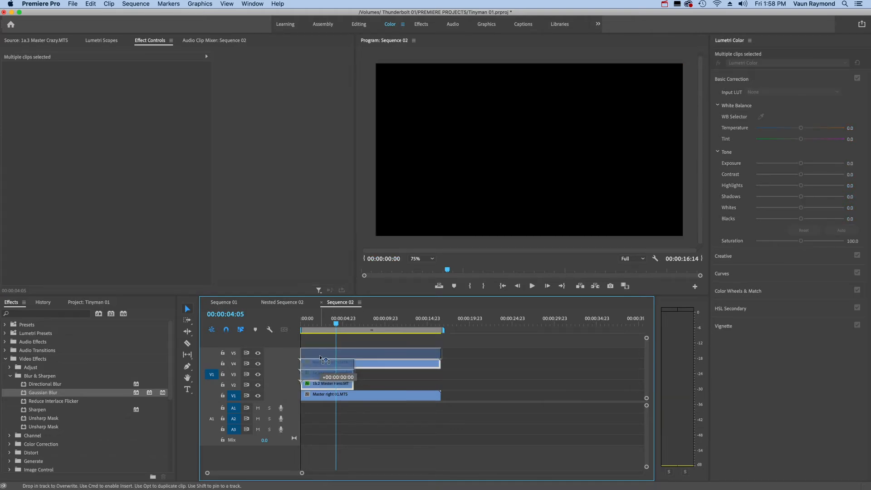
left_click(367, 387)
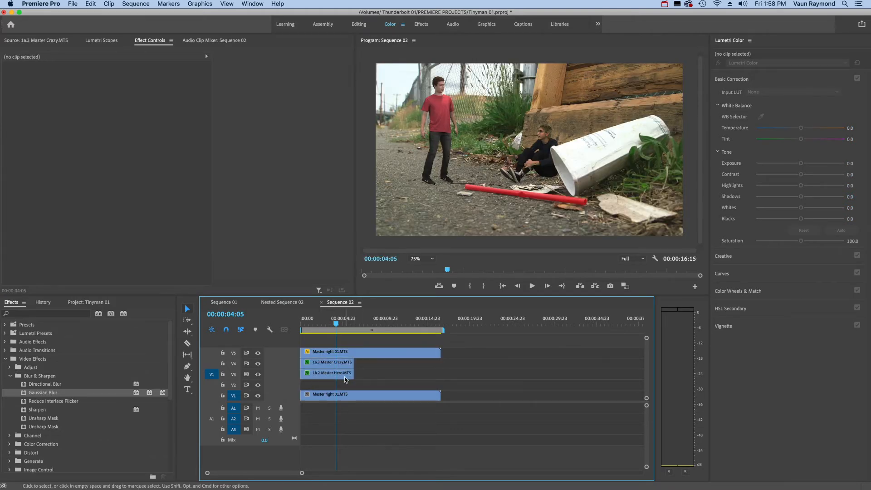
left_click(340, 377)
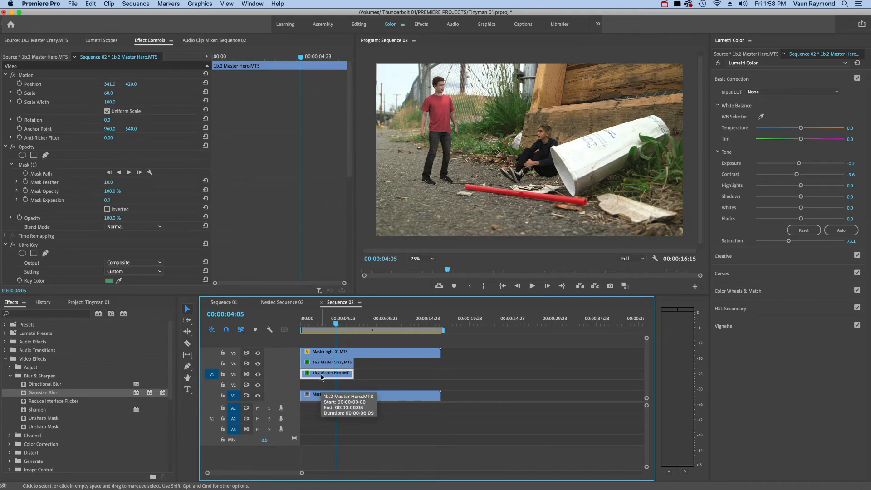
left_click_drag(322, 377, 323, 385)
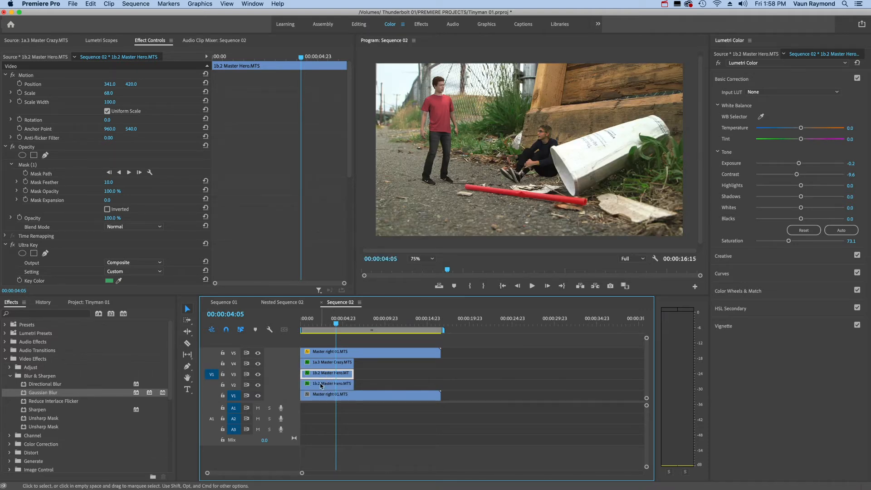
left_click(320, 385)
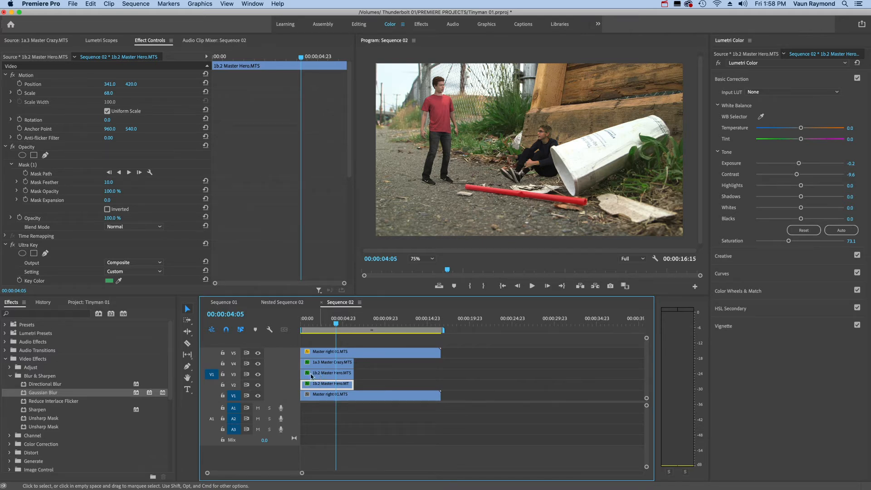
Step: Hide V3 while darkening the V2 Hero copy to a silhouette with exposure -5.0 and shadows -100, and show V3 again
left_click(258, 375)
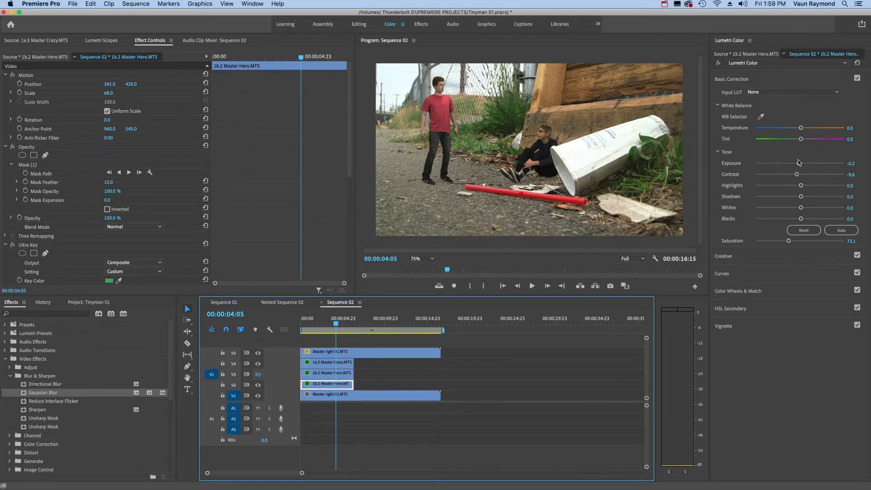
left_click_drag(799, 165, 675, 170)
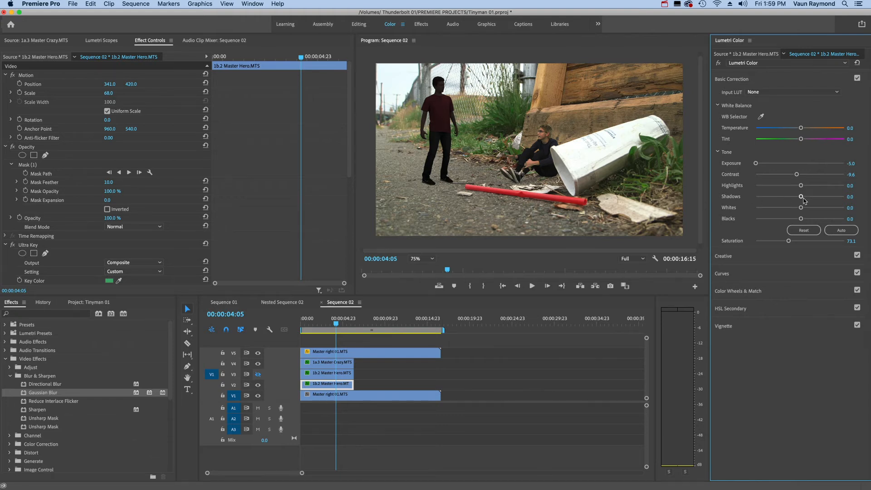
left_click_drag(801, 198, 706, 201)
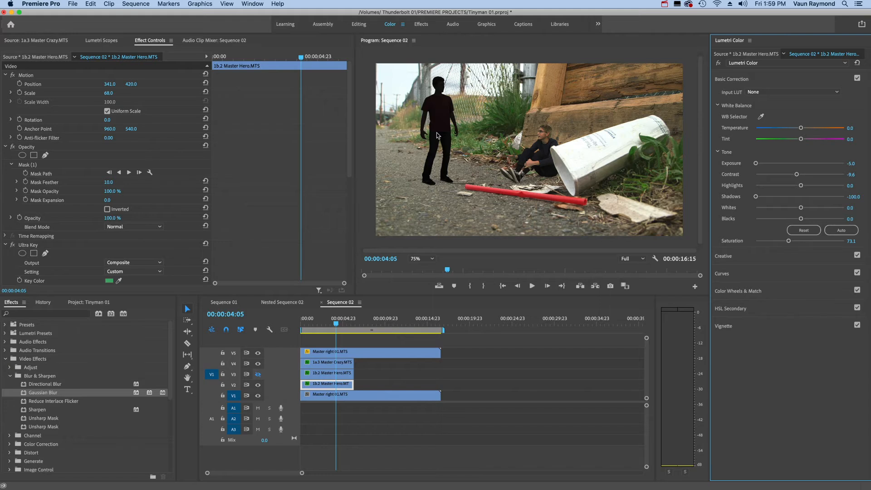
left_click(258, 375)
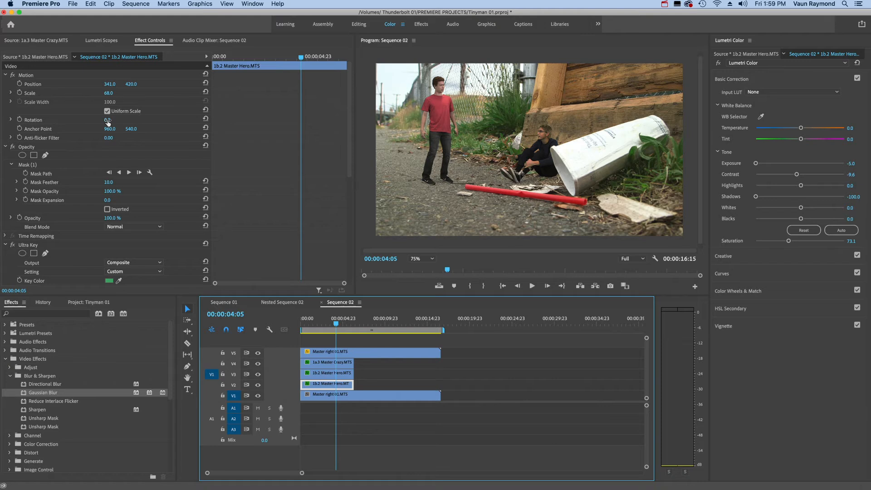
Step: Rotate the V2 silhouette to -84° and raise the lower edge of its opacity mask to exclude the stray dark fragment
left_click_drag(107, 120, 69, 120)
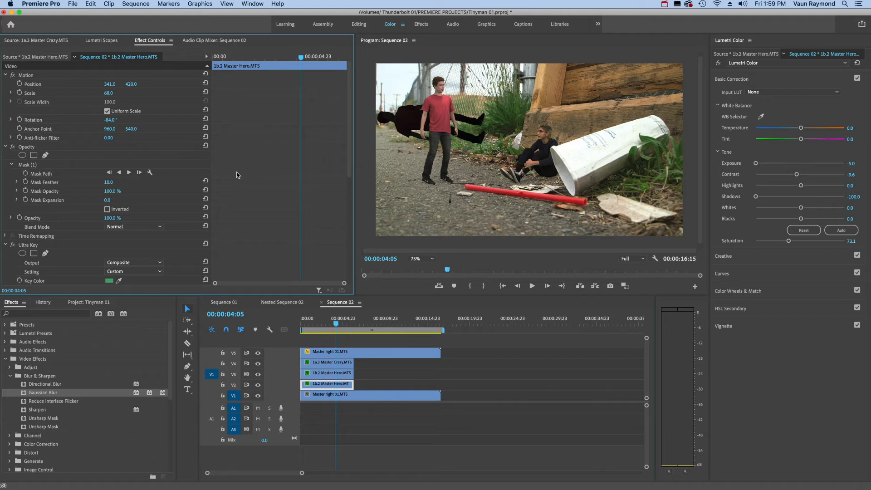
left_click(25, 166)
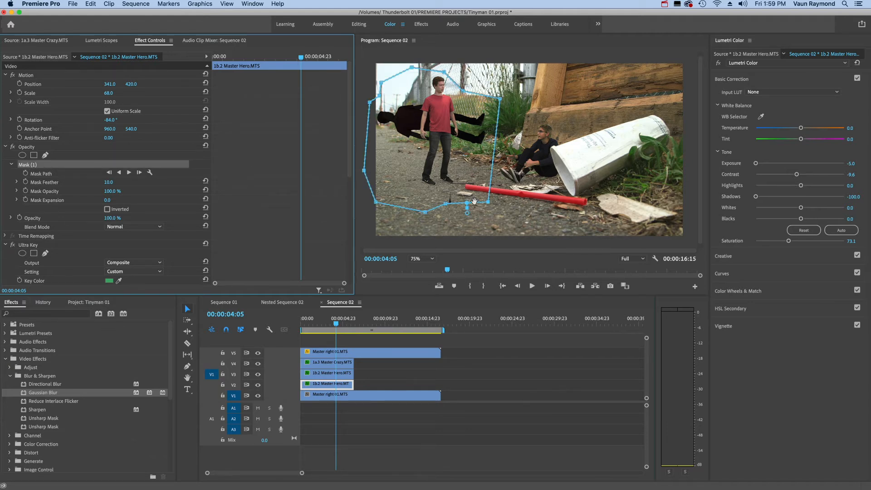
left_click_drag(489, 201, 486, 182)
left_click_drag(425, 212, 448, 191)
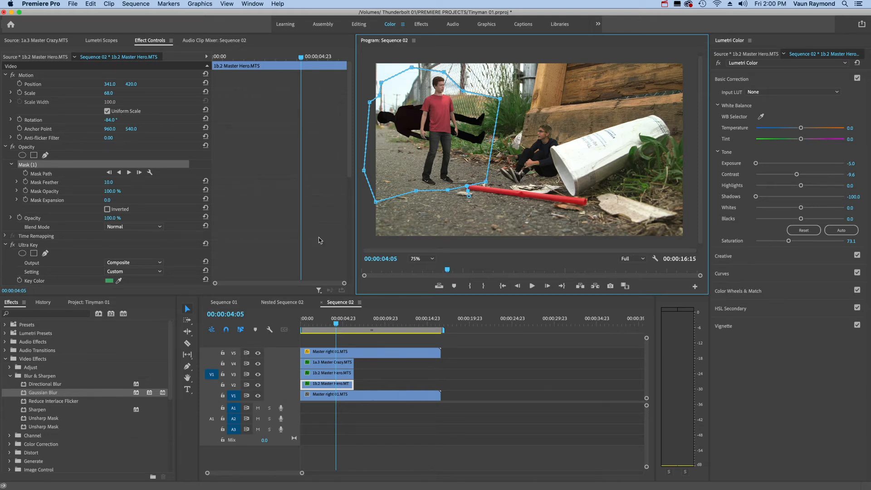
Step: Apply the Horizontal Flip video effect to the V2 silhouette copy of 1b.2 Master Hero
left_click(10, 376)
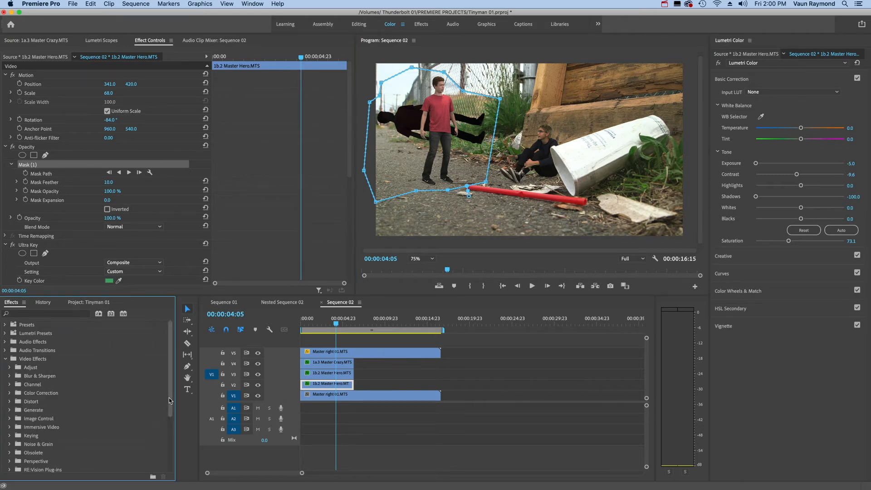
scroll(125, 429, "down", 4)
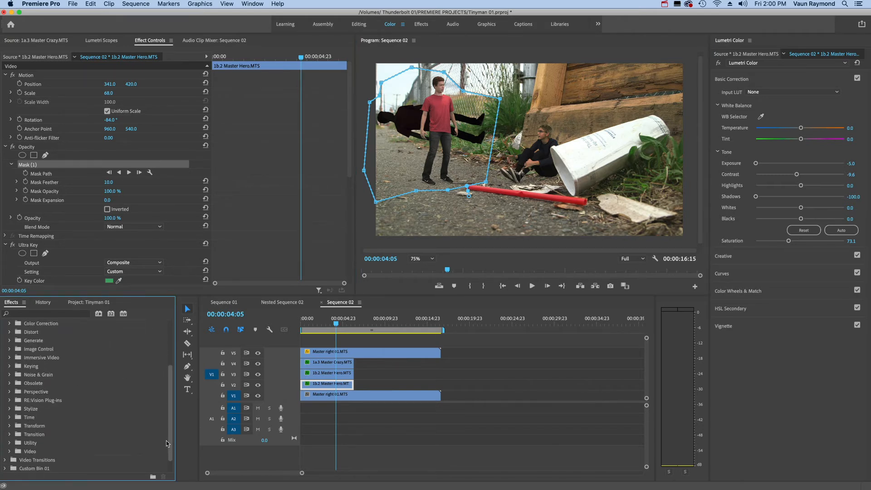
left_click(10, 424)
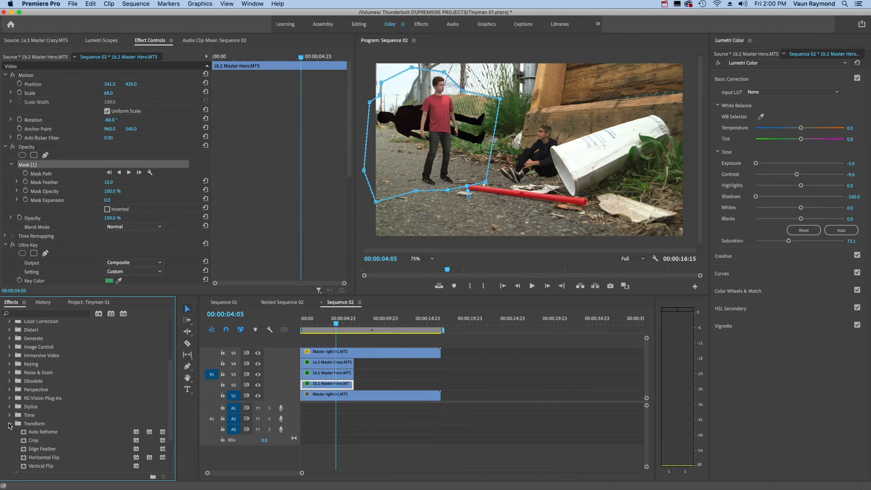
left_click(23, 458)
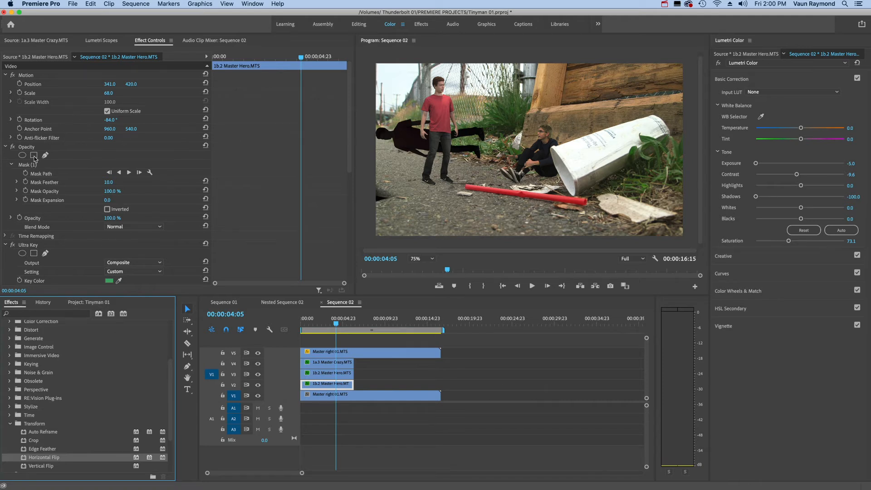
Step: Pull the lower-edge points of the V2 silhouette's opacity mask further up, closer to the dark figure
left_click(25, 165)
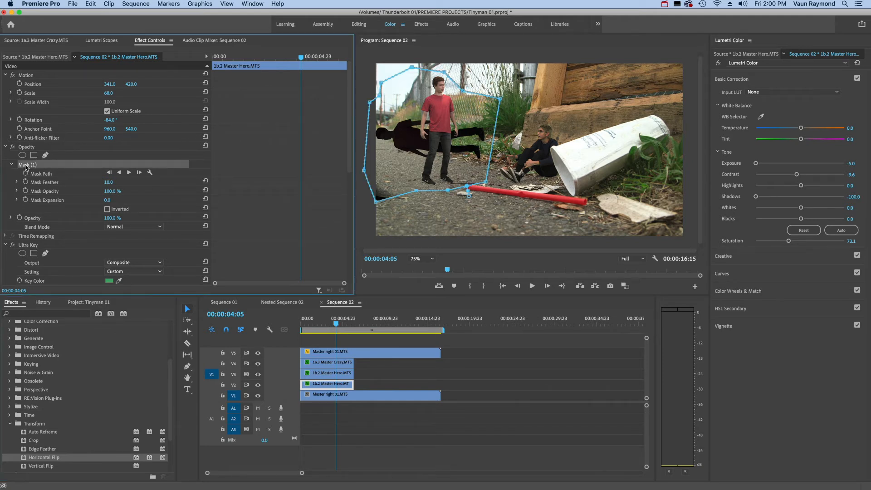
left_click_drag(376, 201, 382, 176)
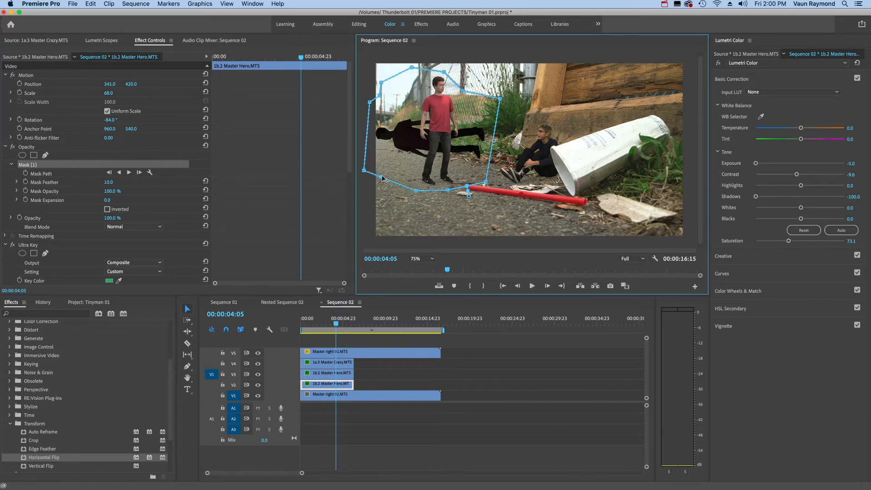
left_click_drag(448, 192, 487, 172)
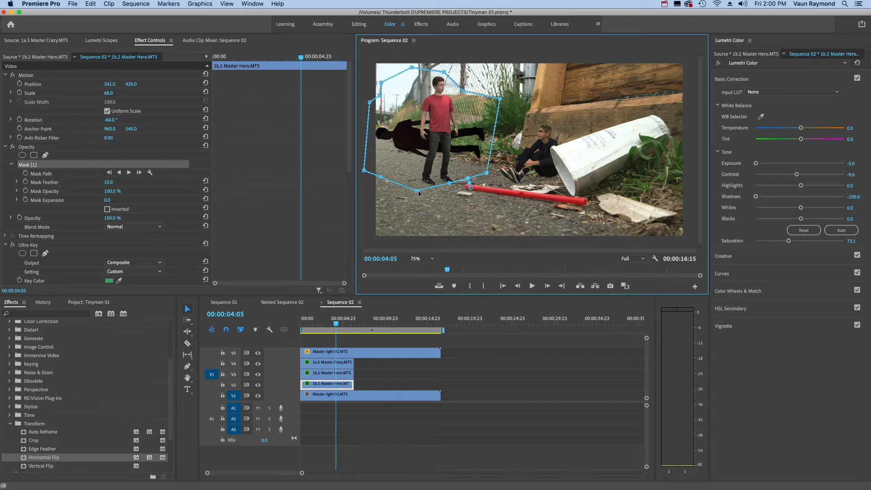
left_click_drag(416, 191, 416, 177)
left_click(382, 176)
Step: Apply Gaussian Blur to the V2 silhouette copy and set its Blurriness to 50.0
left_click(10, 423)
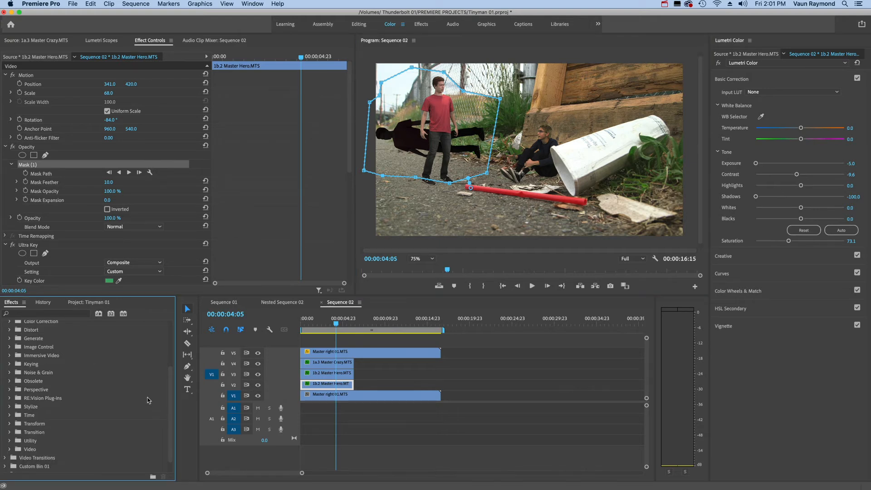
left_click_drag(171, 411, 172, 358)
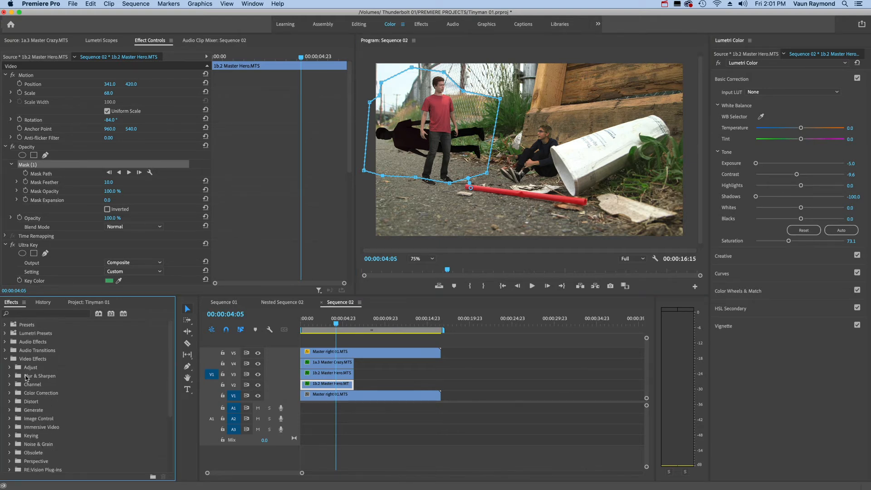
left_click(10, 376)
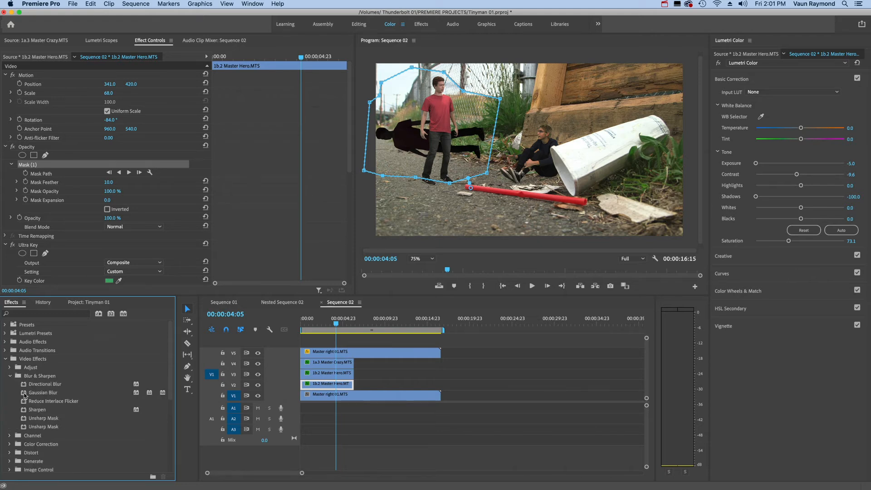
left_click(25, 394)
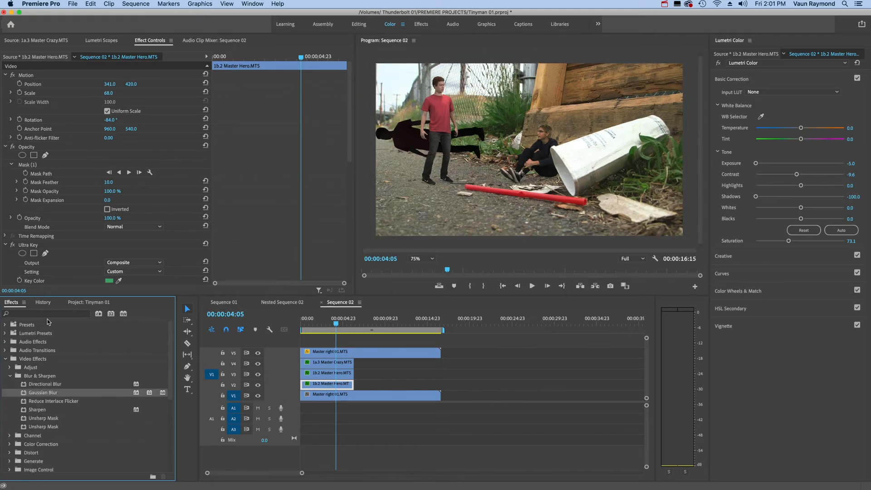
left_click_drag(349, 136, 350, 256)
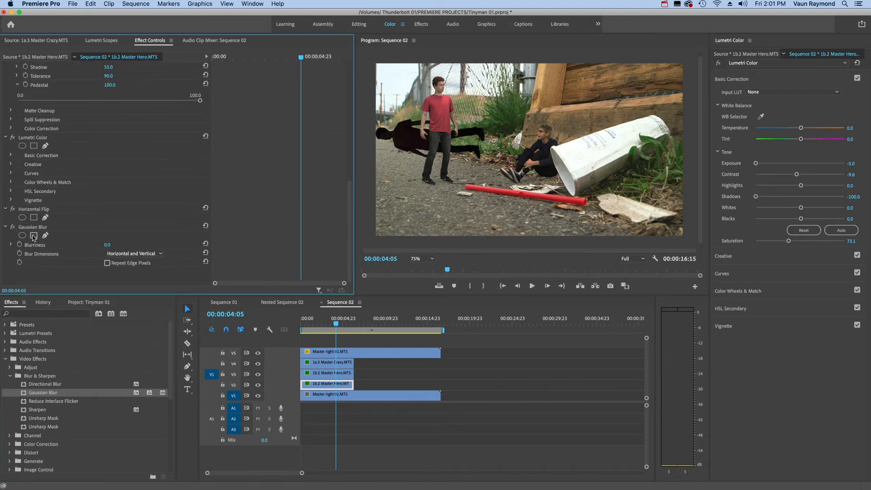
left_click(11, 248)
left_click_drag(17, 260, 198, 277)
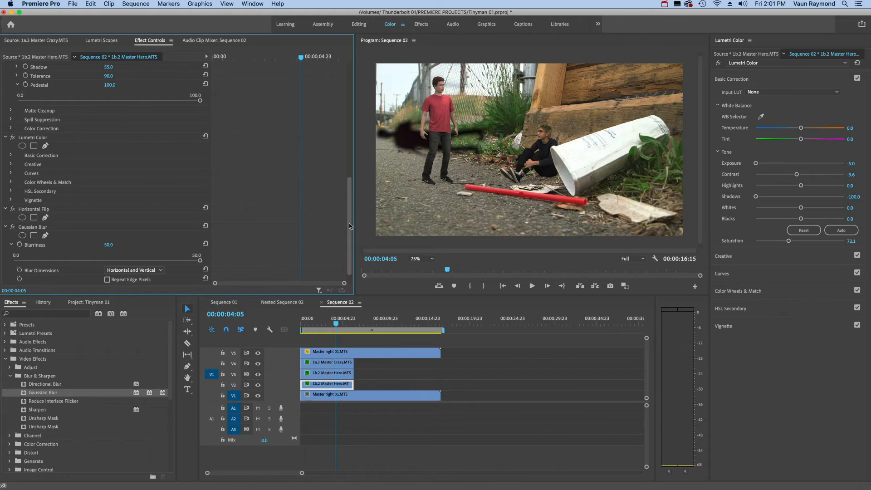
Step: Reposition the blurred V2 silhouette to 127.0, 655.0 so it lies at the standing actor's feet
left_click_drag(349, 225, 360, 99)
left_click_drag(131, 87, 237, 86)
left_click_drag(110, 84, 13, 84)
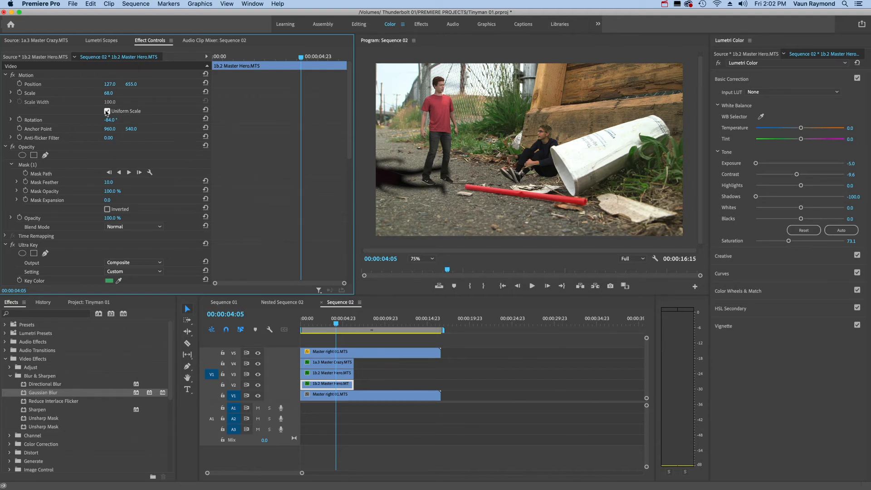
Step: Turn off uniform scaling on the V2 silhouette and flatten it with a Scale Width of 22.9
left_click(107, 112)
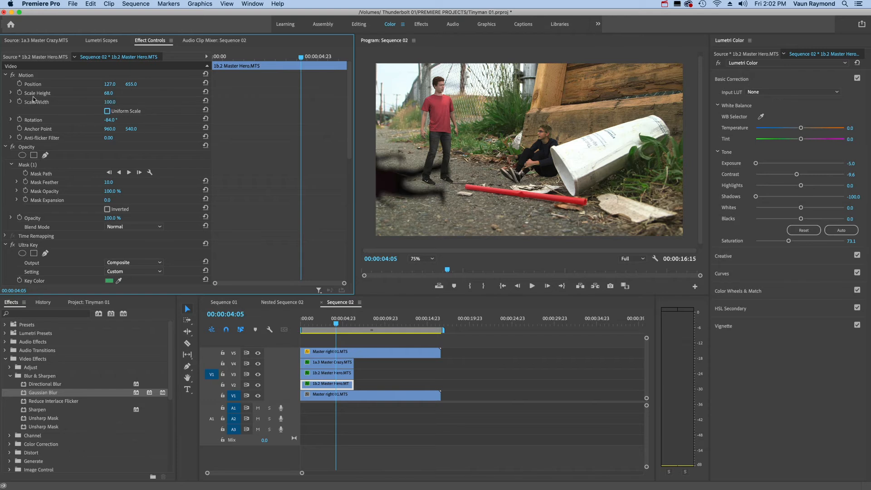
left_click(10, 104)
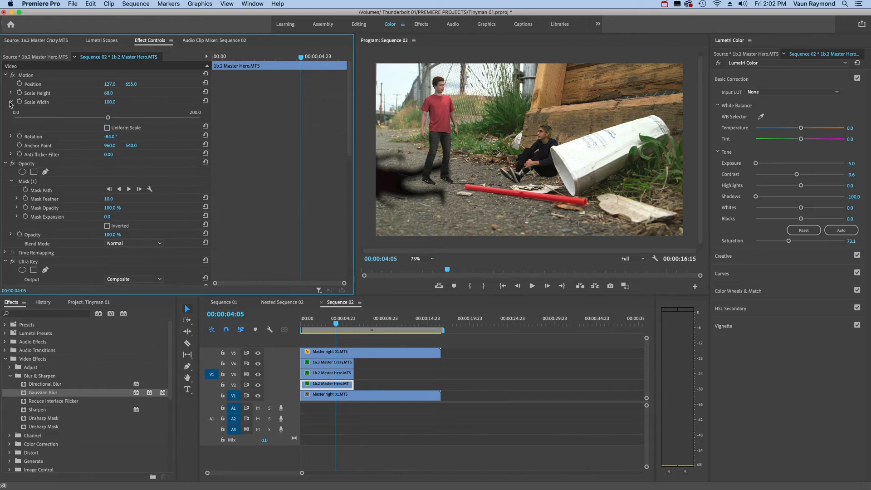
left_click_drag(107, 118, 35, 118)
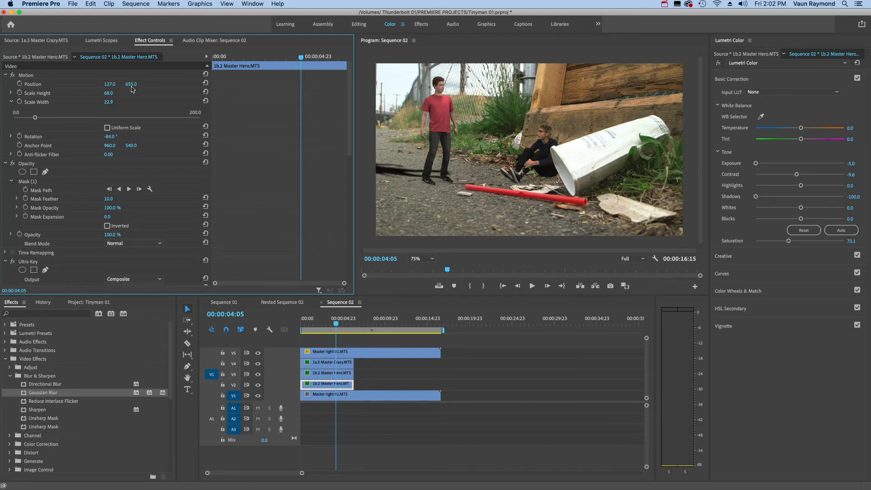
Step: Align the flattened shadow with the actor's feet by setting its position to 75.0, 667.0 and its rotation to -81°
left_click_drag(131, 84, 85, 84)
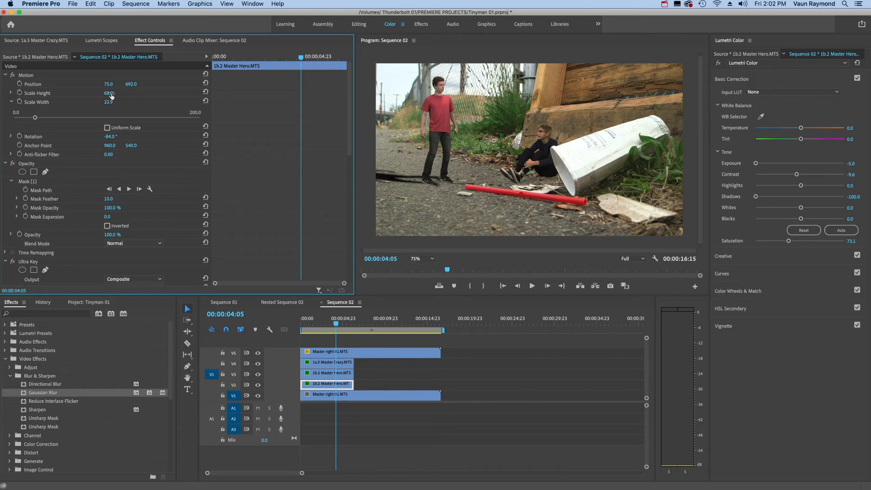
left_click_drag(109, 134, 110, 135)
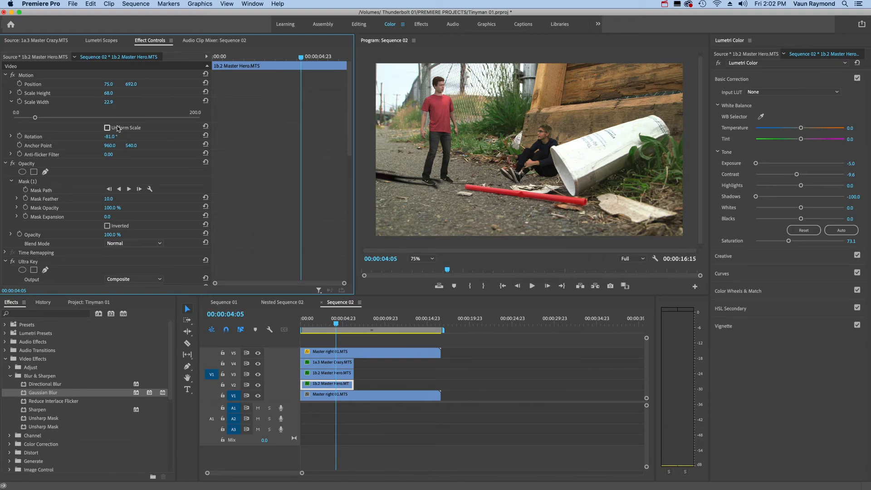
left_click_drag(131, 89, 109, 85)
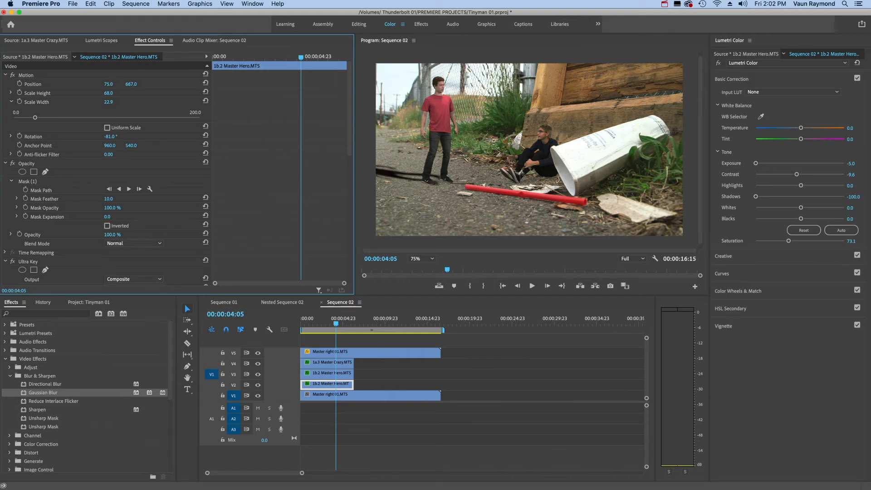
left_click(111, 84)
Step: Lower the V2 shadow clip's opacity to 56.8%
left_click_drag(348, 130, 336, 212)
scroll(337, 212, "down", 3)
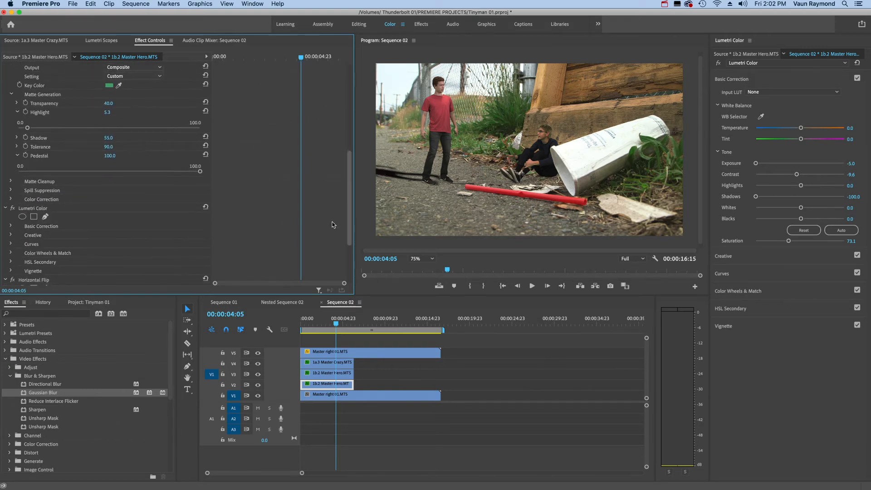
scroll(334, 209, "up", 3)
scroll(335, 203, "up", 3)
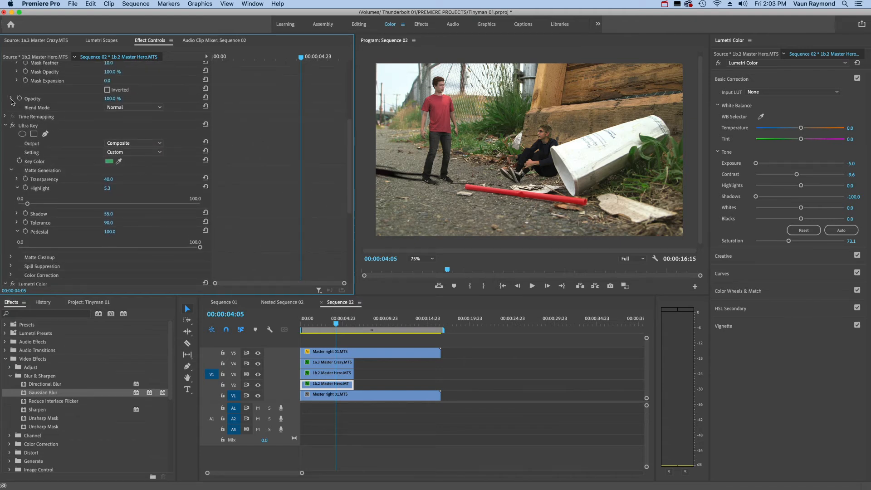
left_click(11, 99)
left_click_drag(199, 115, 121, 110)
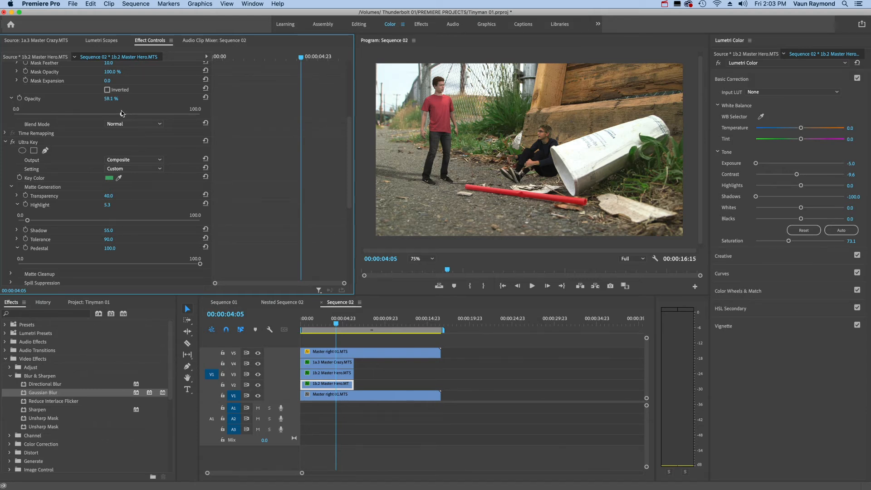
left_click_drag(121, 111, 118, 111)
Step: Start position keyframing on the V2 shadow at 00:00:04:05 and add another position keyframe at 00:00:02:04 with the same 75.0, 667.0 position
left_click_drag(349, 171, 346, 25)
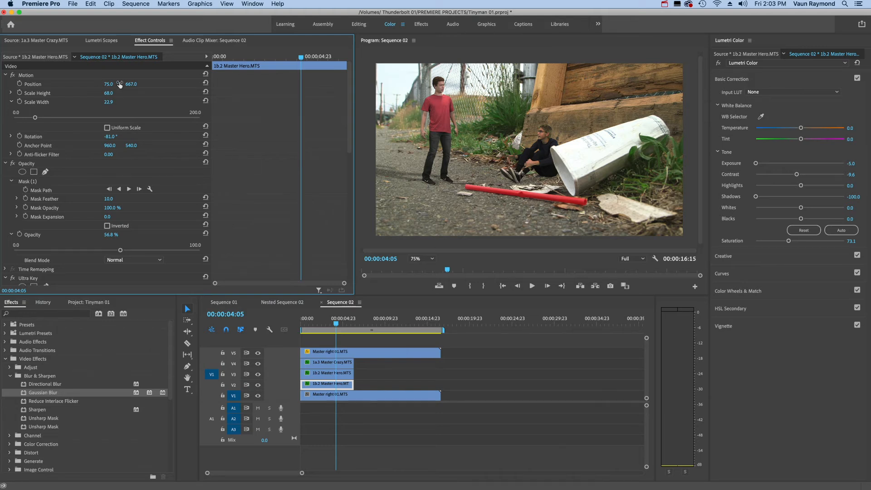
left_click(20, 85)
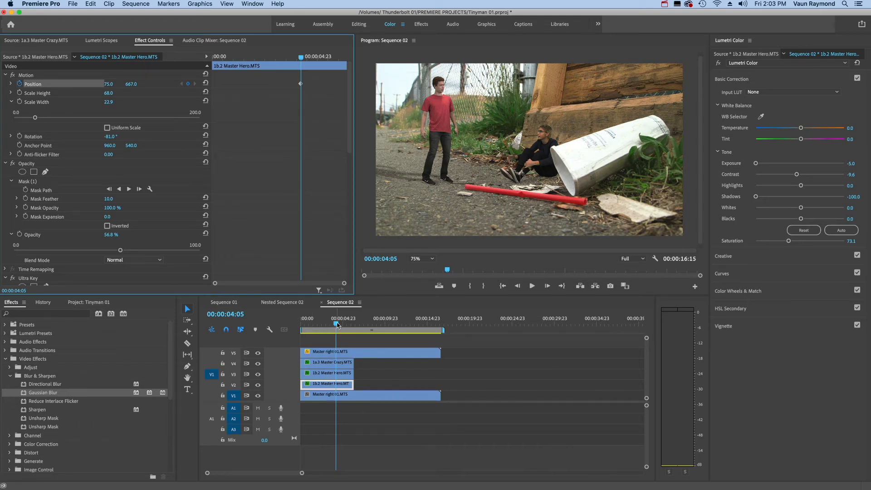
key("Left")
key("Left")
key("Left")
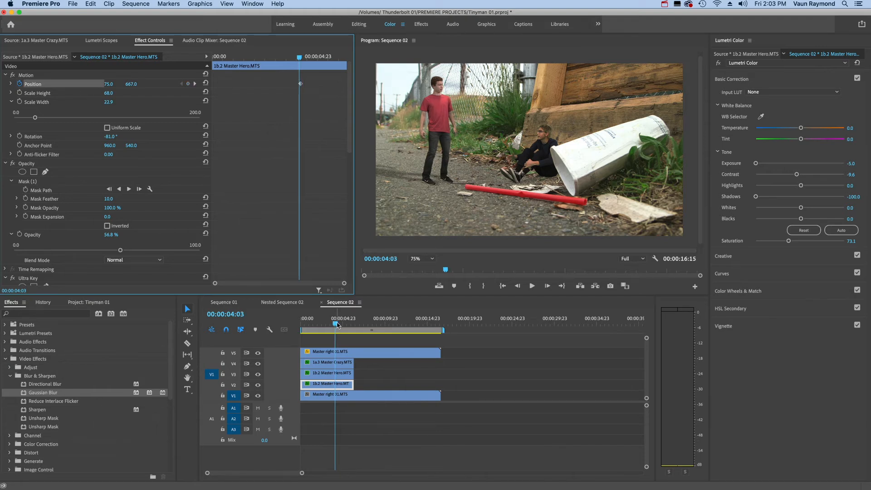
key("Left")
key("Left")
key("Left")
key("Left")
key("Left")
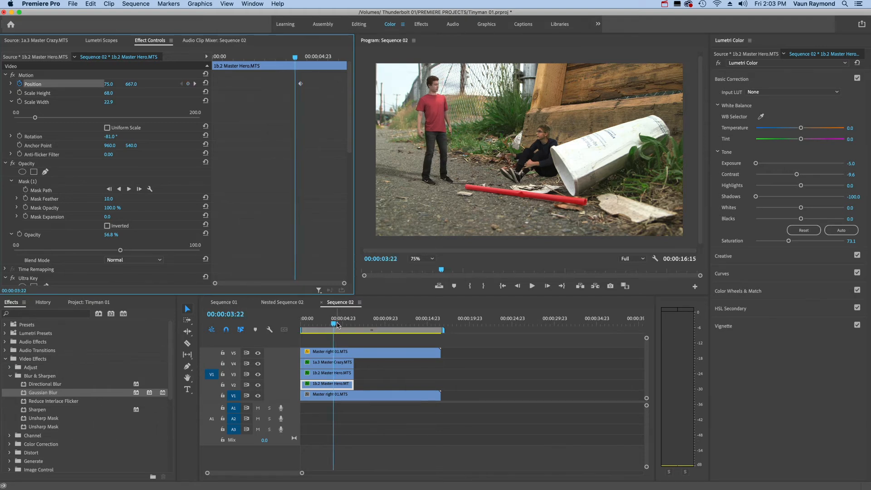
key("Left")
key("Left")
key("Left")
key("Left")
key("Left")
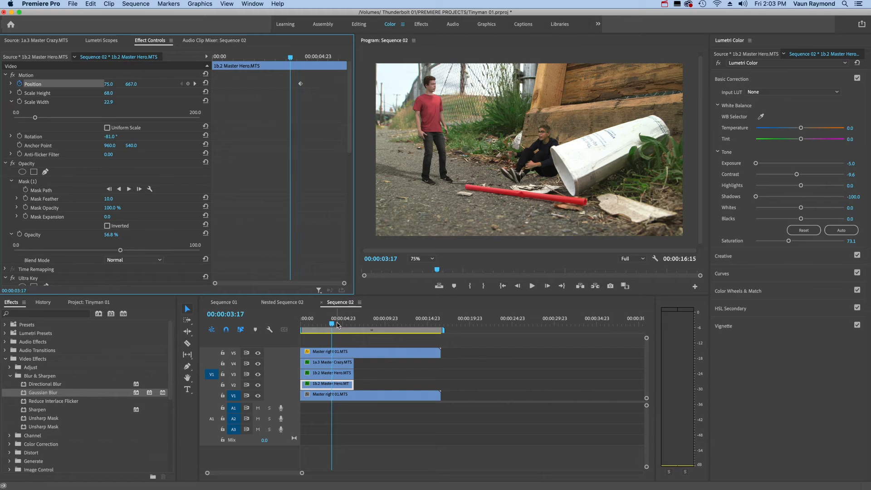
key("Left")
key("Left")
key("Left")
key("Left")
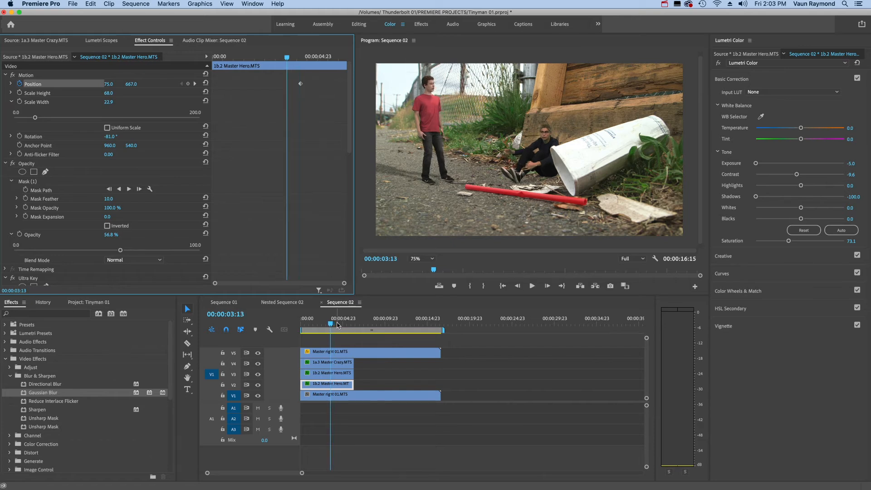
key("Left")
key("Left")
key("Left")
key("Left")
key("Left")
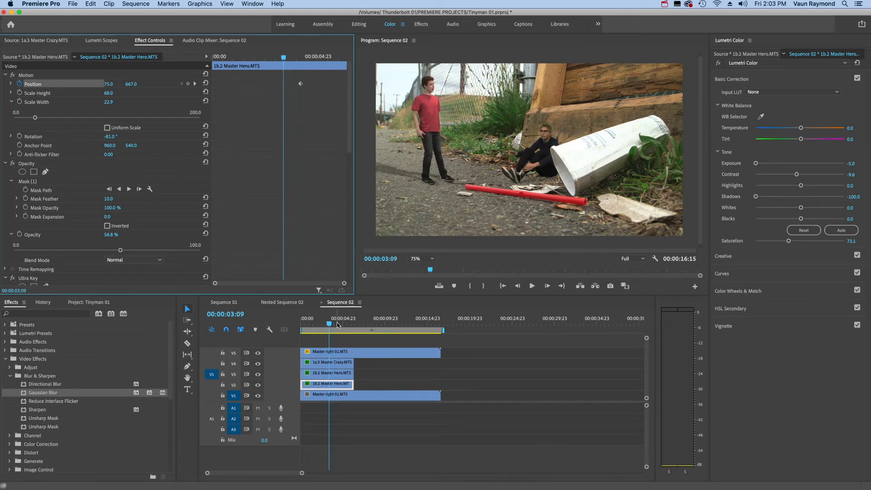
key("Left")
key("Left")
key("Left")
key("Left")
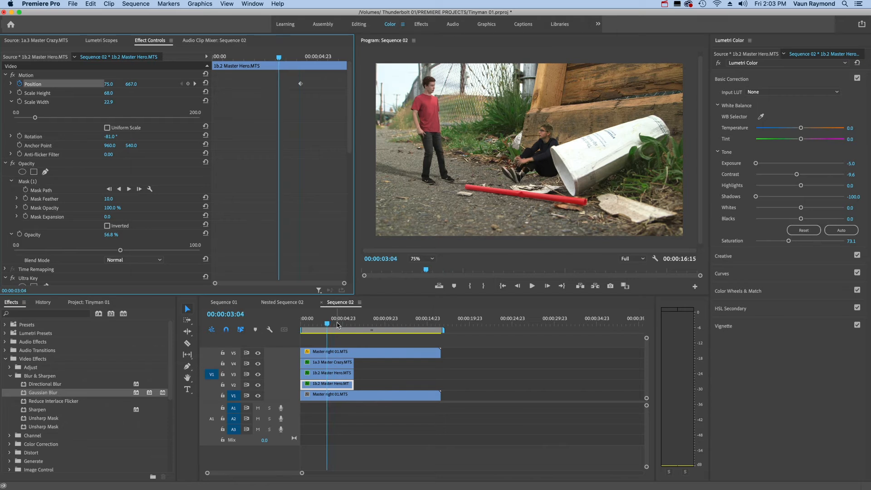
key("Left")
key("Left")
key("Left")
key("Left")
key("Left")
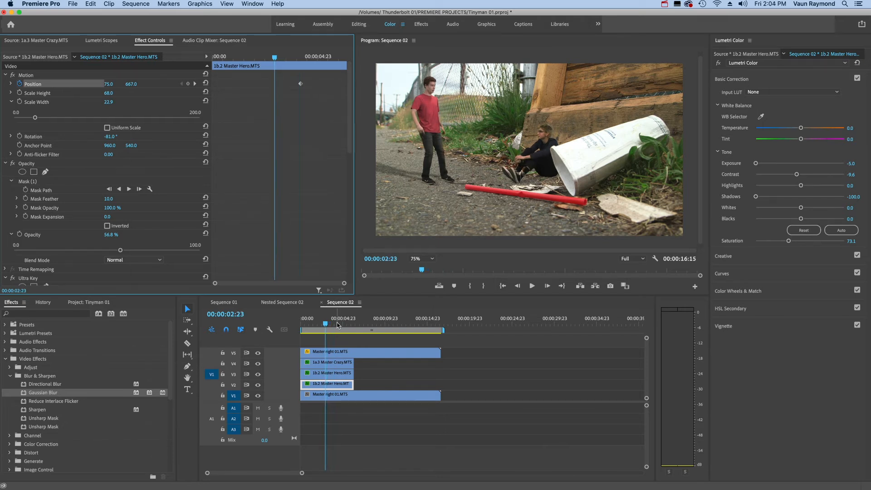
key("Left")
key("Left")
key("Left")
key("Left")
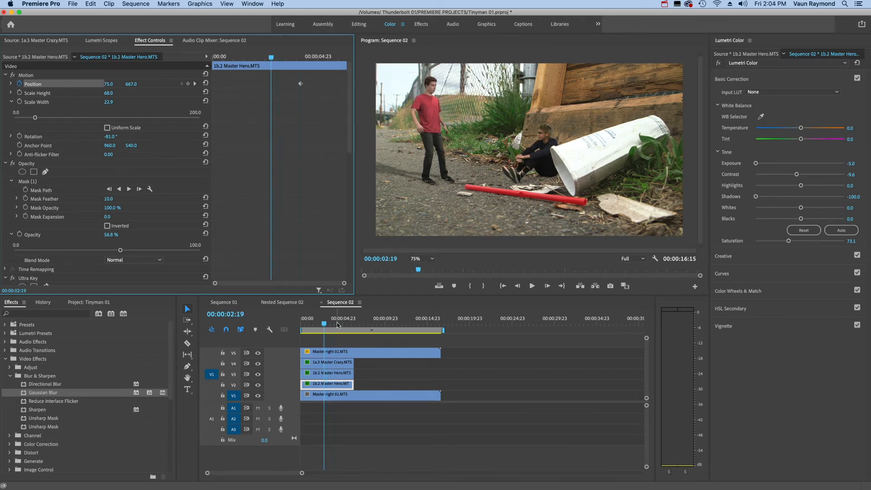
key("Left")
key("Left")
key("Left")
key("Left")
key("Left")
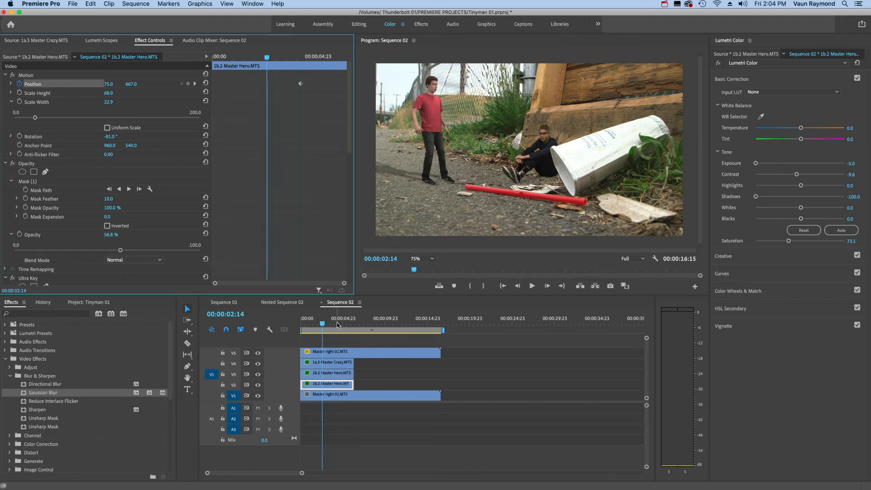
key("Left")
key("Left")
key("Left")
key("Left")
key("Left")
key("Left")
key("Left")
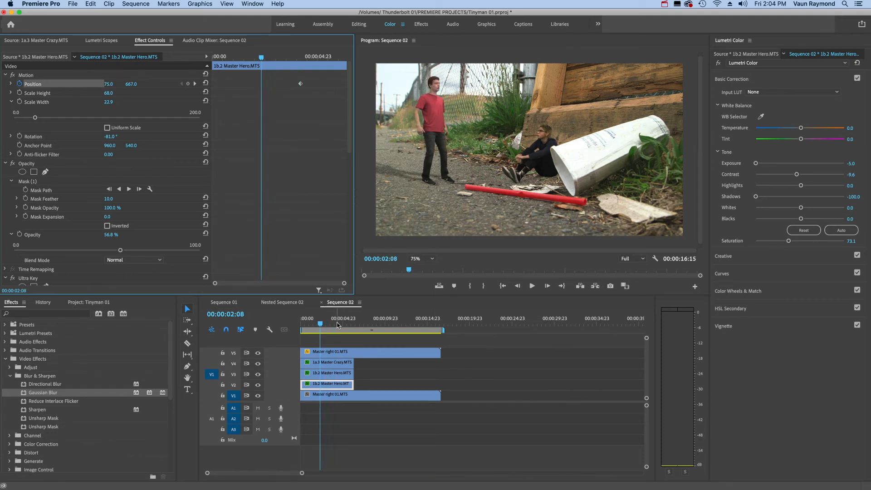
key("Left")
key("Left")
key("Left")
key("Left")
key("Left")
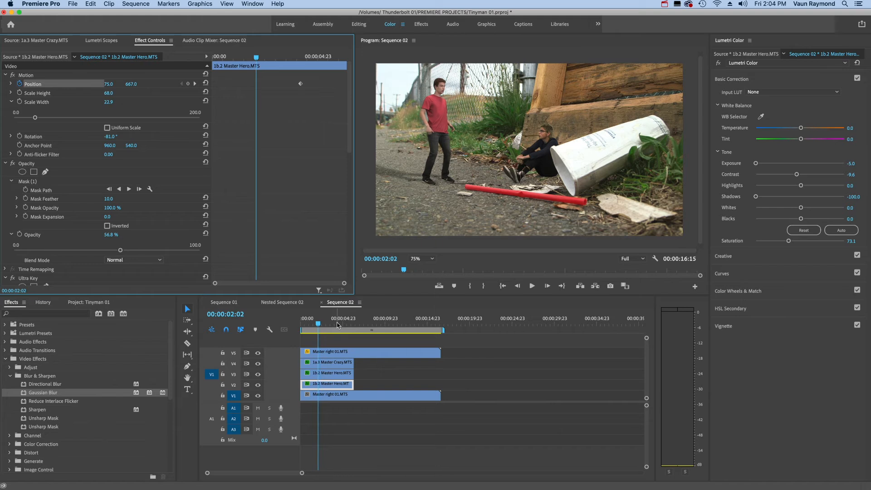
key("Left")
key("Left")
key("Right")
key("Right")
key("Right")
key("Right")
key("Right")
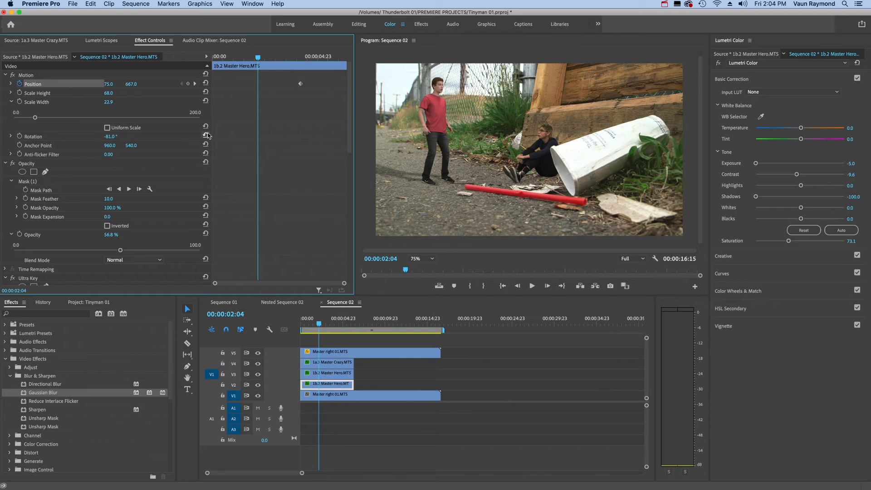
left_click(188, 84)
Step: Add a position keyframe for the V2 shadow at 00:00:01:15, raising it slightly to meet the standing actor's feet
key("Left")
key("Left")
key("Left")
key("Left")
key("Left")
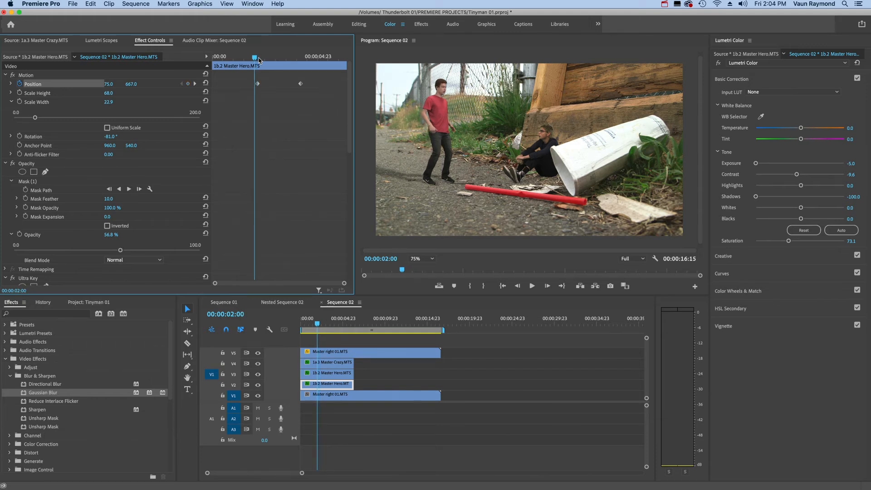
key("Left")
key("Left")
key("Left")
key("Left")
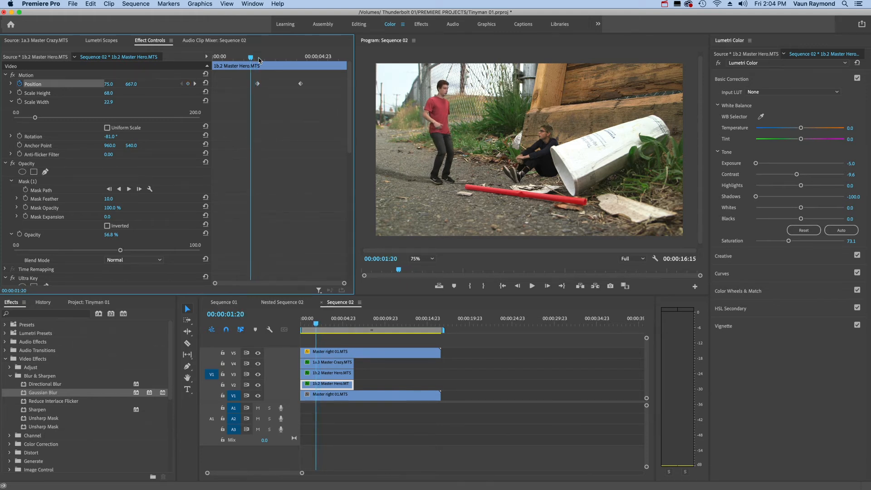
key("Left")
key("Left")
key("Left")
key("Left")
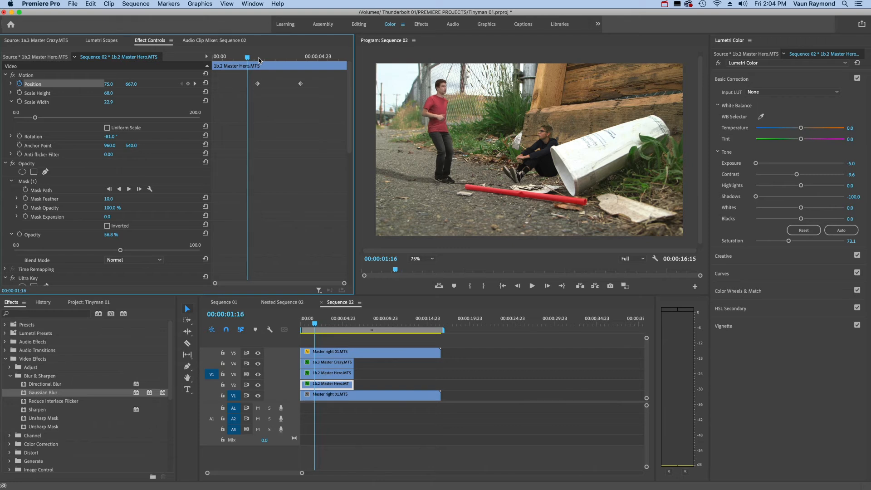
key("Left")
key("Right")
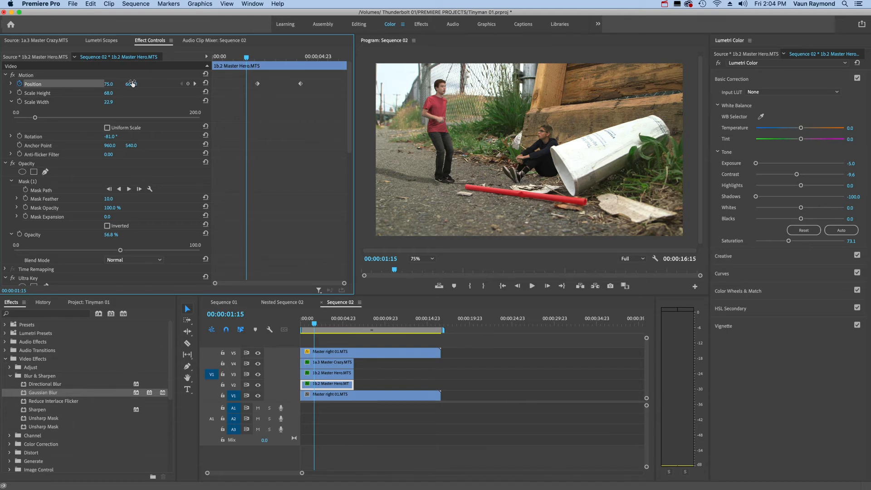
left_click_drag(131, 83, 125, 84)
Step: Add a position keyframe for the V2 shadow at 00:00:01:05 with the position 75.0, 671.0
key("Left")
key("Left")
key("Left")
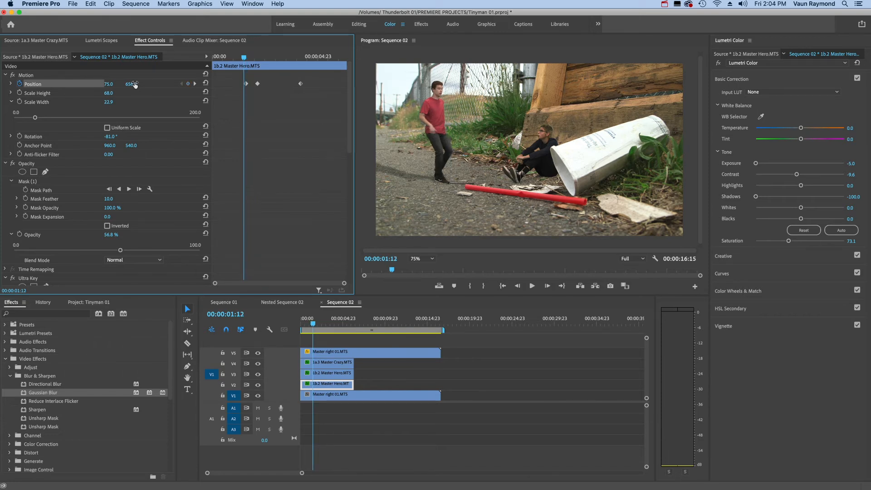
key("Left")
key("Left")
key("Left")
key("Left")
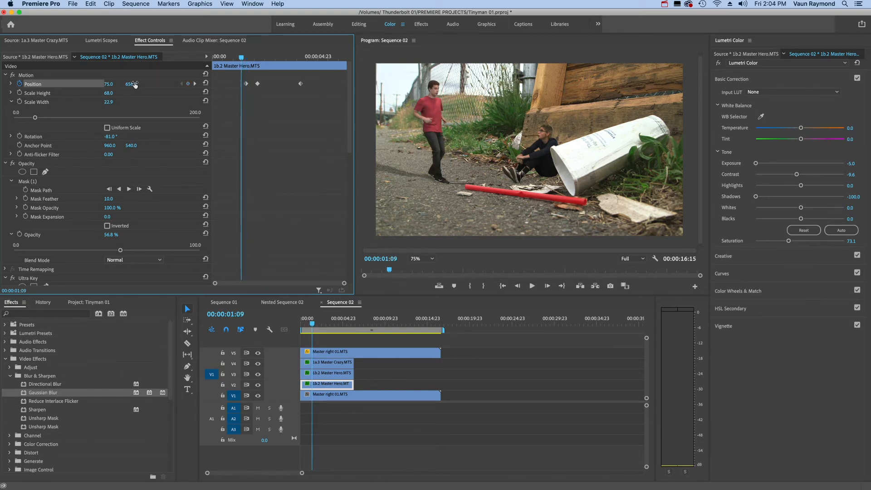
key("Left")
key("Left")
key("Left")
key("Left")
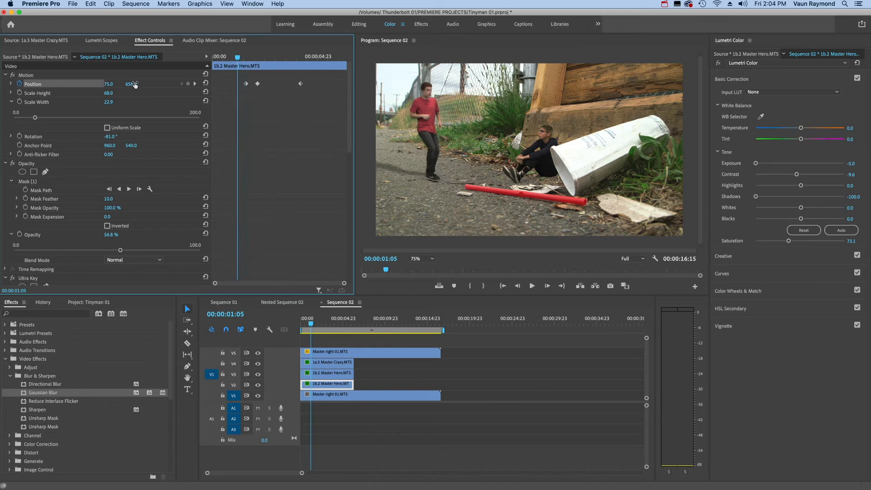
key("Right")
key("Left")
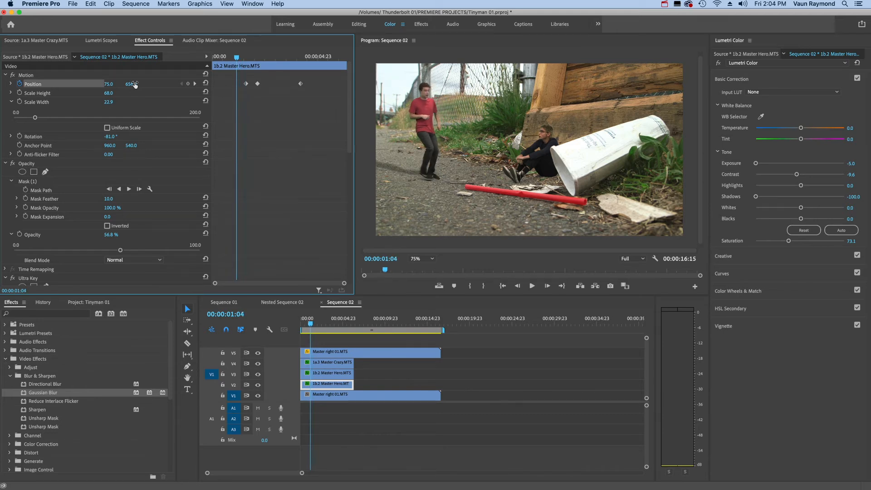
key("Right")
mouse_move(135, 84)
left_mouse_down()
mouse_move(147, 86)
mouse_move(119, 86)
mouse_move(134, 86)
left_mouse_up()
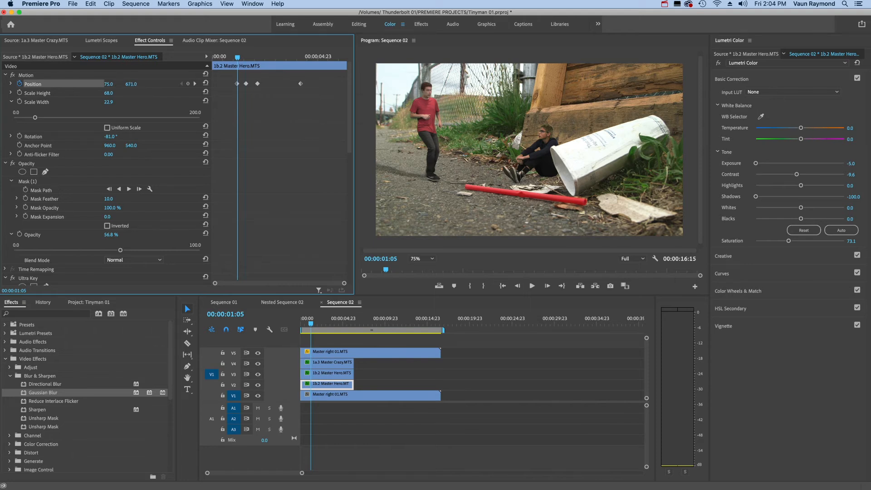
Step: Add a position keyframe for the V2 shadow at 00:00:01:00 with the position 82.0, 677.0
key("Left")
key("Left")
key("Left")
key("Left")
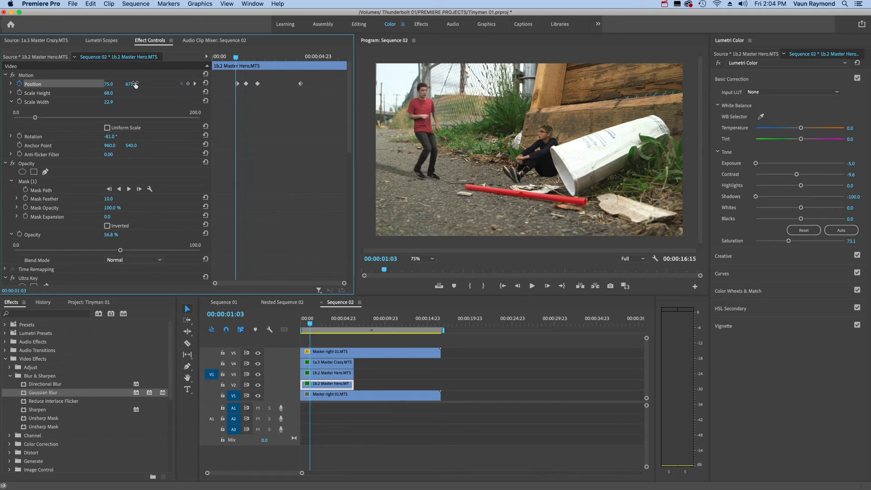
key("Left")
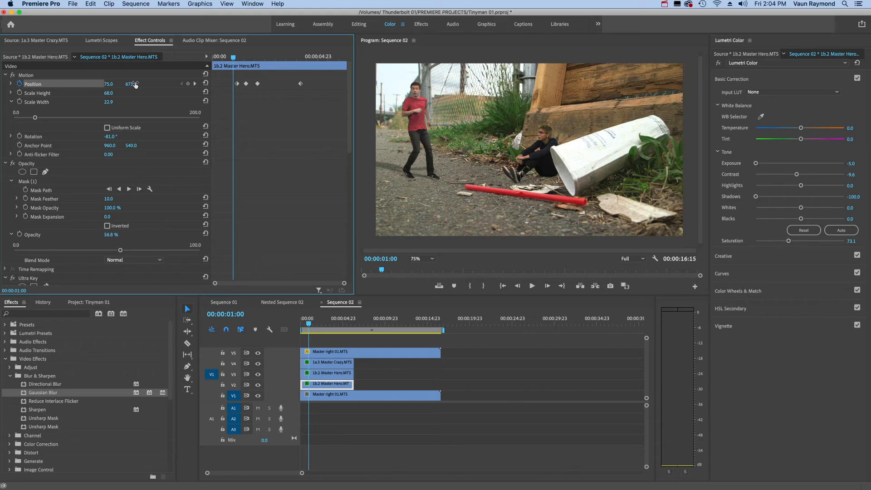
mouse_move(132, 84)
left_mouse_down()
mouse_move(140, 84)
mouse_move(99, 84)
mouse_move(129, 84)
left_mouse_up()
Step: Add a position keyframe at 00:00:00:20 that moves the V2 shadow horizontally to about -43 under the actor's feet
key("Left")
key("Left")
key("Left")
key("Left")
key("Left")
key("Left")
key("Left")
key("Left")
key("Left")
key("Left")
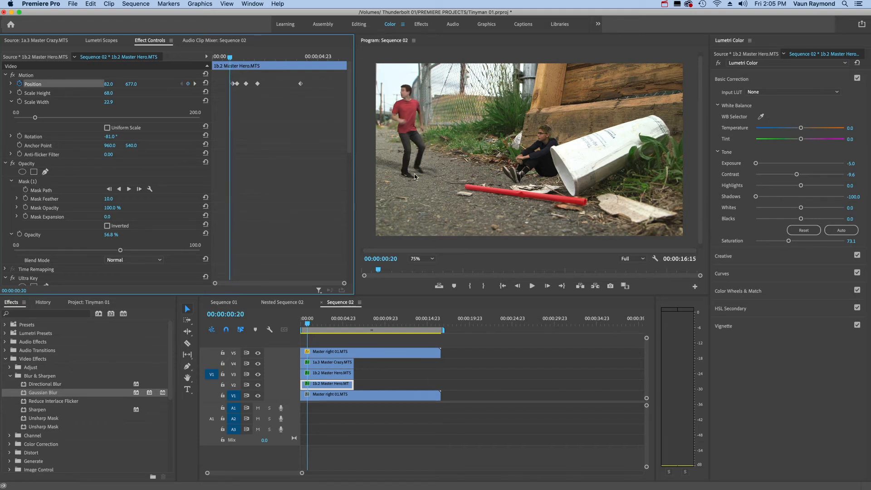
left_click_drag(109, 84, 86, 84)
Step: Keyframe the V2 shadow's position at 00:00:00:17 to -79.0, 707.0
key("Left")
key("Left")
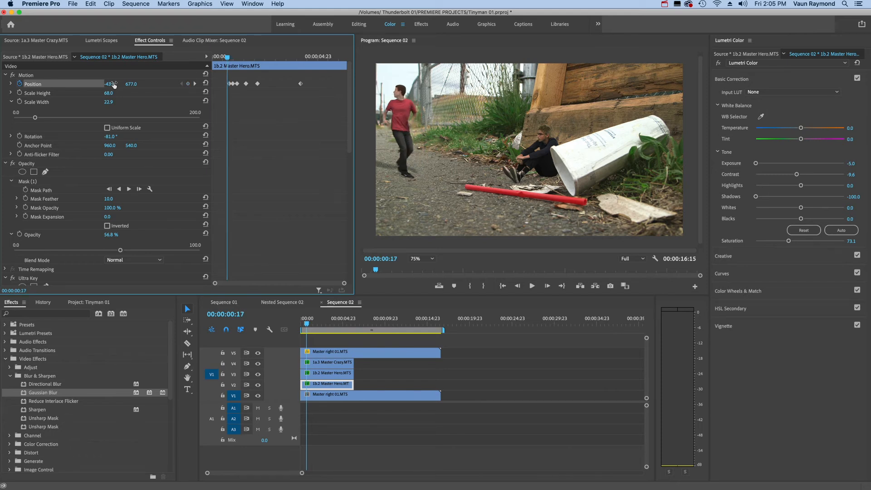
left_click_drag(114, 85, 144, 85)
Step: Keyframe the V2 shadow's position at 00:00:00:13 to -135.0, 719.0
key("Left")
key("Left")
key("Left")
key("Left")
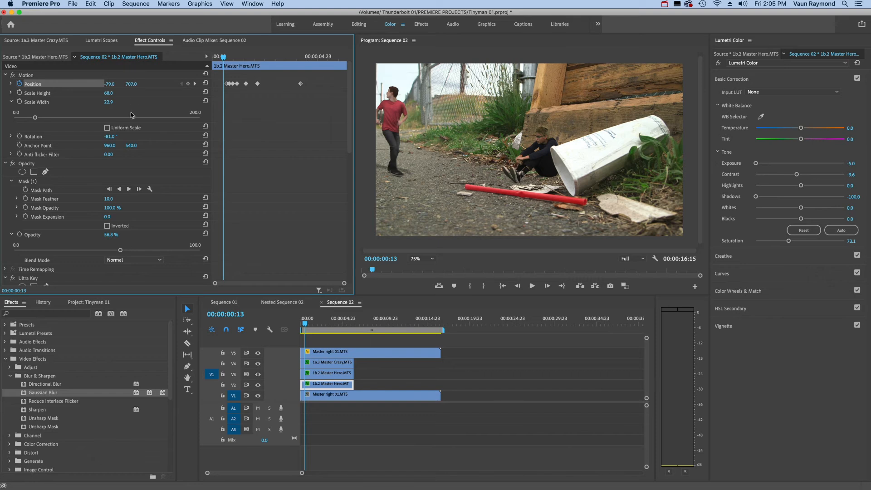
left_click_drag(129, 84, 129, 82)
Step: Step back to the start of the sequence and play it to check how the shadow follows the actor
key("Left")
key("Left")
key("Left")
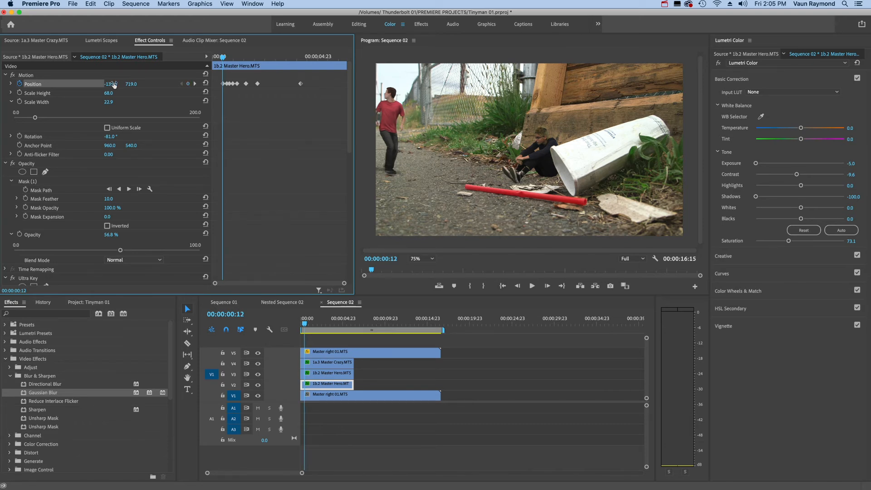
key("Left")
key("Left")
key("Left")
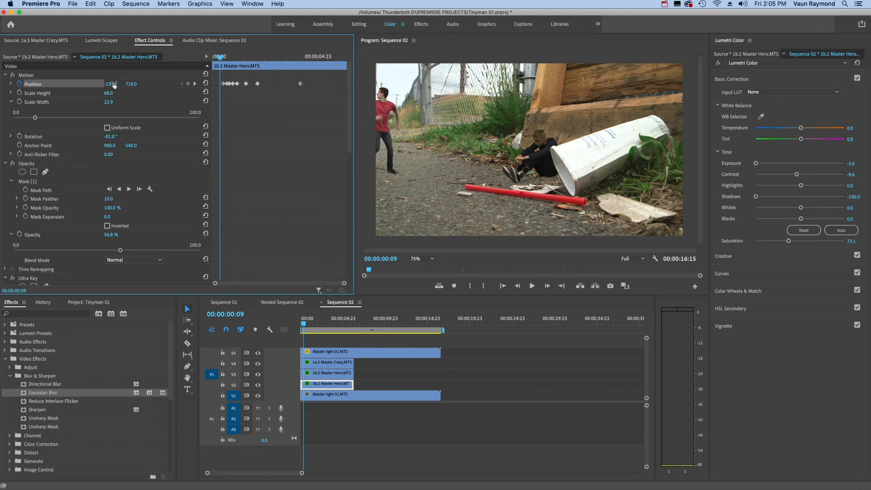
key("Left")
key("Left")
key("Left")
key("Left")
key("Left")
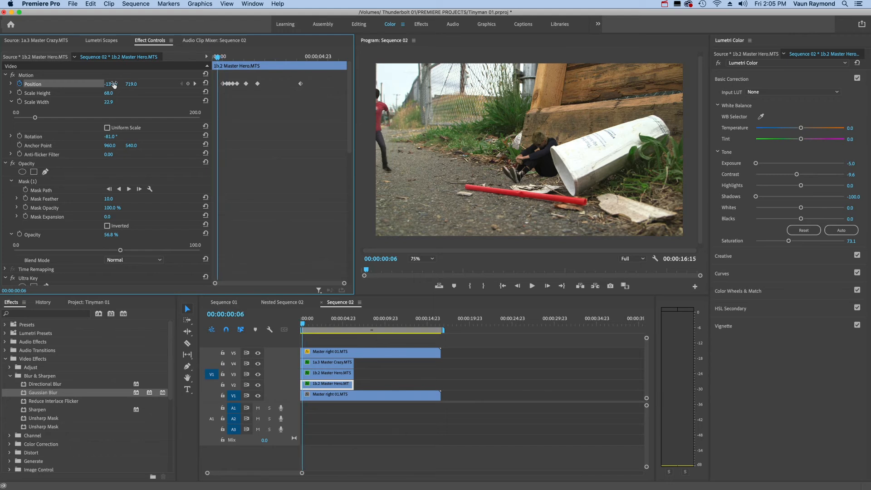
key("Left")
key("Left")
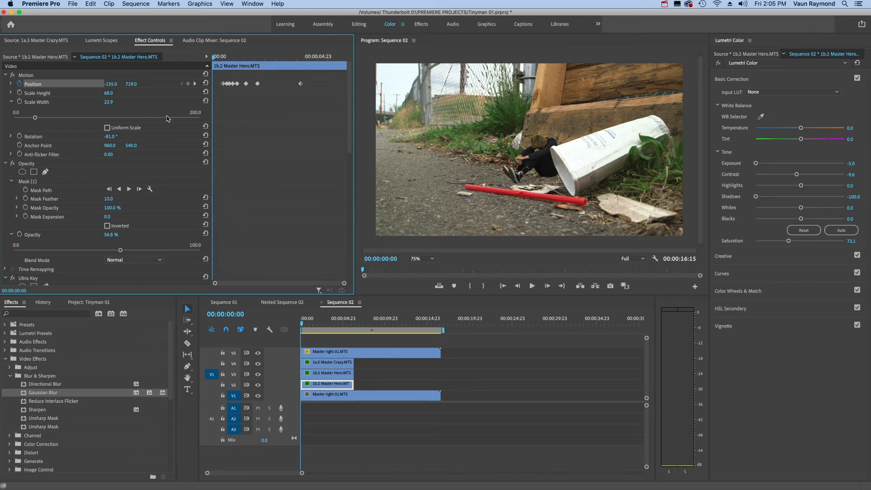
key("space")
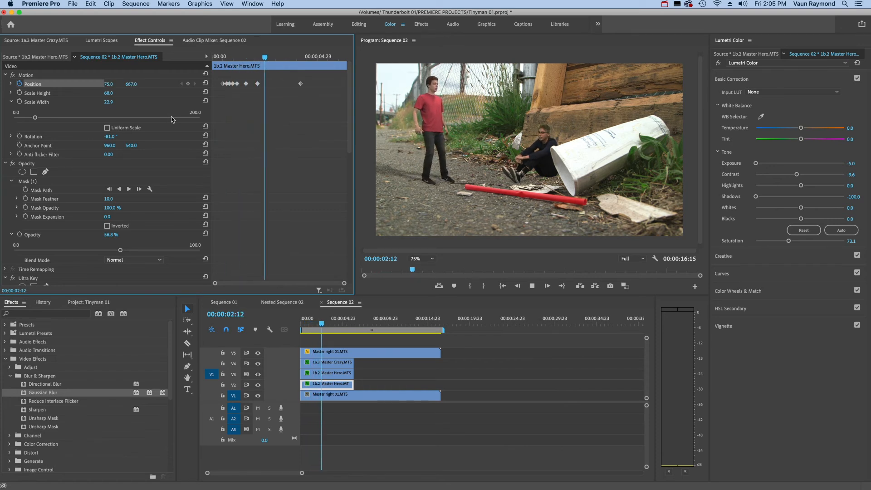
key("space")
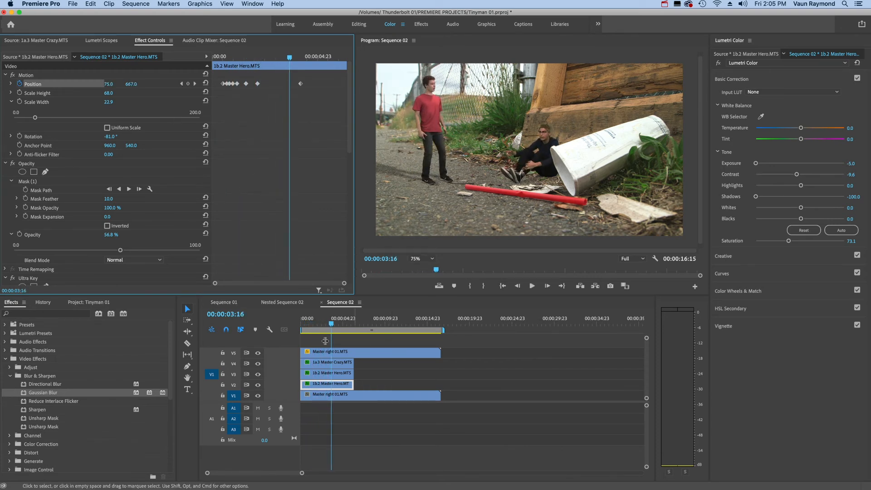
Step: Lower the V2 shadow clip's opacity to 28.1% while viewing the frame at 00:00:01:12
left_click(328, 325)
mouse_move(328, 324)
left_mouse_down()
mouse_move(305, 325)
mouse_move(313, 327)
left_mouse_up()
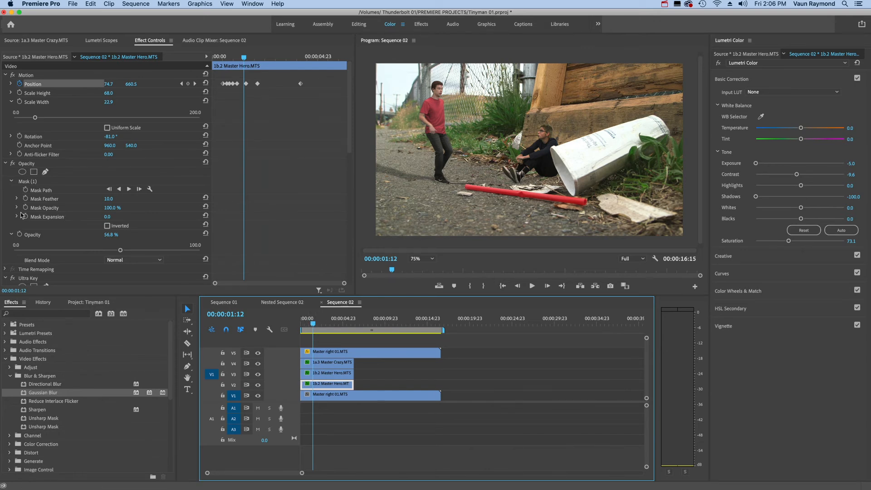
left_click_drag(120, 251, 66, 252)
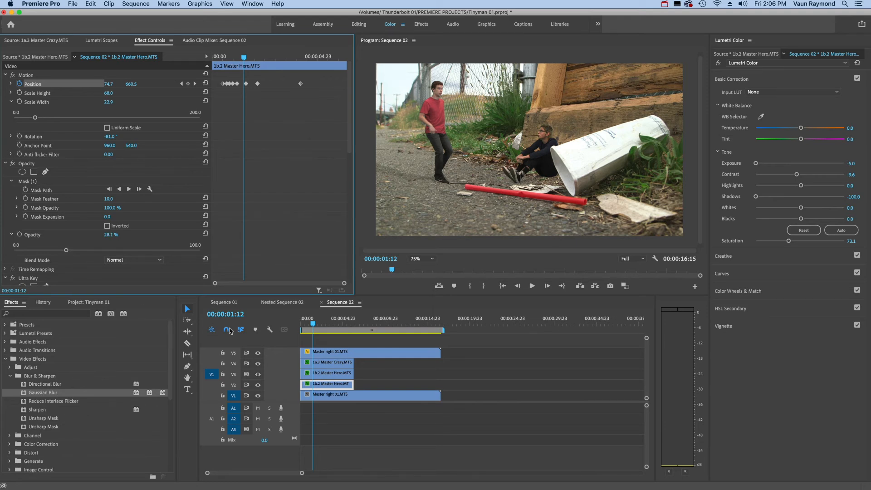
Step: Replay the composite from the start to review the fainter shadow's look and motion
left_click(300, 325)
key("space")
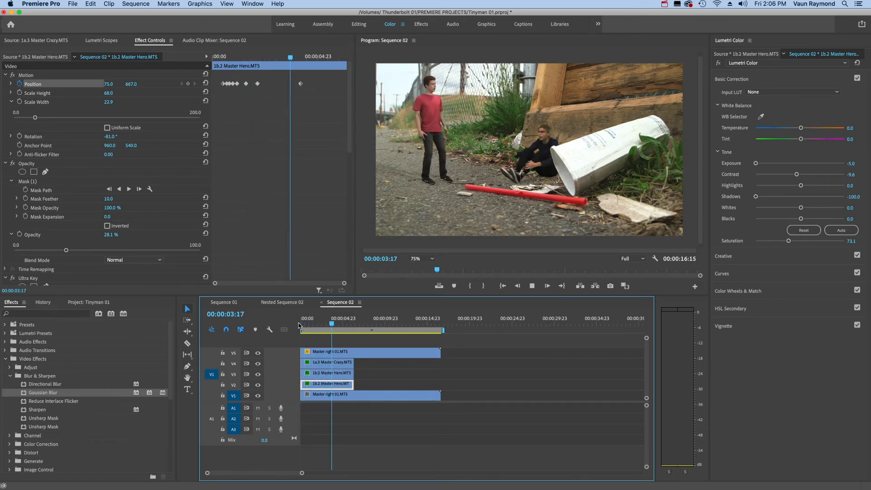
left_click(353, 323)
left_click_drag(352, 323, 279, 323)
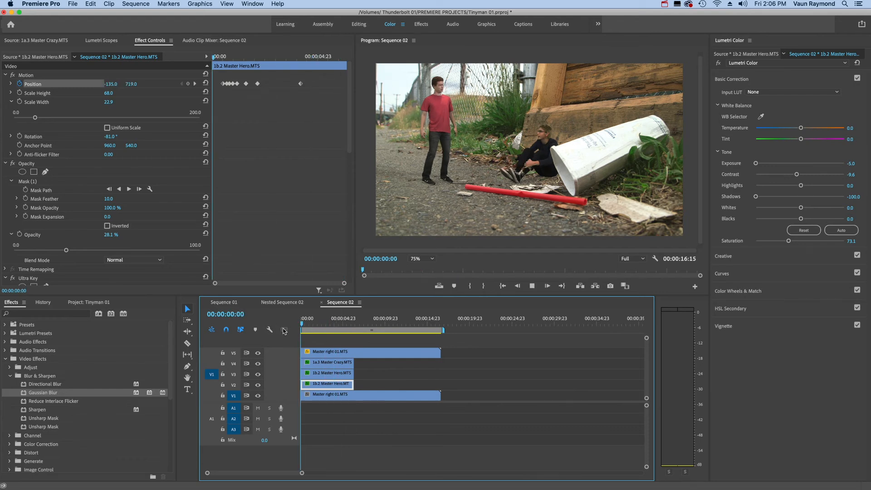
key("space")
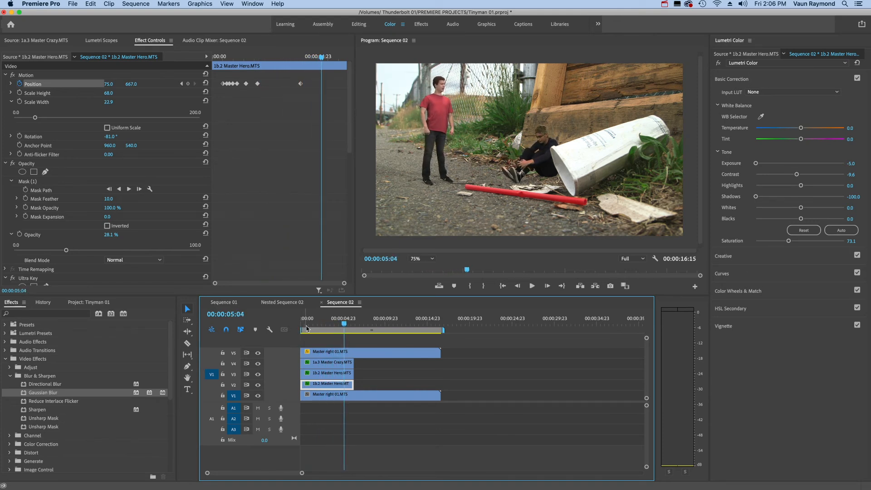
key("space")
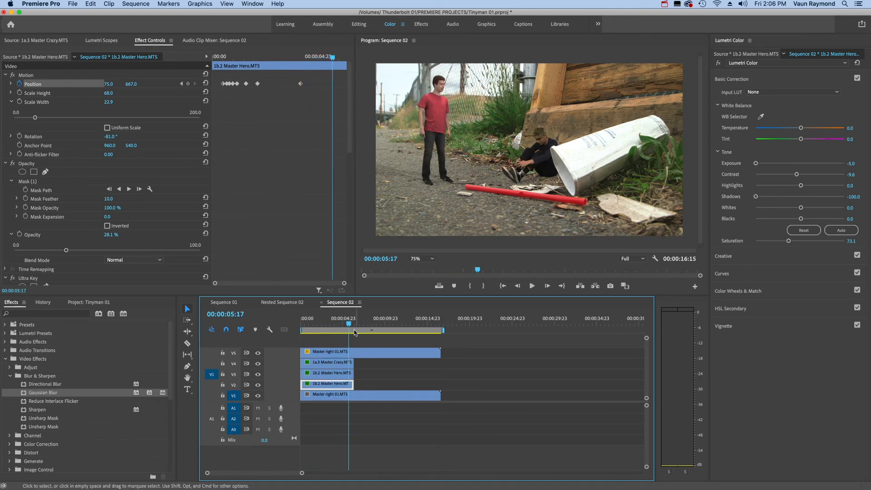
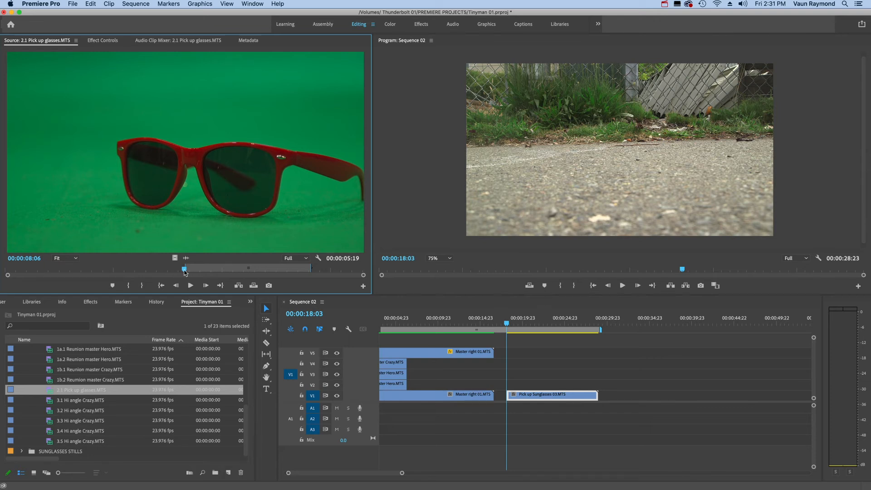
Step: Place the 2.1 Pick up glasses clip on V2 at 00:00:18:03, above the Pick up Sunglasses 03 background
left_click_drag(184, 271, 236, 272)
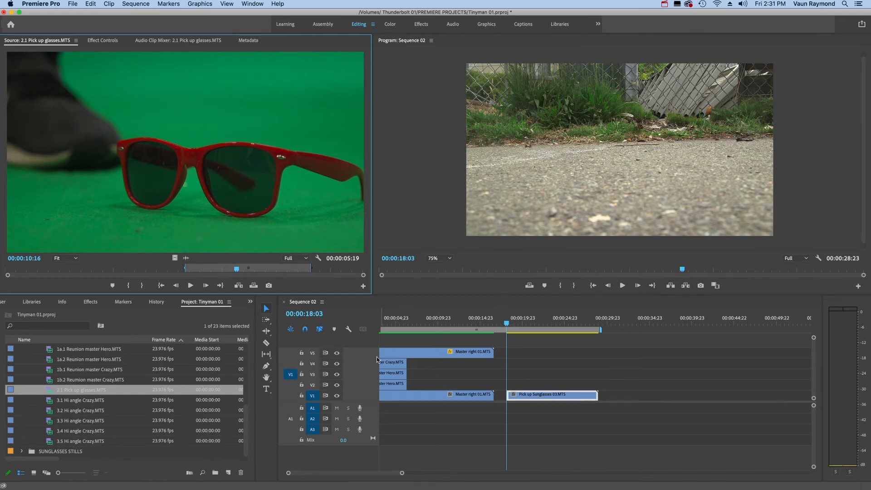
left_click(291, 385)
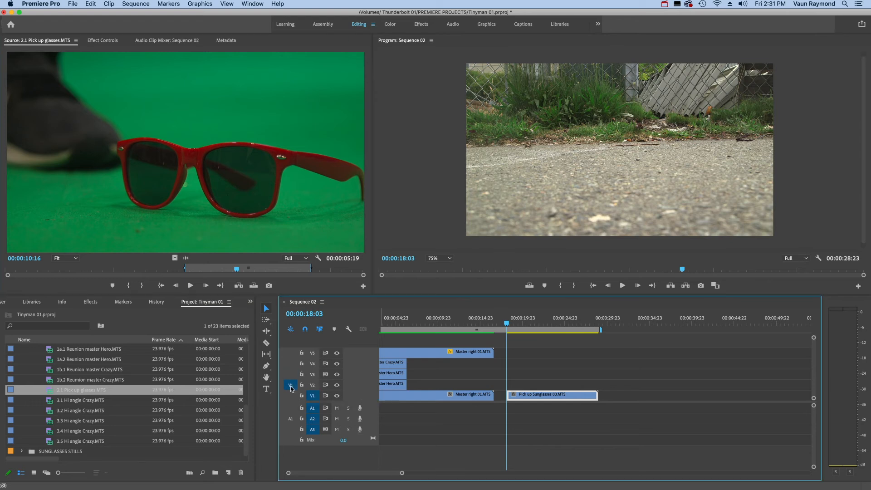
left_click(529, 285)
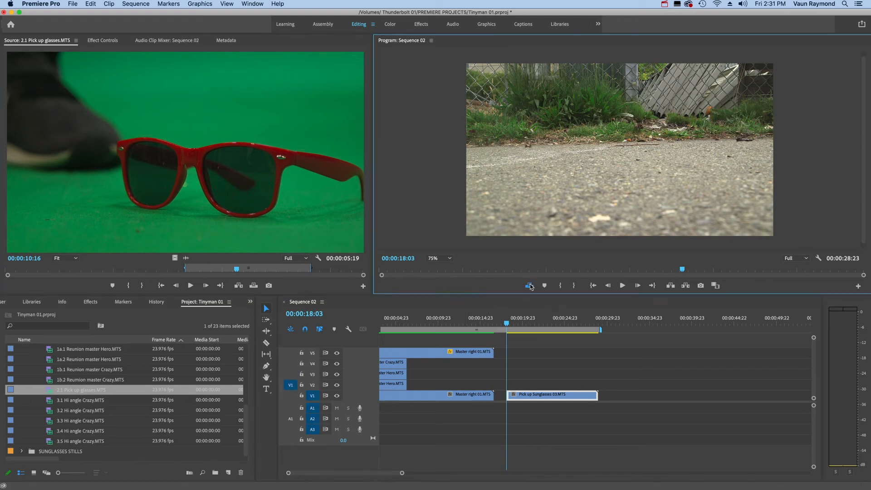
left_click_drag(523, 324, 511, 324)
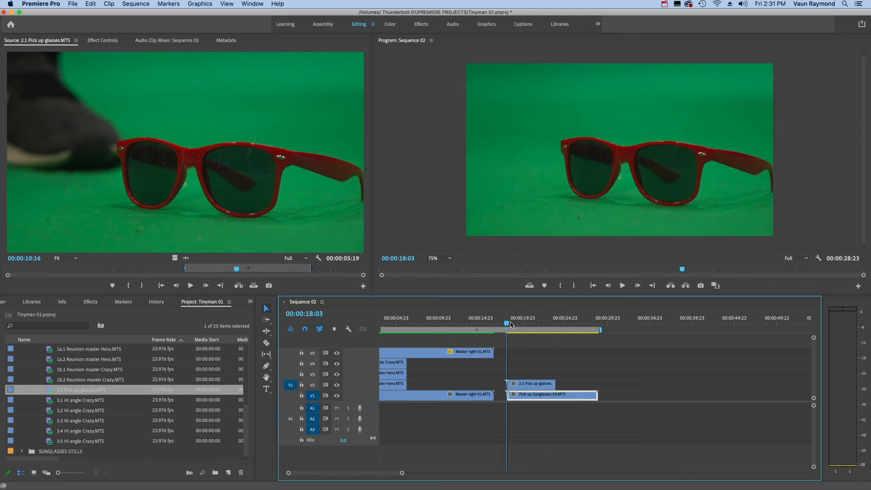
Step: Apply the Ultra Key effect from the Keying video effects to the 2.1 Pick up glasses clip on V2
left_click(539, 385)
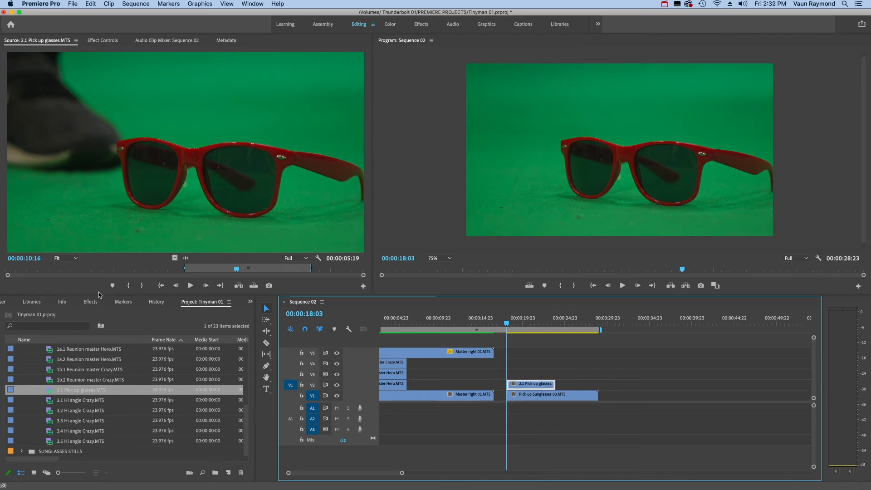
left_click(92, 303)
mouse_move(3, 356)
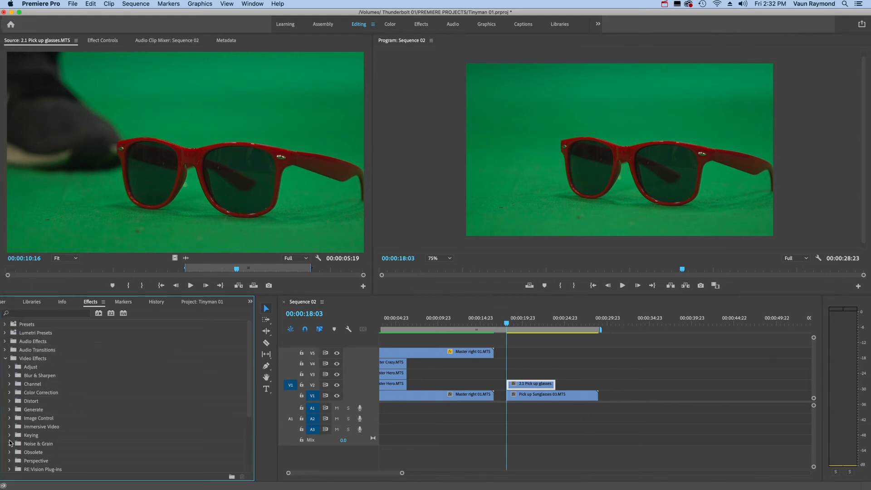
left_click(10, 435)
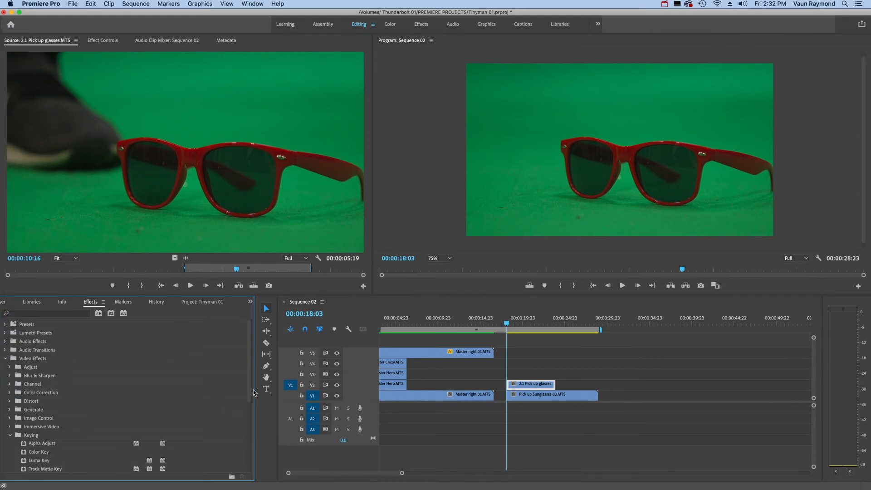
scroll(252, 392, "down", 5)
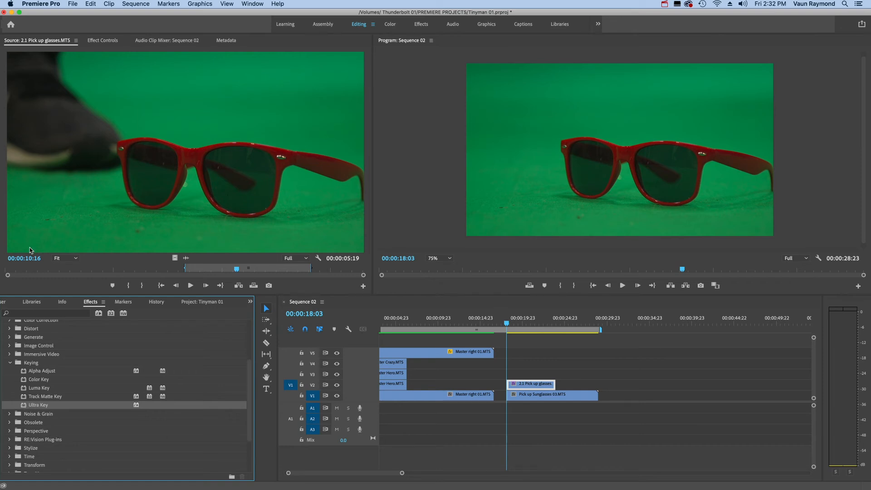
Step: Sample the green backdrop beneath the sunglasses as the Ultra Key's key color
left_click(103, 40)
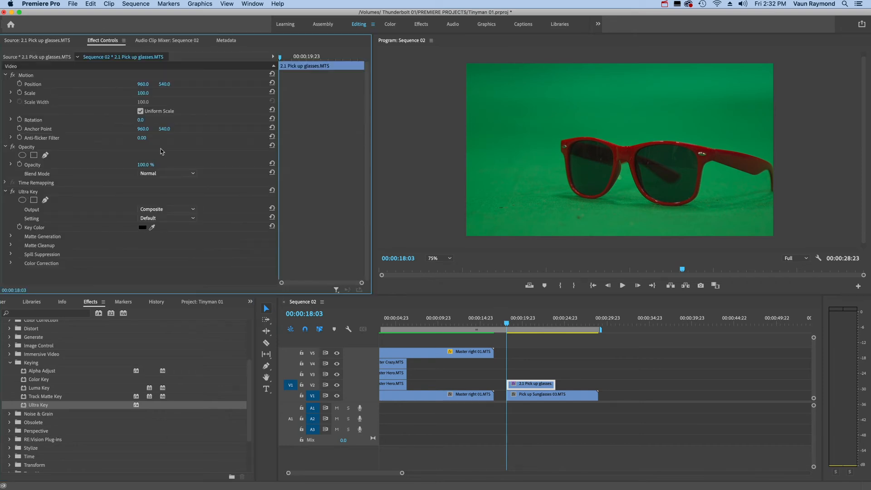
left_click(153, 229)
left_click(624, 195)
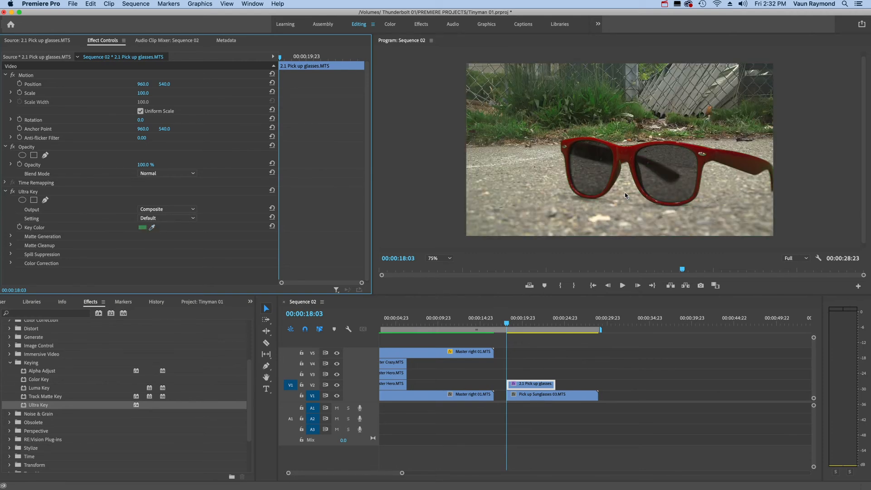
Step: Change the Ultra Key setting to Aggressive while viewing the frame at 00:00:19:14, where the shoe is in shot
left_click(507, 324)
left_click_drag(520, 324, 521, 326)
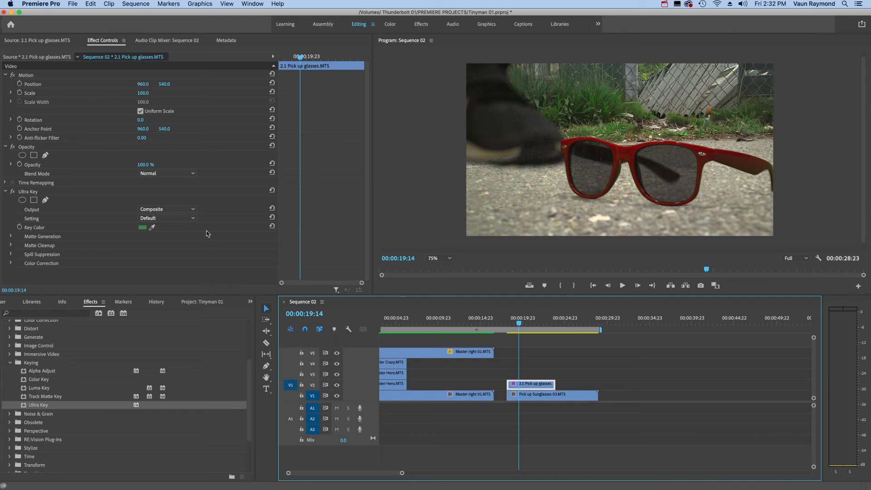
left_click(193, 219)
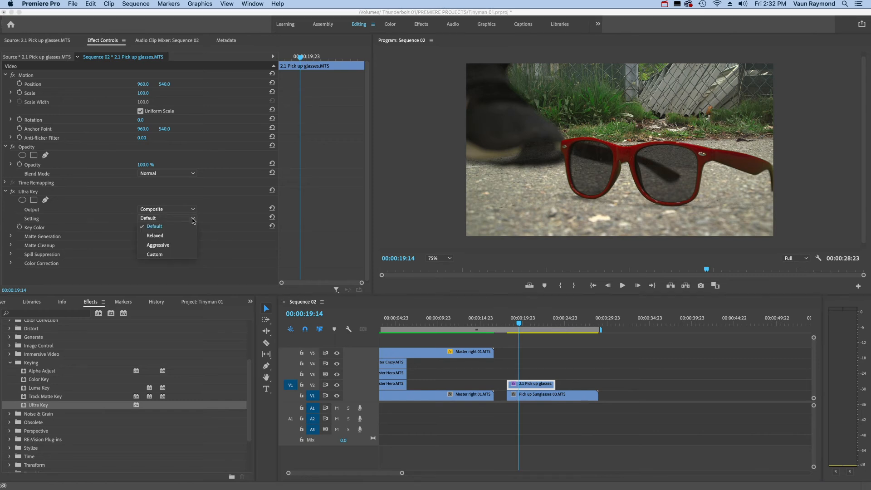
left_click(173, 246)
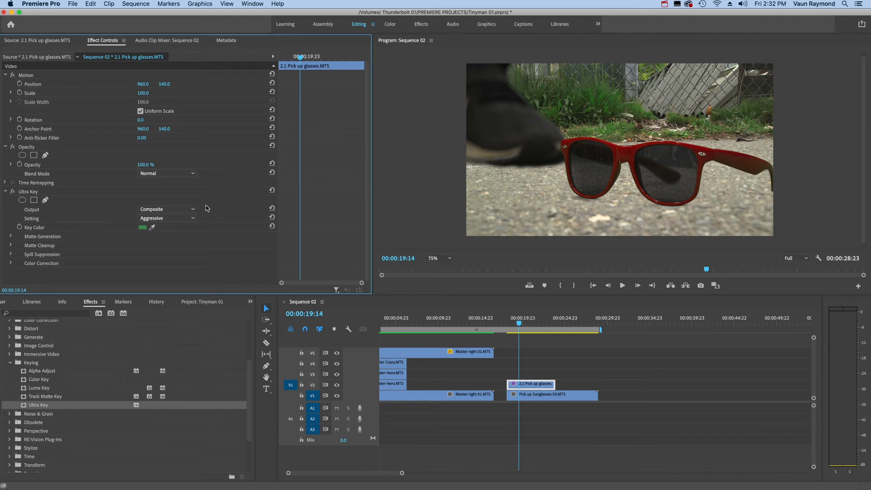
Step: Show the Ultra Key output as Alpha Channel and lower the matte generation Pedestal to 32.6
left_click(192, 209)
left_click(177, 227)
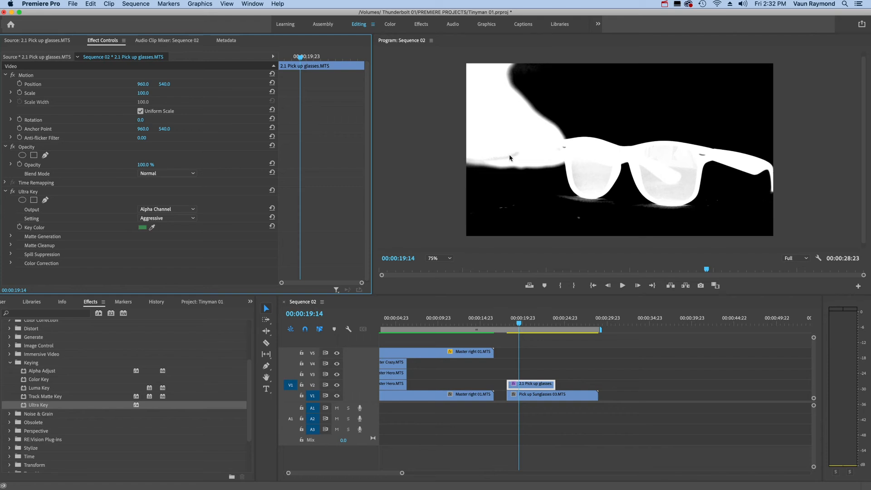
left_click(12, 238)
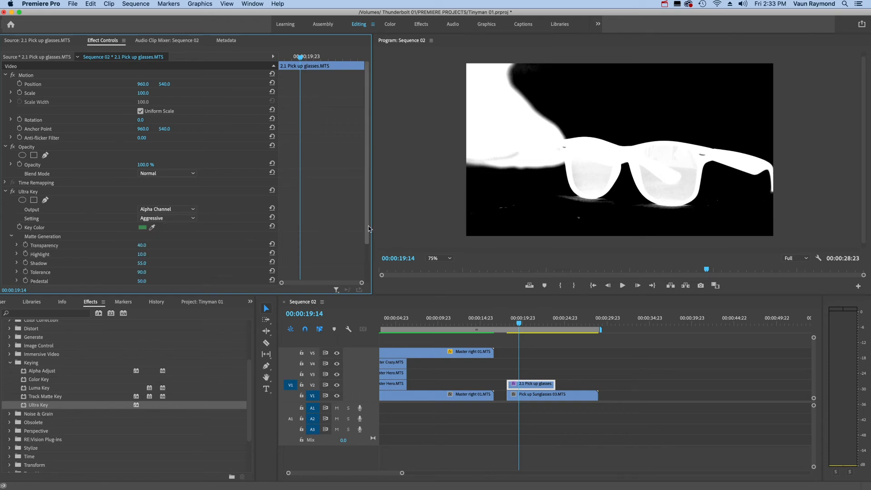
scroll(366, 271, "down", 3)
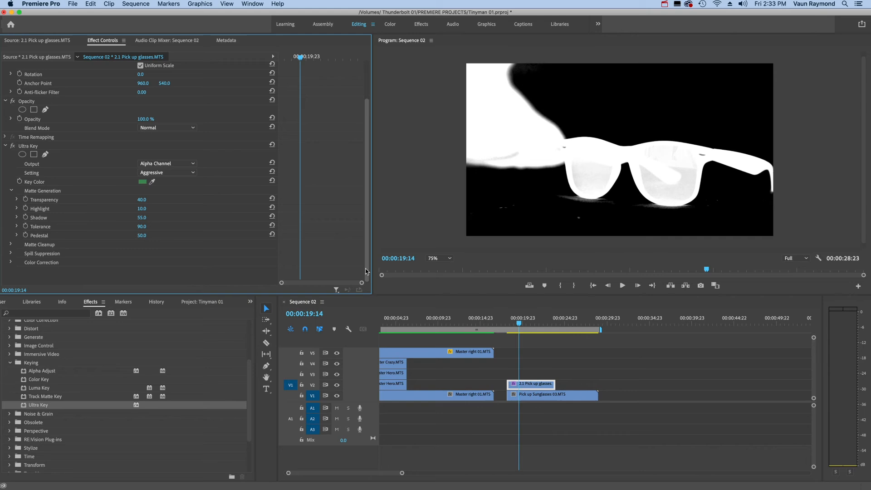
left_click(17, 236)
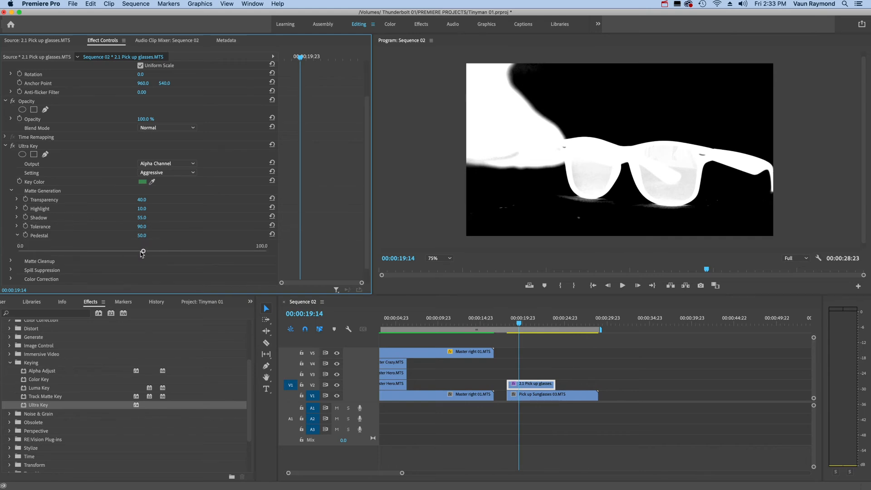
left_click_drag(143, 252, 42, 250)
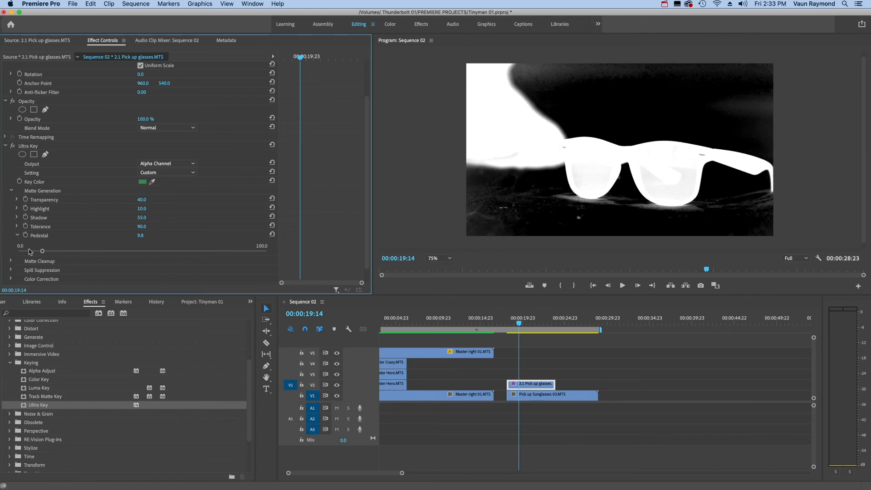
left_click_drag(43, 251, 95, 253)
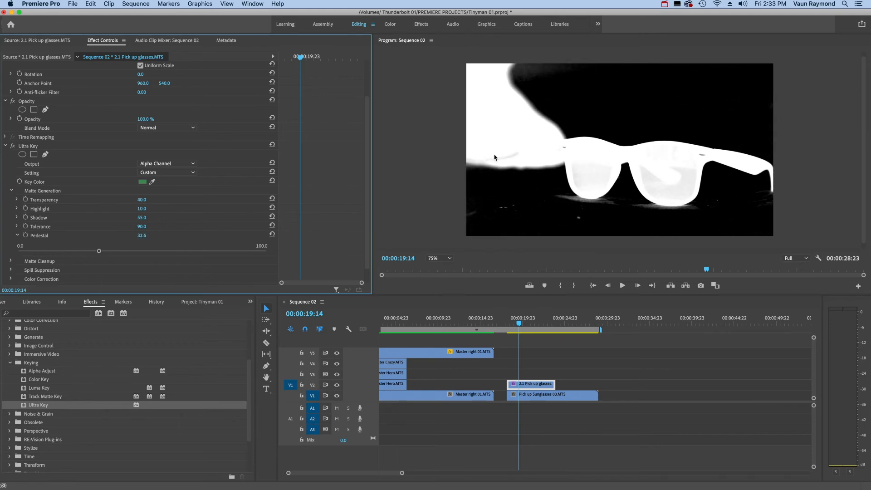
Step: Raise the Ultra Key's matte Shadow to 62.3 and return the output to Composite
left_click(17, 218)
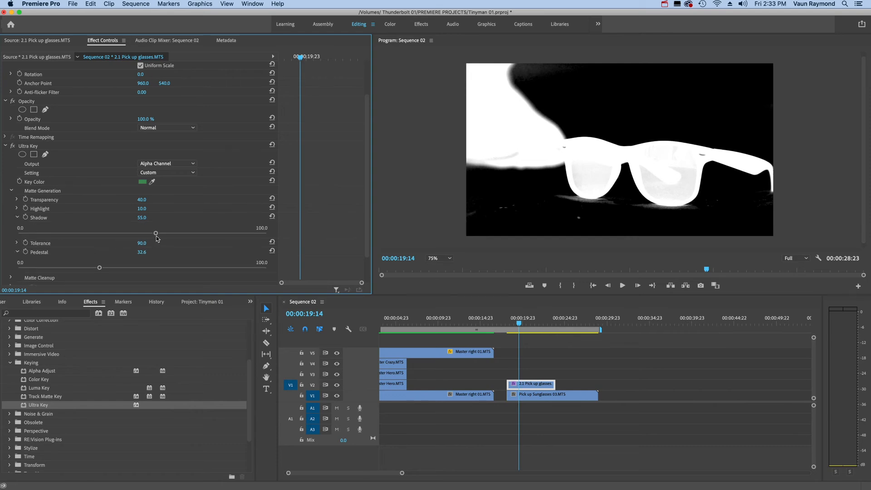
mouse_move(155, 233)
left_mouse_down()
mouse_move(141, 234)
mouse_move(183, 235)
mouse_move(165, 235)
mouse_move(172, 235)
left_mouse_up()
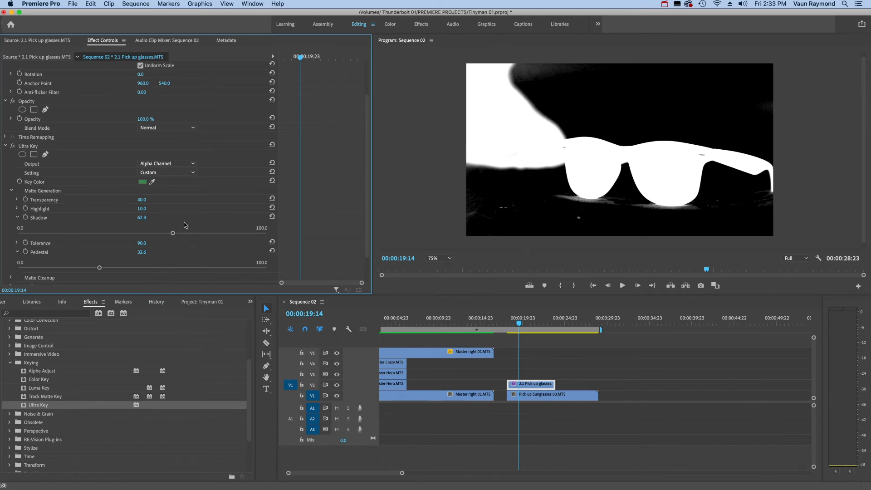
left_click(193, 164)
left_click(176, 172)
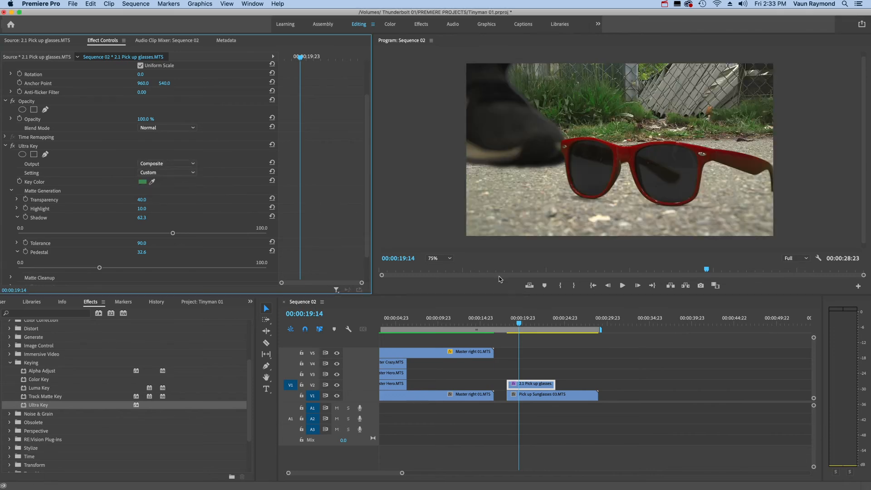
Step: Play back the keyed sunglasses shot and examine the composite at 00:00:20:12
left_click(507, 324)
key("space")
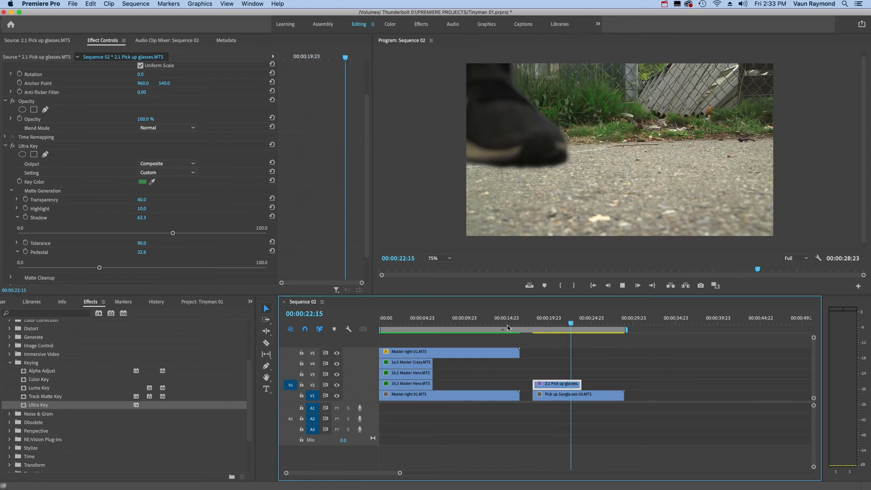
key("space")
left_click_drag(524, 325, 554, 323)
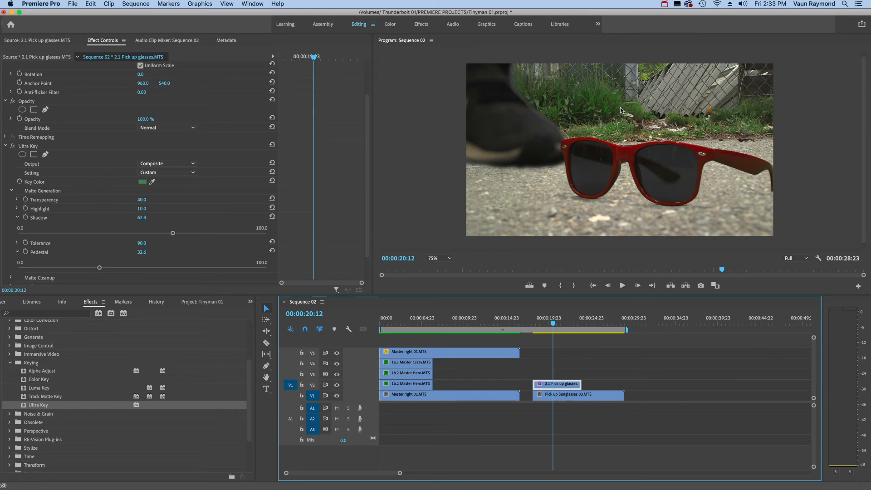
key("cmd+s")
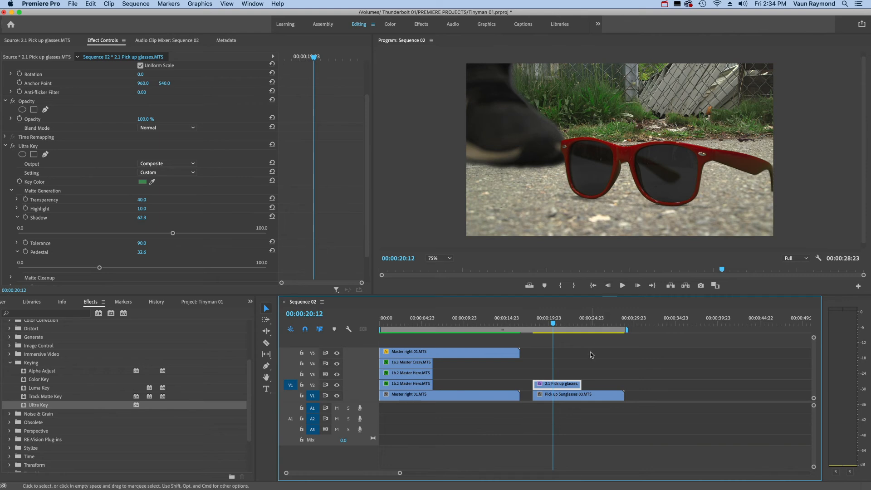
Step: Move the 2.1 Pick up glasses clip up to V3 and duplicate the Pick up Sunglasses 03 background from V1 onto V2
left_click(573, 395)
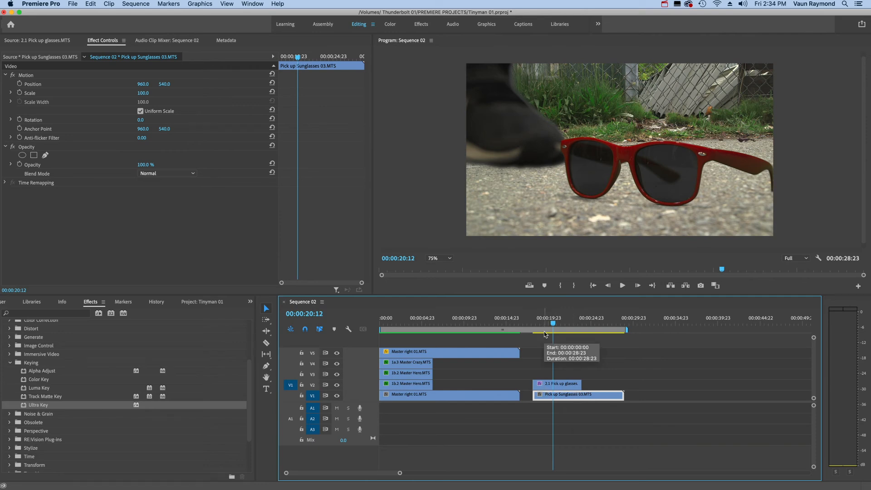
left_click_drag(548, 386, 547, 376)
left_click(547, 397)
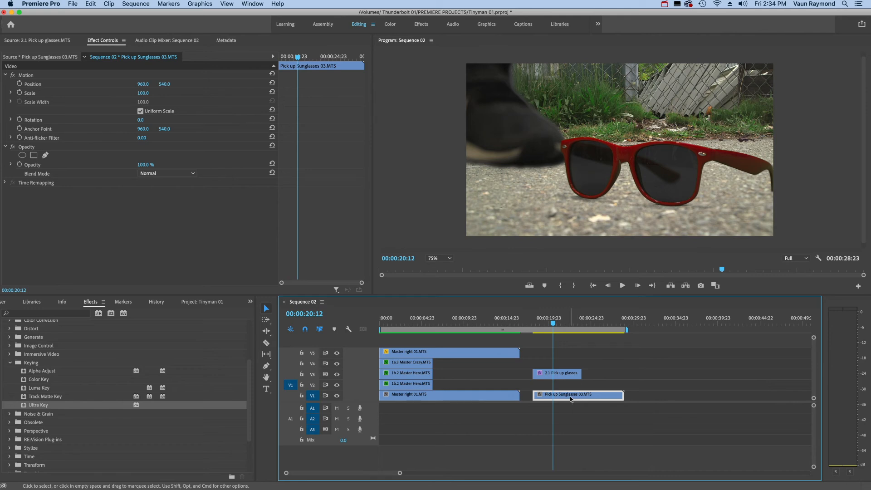
left_click_drag(570, 399, 571, 389)
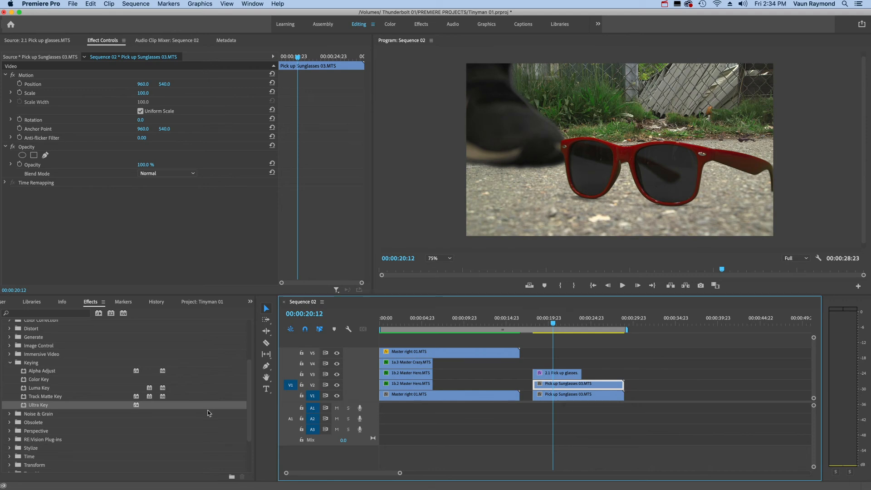
Step: Apply the Gaussian Blur effect from the Blur & Sharpen video effects to the background copy on V2
left_click(10, 363)
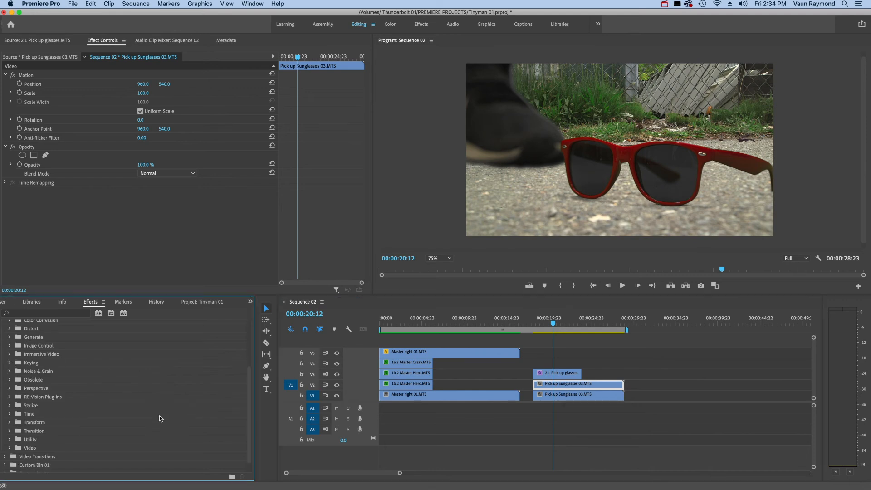
left_click_drag(254, 433, 255, 376)
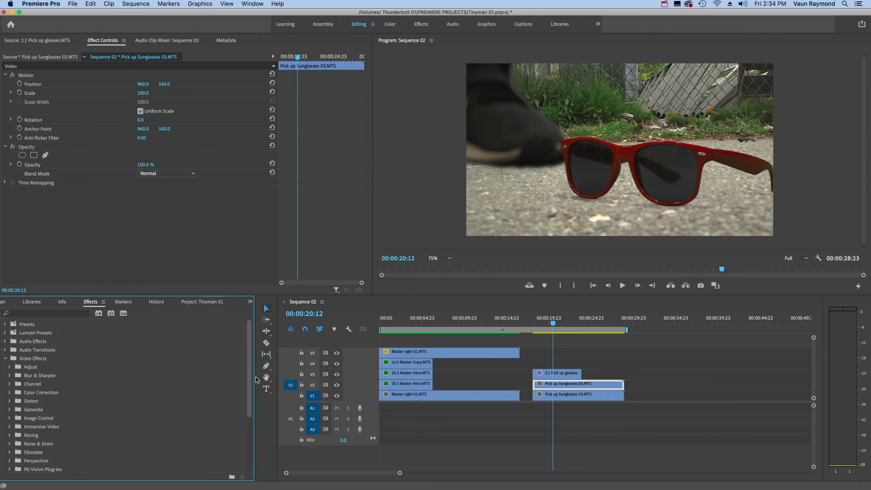
left_click(10, 376)
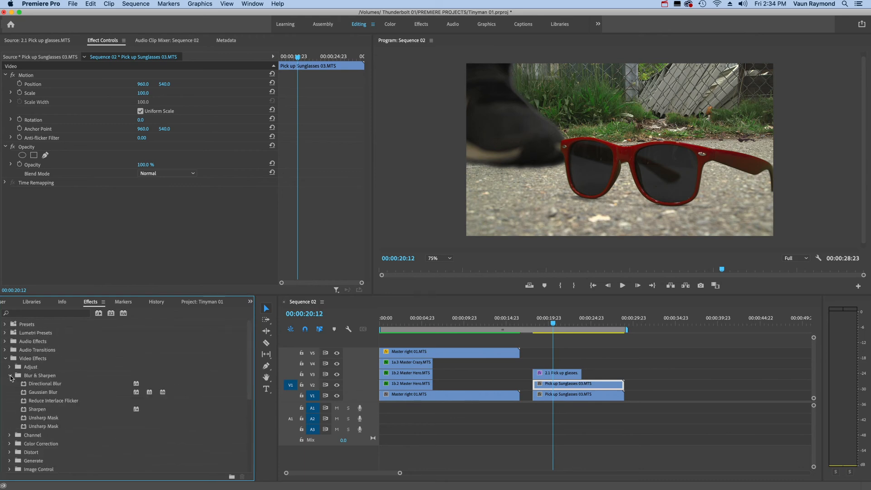
double_click(23, 393)
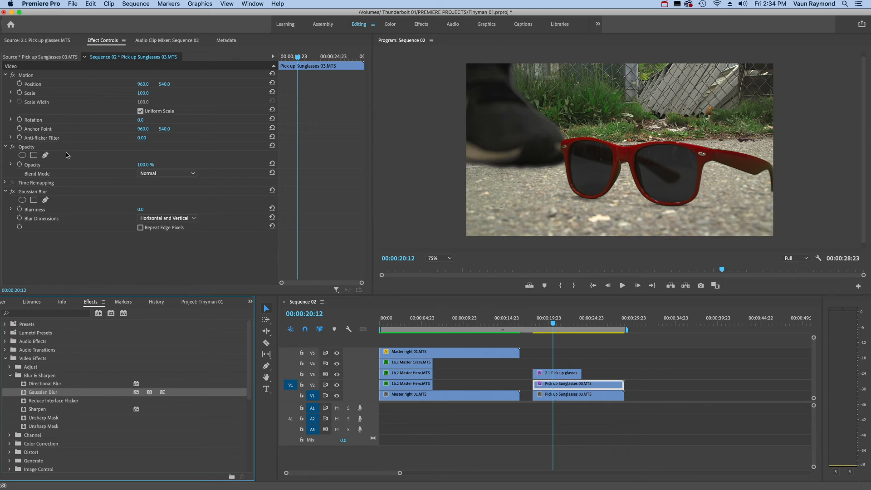
Step: Set the Gaussian Blur's Blurriness to 22.3 on the V2 background copy
left_click(11, 210)
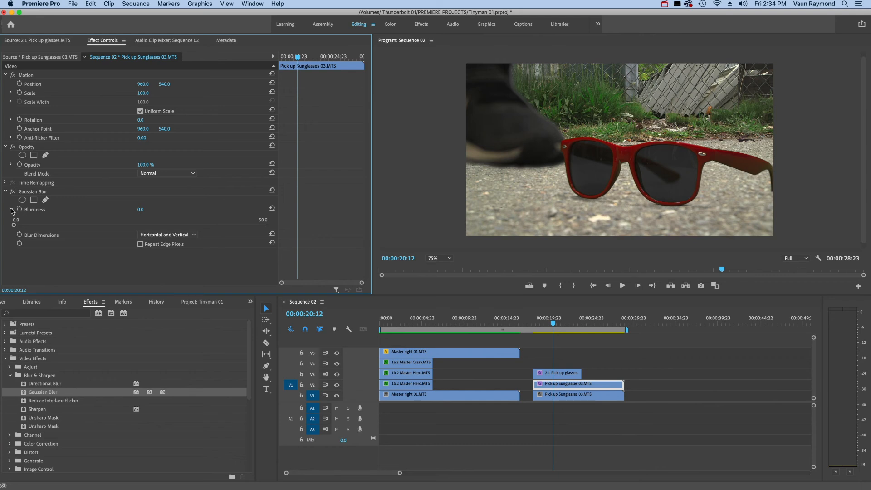
left_click_drag(17, 226, 101, 226)
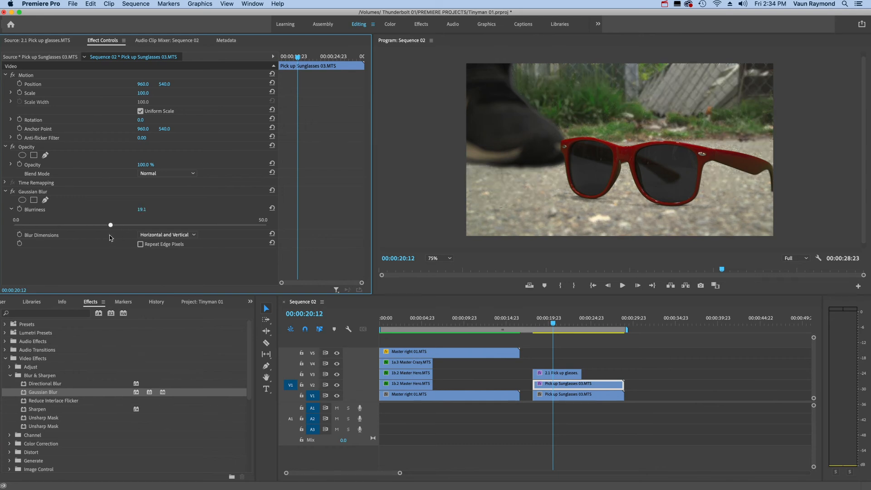
left_click_drag(95, 236, 100, 235)
left_click_drag(92, 236, 126, 241)
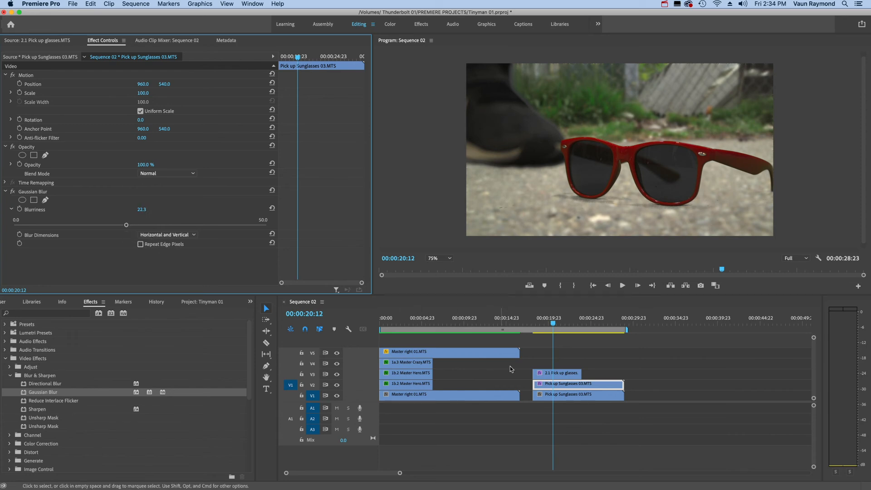
Step: Play the sunglasses shot from near its start to review the blurred background
left_click(536, 324)
key("space")
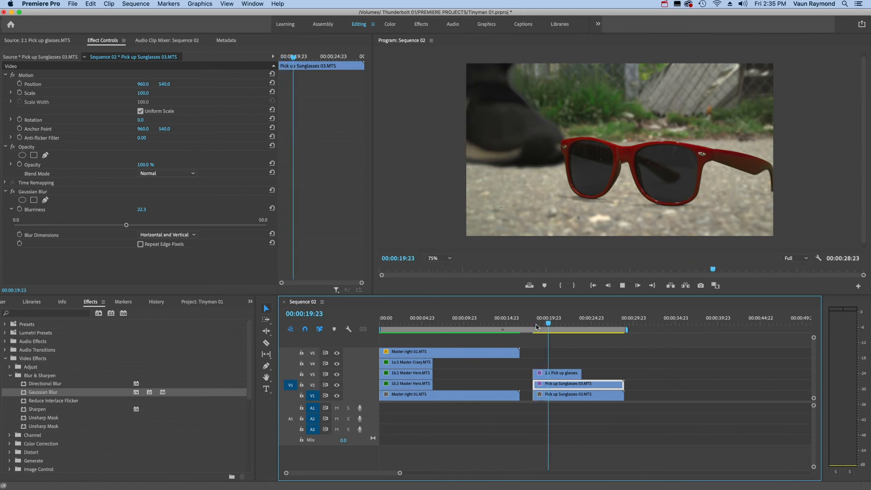
key("space")
Step: Apply the Crop effect from the Transform video effects to the V2 background copy while viewing the frame at 00:00:20:15
left_click(554, 324)
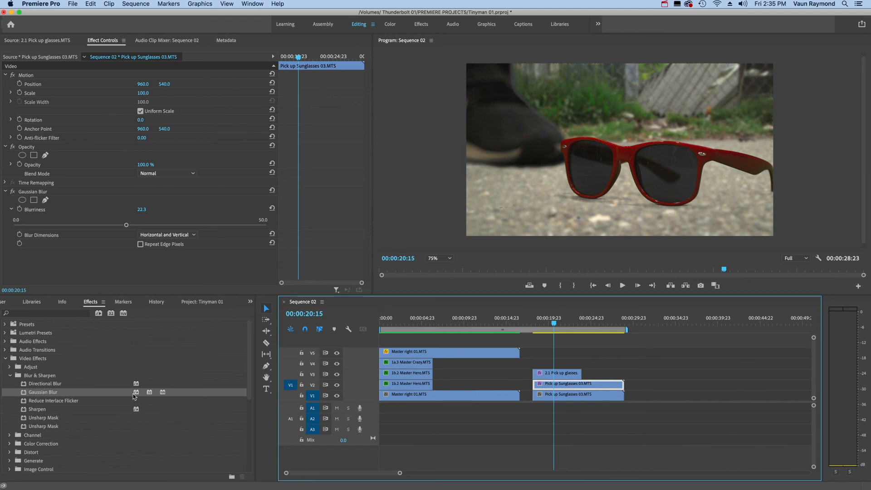
mouse_move(4, 369)
left_click(9, 375)
scroll(249, 400, "down", 5)
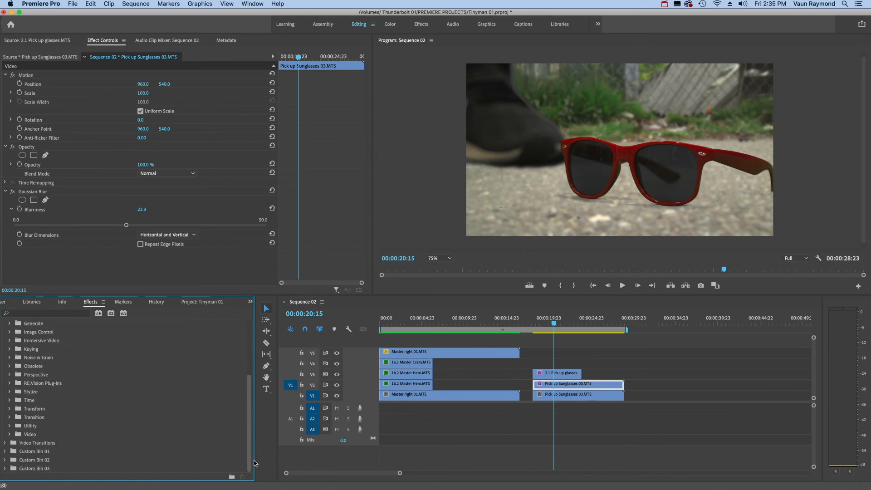
left_click(9, 409)
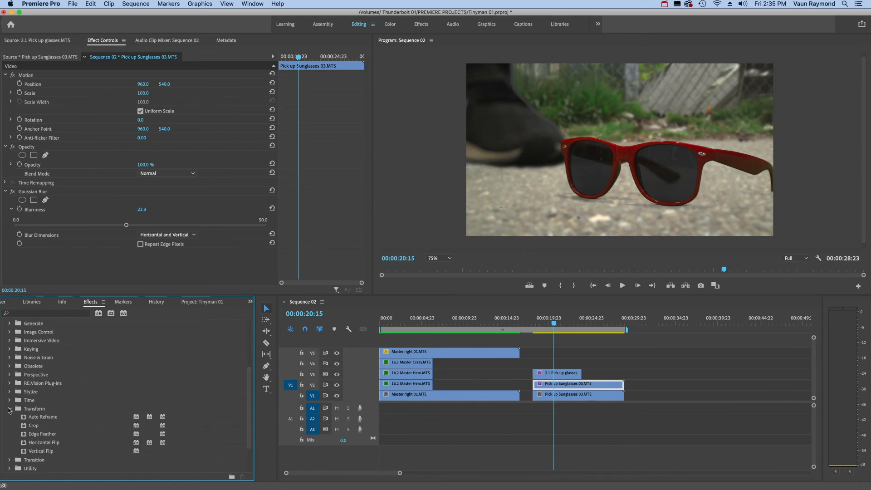
double_click(24, 426)
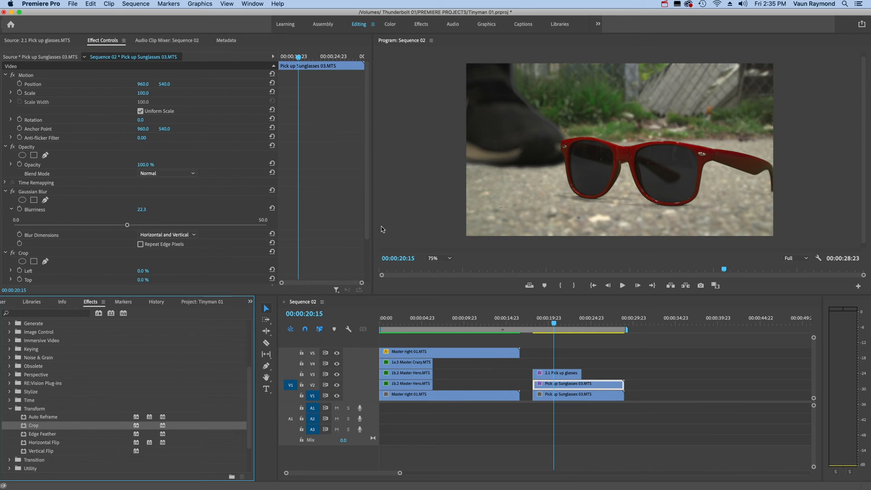
Step: Crop 34% off the bottom of the blurred V2 background copy and set its Edge Feather to 50
left_click_drag(369, 231, 363, 282)
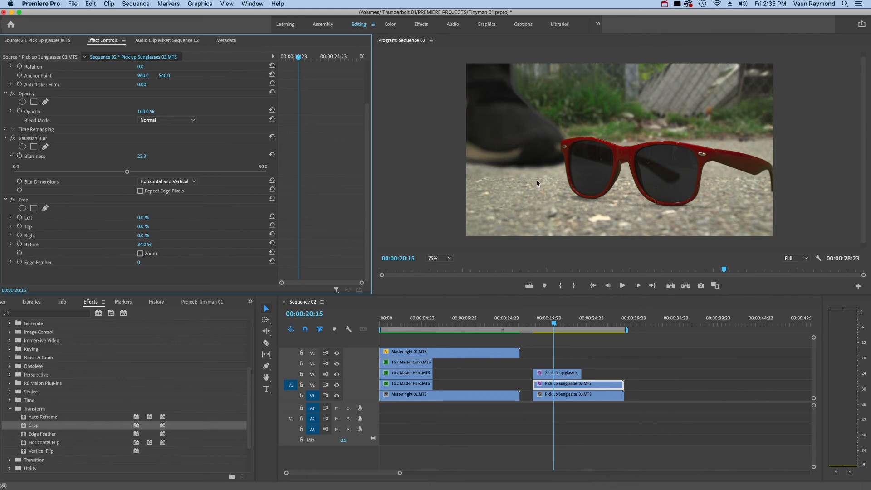
left_click(11, 262)
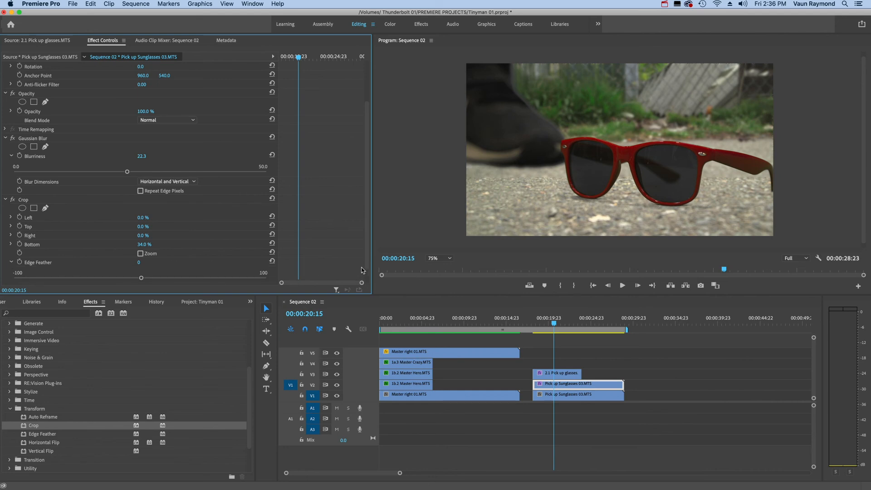
scroll(363, 289, "down", 1)
left_click_drag(141, 263, 203, 276)
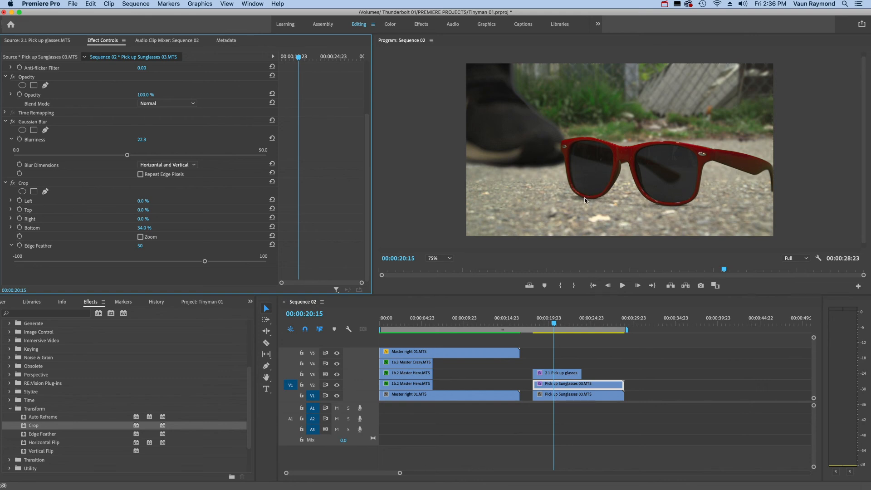
Step: Play the sunglasses shot from 00:00:18:03 to check the background, and move the 2.1 Pick up glasses clip up to track V4
left_click(534, 324)
key("space")
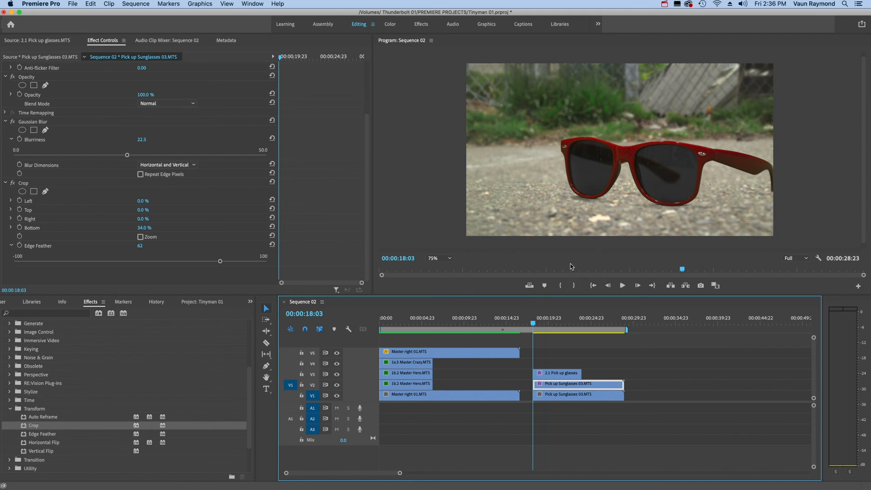
left_click(551, 374)
left_click_drag(551, 373, 553, 367)
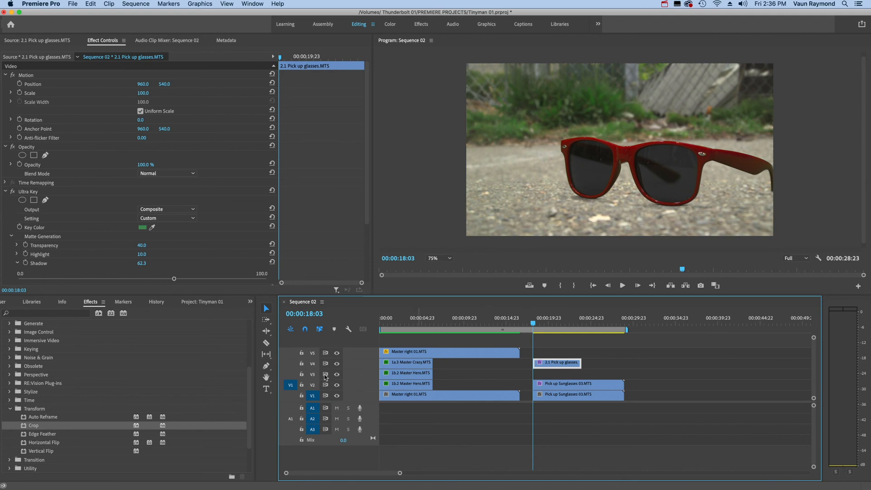
Step: Place 1a.3 Master Crazy.MTS from the STUDIO bin's Scene 4 (Crazy) folder on track V3 at 00:00:18:03, beneath the sunglasses clip
left_click(191, 303)
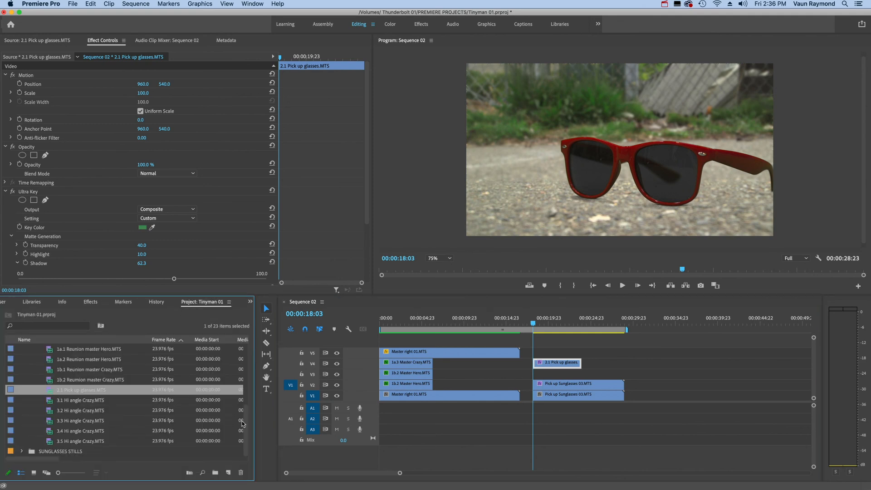
left_click_drag(246, 428, 252, 339)
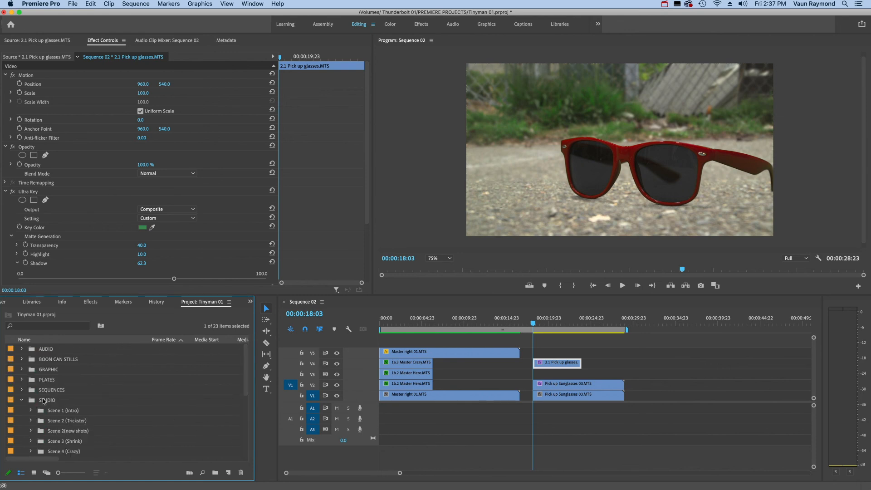
left_click(22, 400)
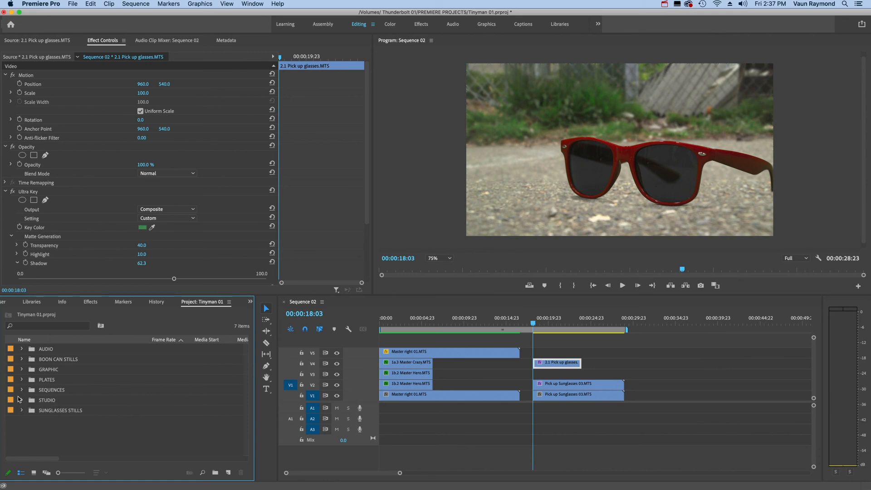
double_click(50, 400)
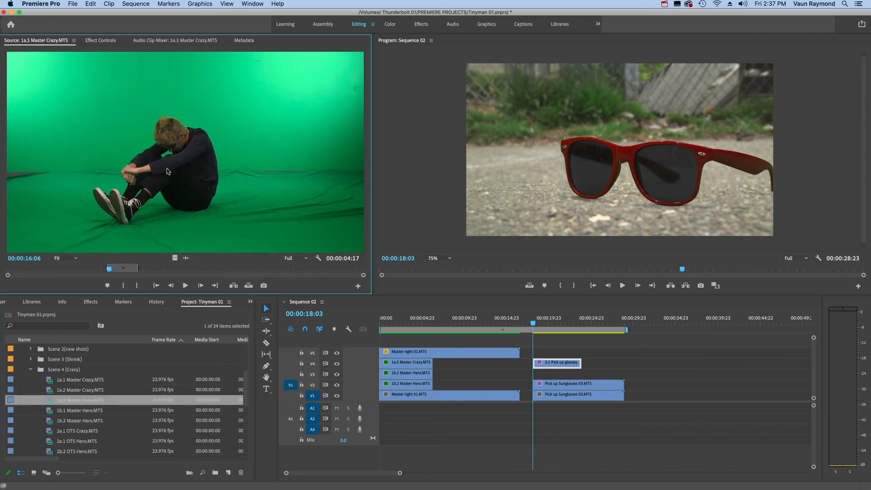
left_click(291, 374)
left_click(530, 286)
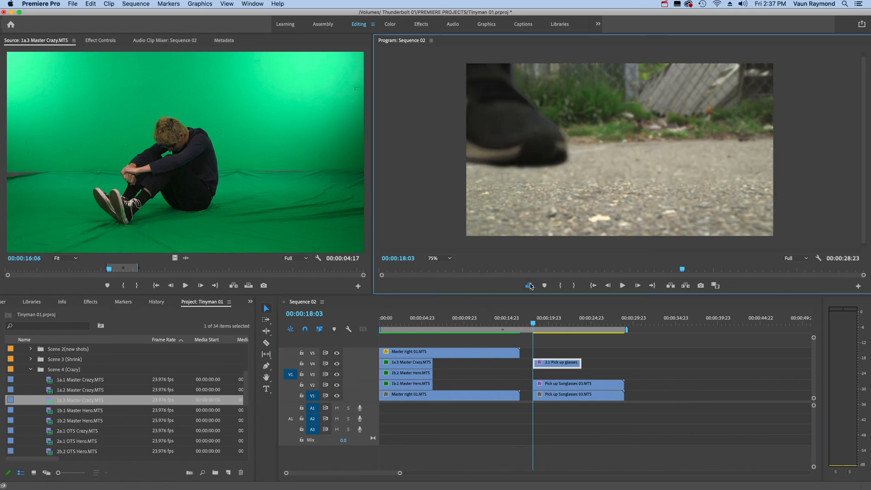
Step: Apply the Ultra Key effect to the 1a.3 Master Crazy clip on V3 and show its effect settings at frame 00:00:20:17
left_click(562, 321)
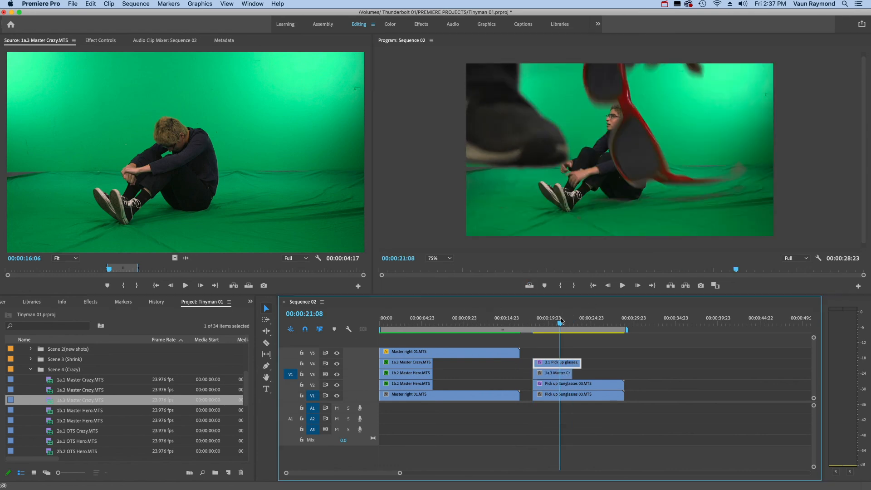
left_click_drag(561, 321, 554, 320)
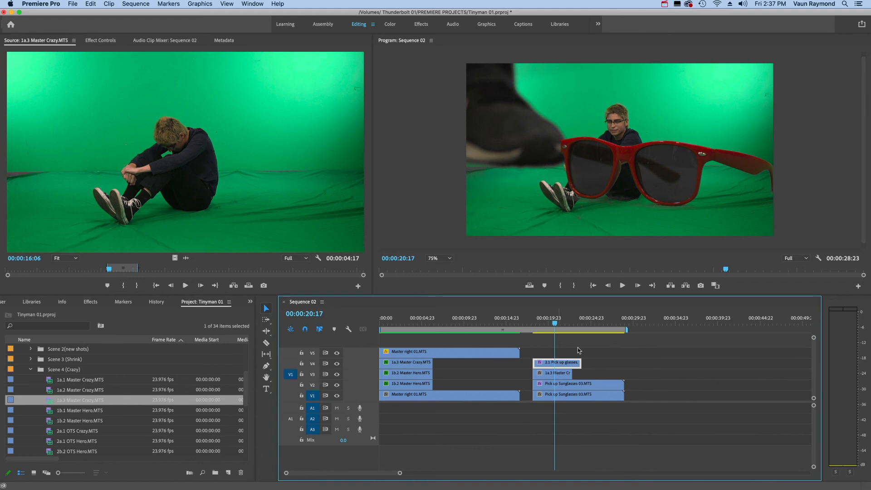
left_click(560, 375)
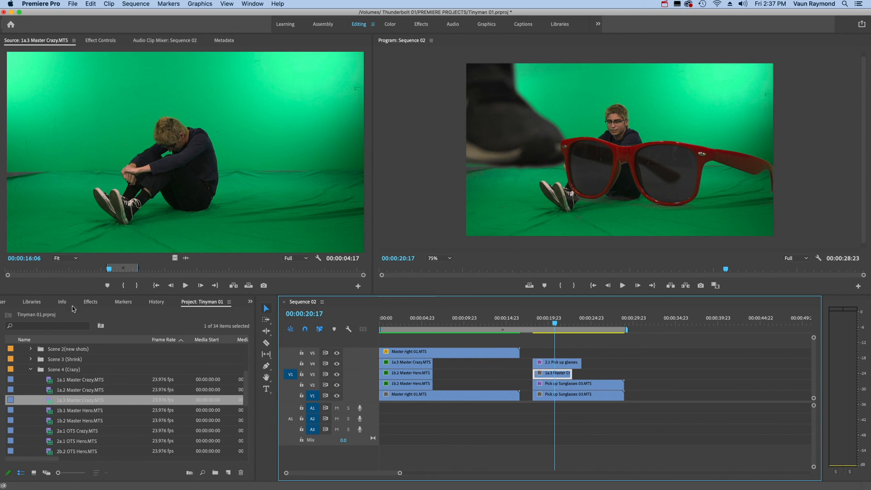
left_click(88, 301)
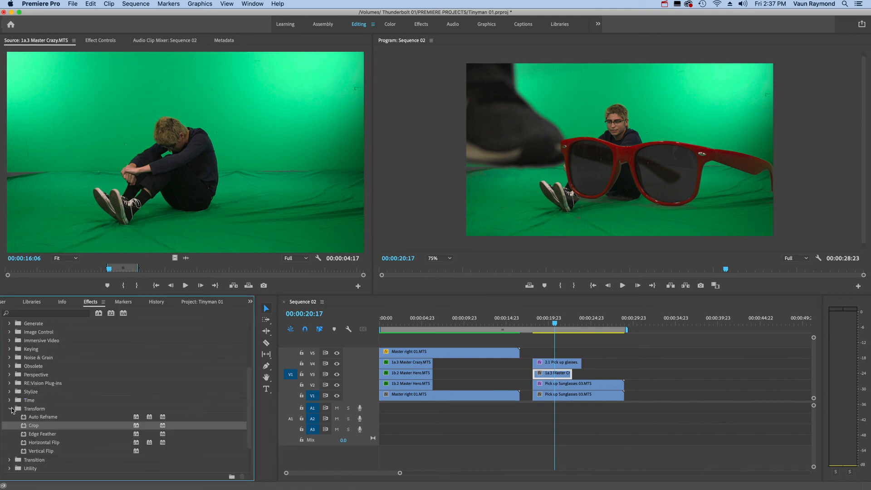
left_click(10, 408)
left_click(11, 349)
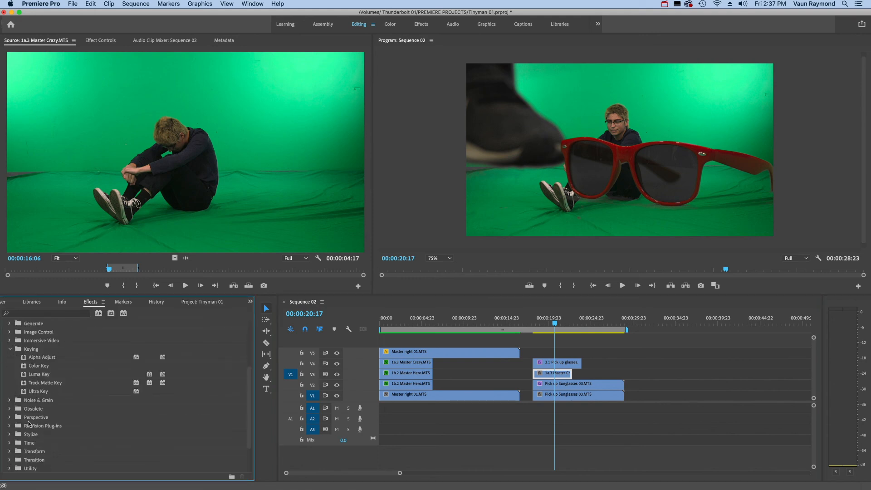
left_click(25, 393)
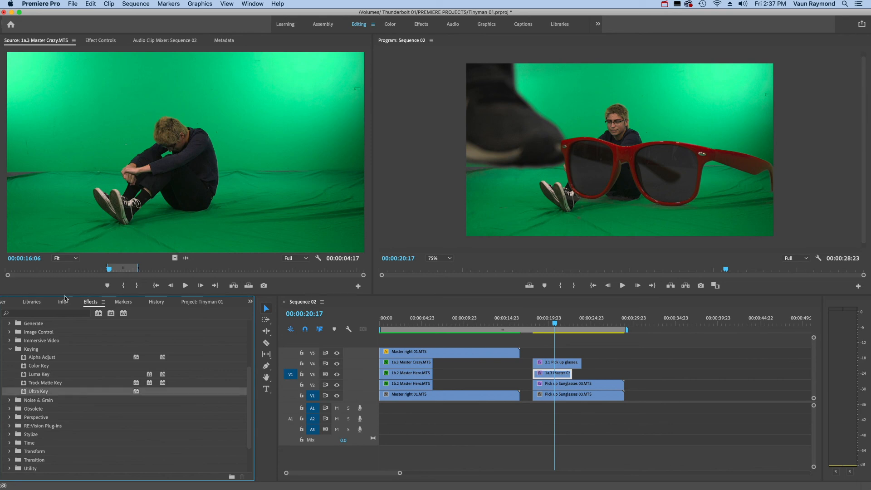
left_click(106, 44)
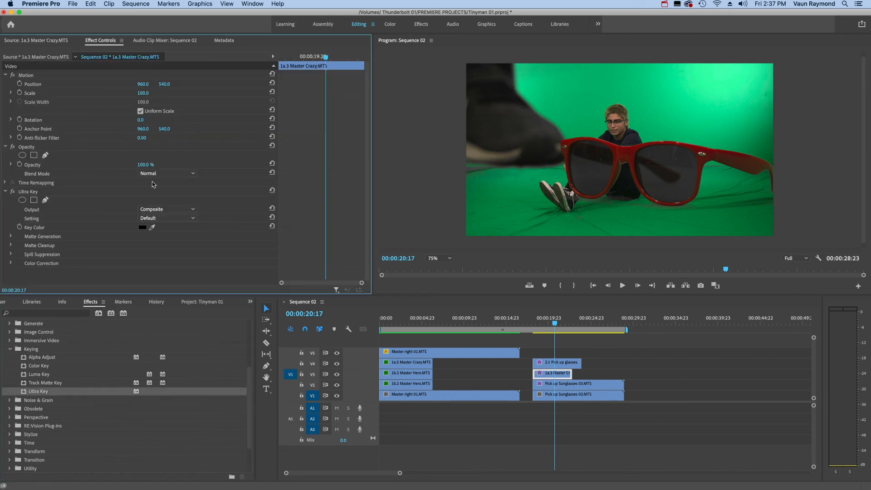
Step: Sample the green screen beside the seated actor as the Ultra Key color and set the key's Setting to Aggressive
left_click(152, 227)
left_click(560, 179)
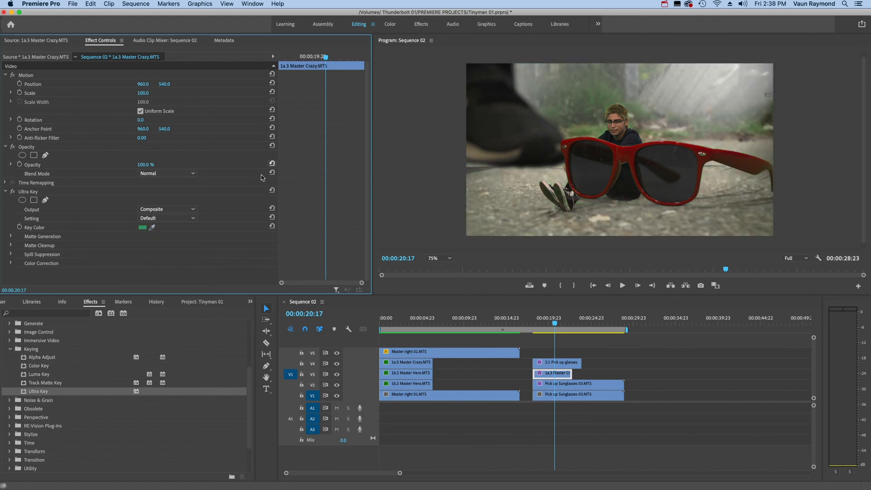
left_click(192, 220)
left_click(183, 244)
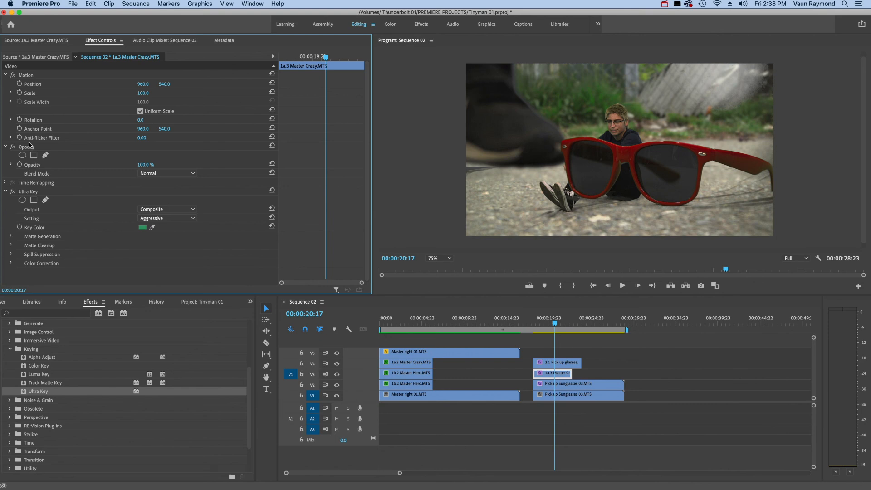
Step: Draw a closed seven-point opacity mask around the seated actor on the 1a.3 Master Crazy clip
left_click(45, 156)
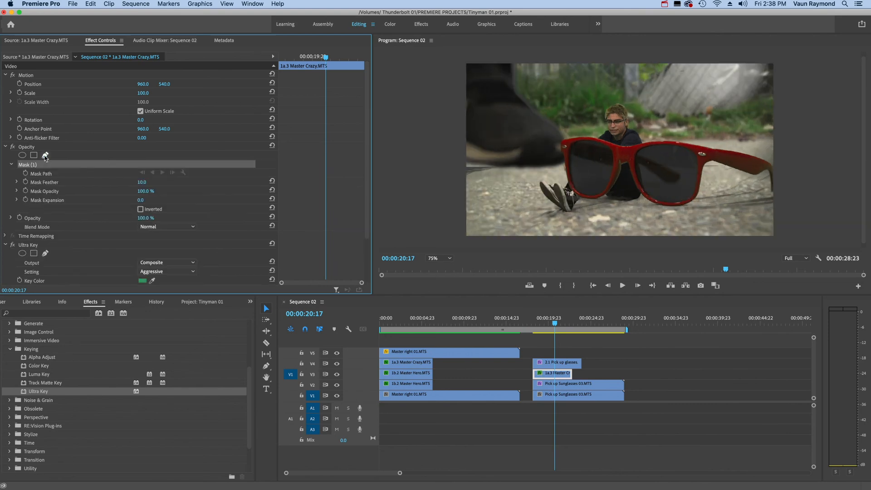
left_click(615, 89)
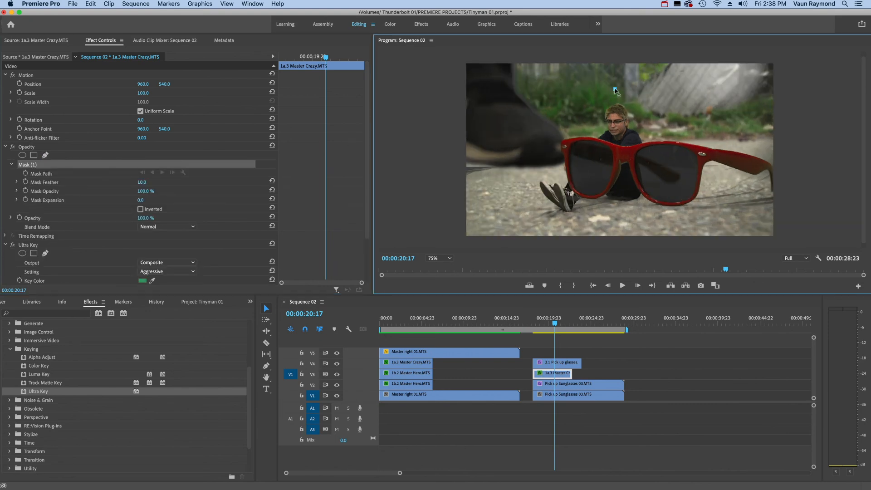
left_click(575, 117)
left_click(516, 184)
left_click(652, 216)
left_click(662, 156)
left_click(650, 111)
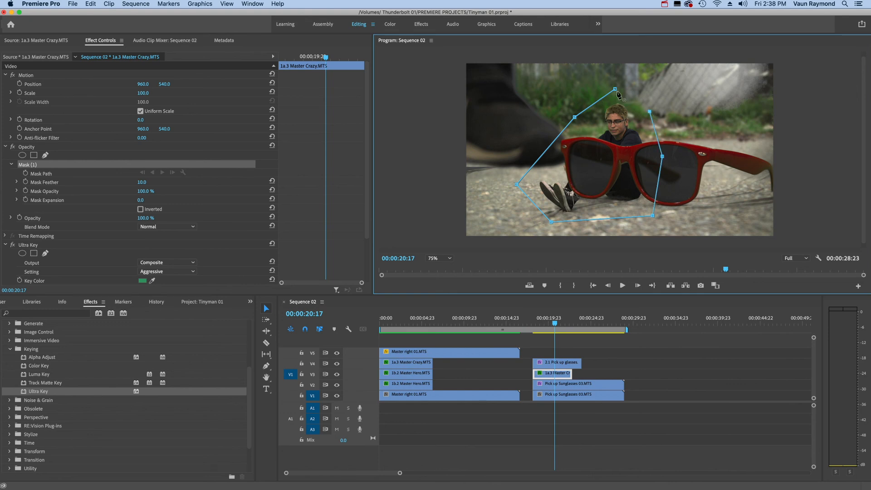
left_click(615, 90)
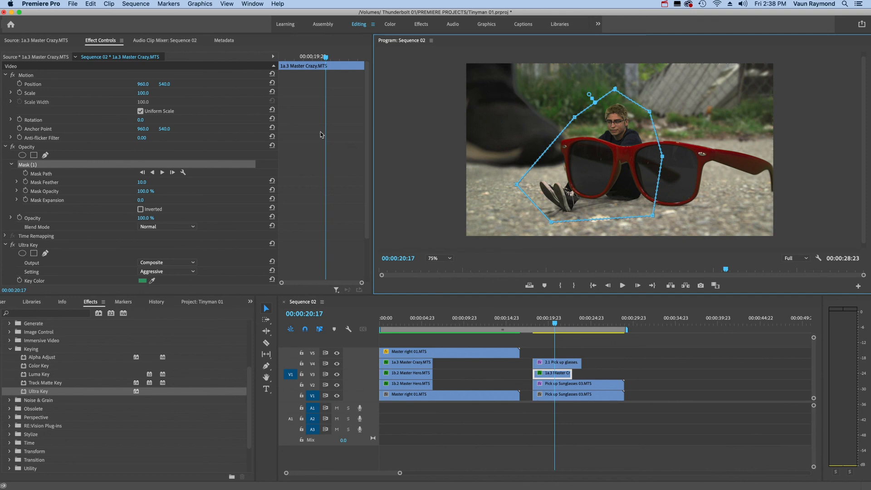
Step: Scale the actor clip to 51, set its vertical Position to 661, and shift it sideways behind the sunglasses lens nearest the temple arm
left_click_drag(143, 93, 297, 84)
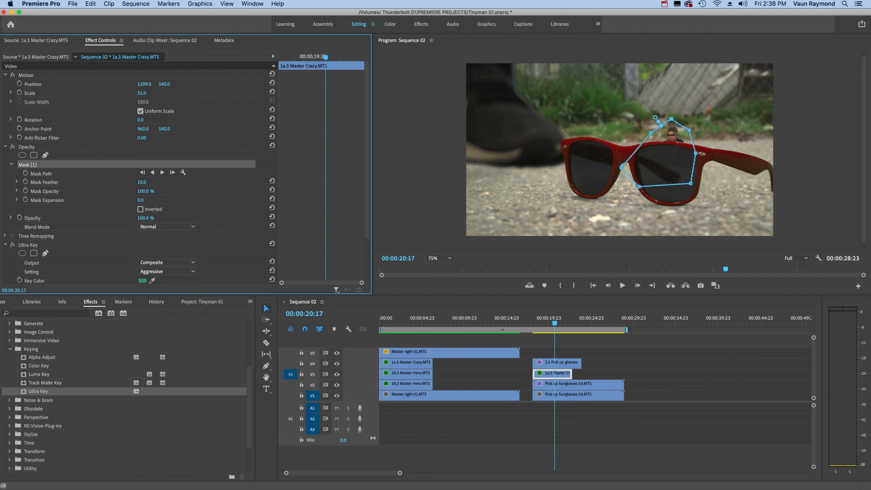
left_click_drag(164, 84, 220, 84)
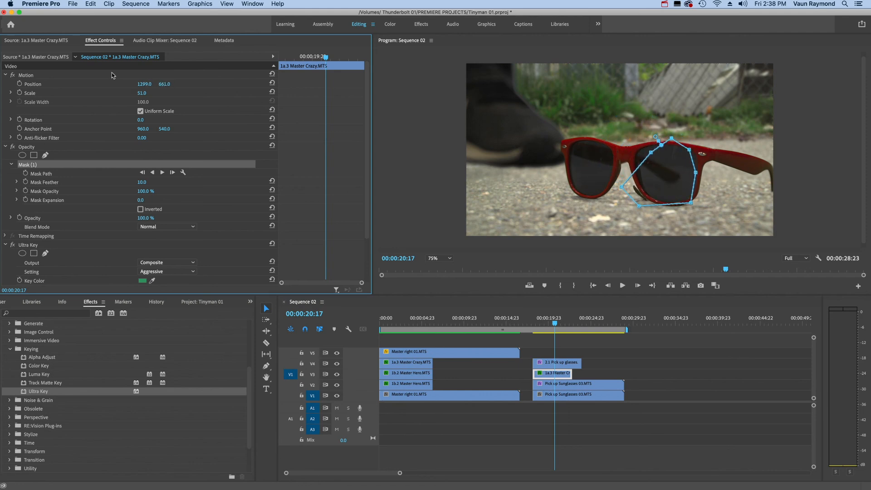
left_click_drag(143, 84, 166, 84)
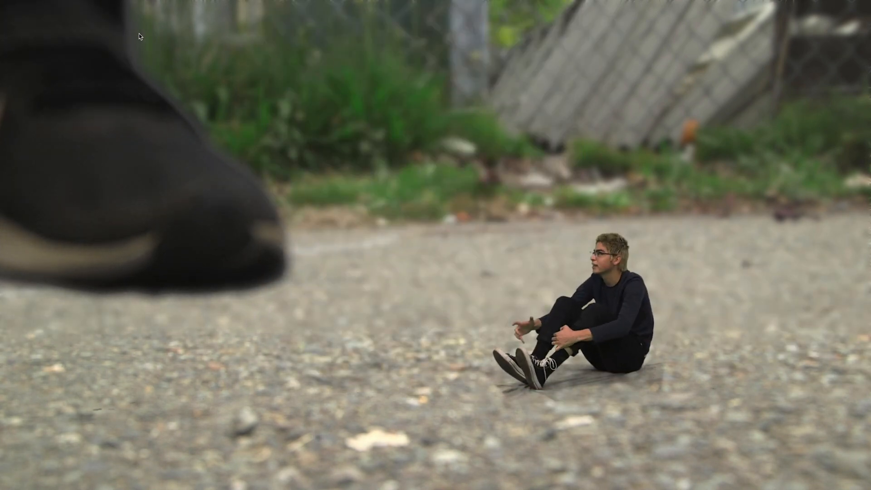
Step: Leave full-screen view and set the sunglasses clip's Ultra Key Setting to Relaxed while viewing frame 00:00:20:04
key("Escape")
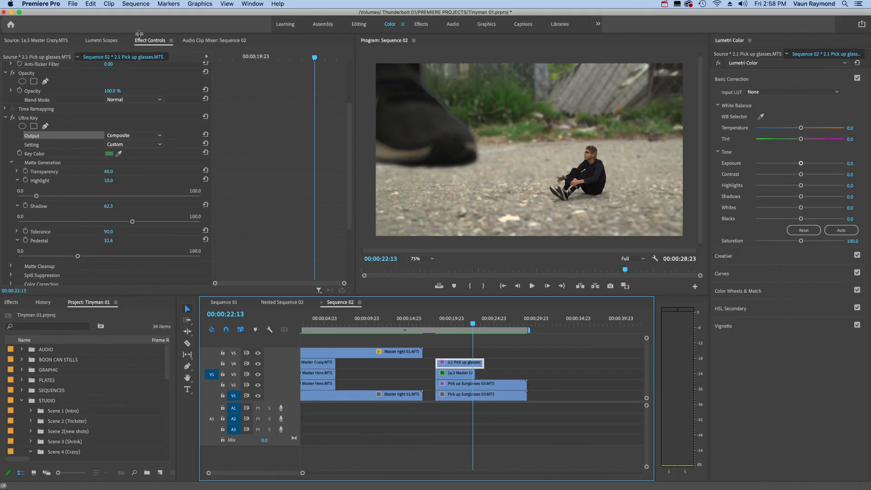
left_click_drag(460, 324, 453, 324)
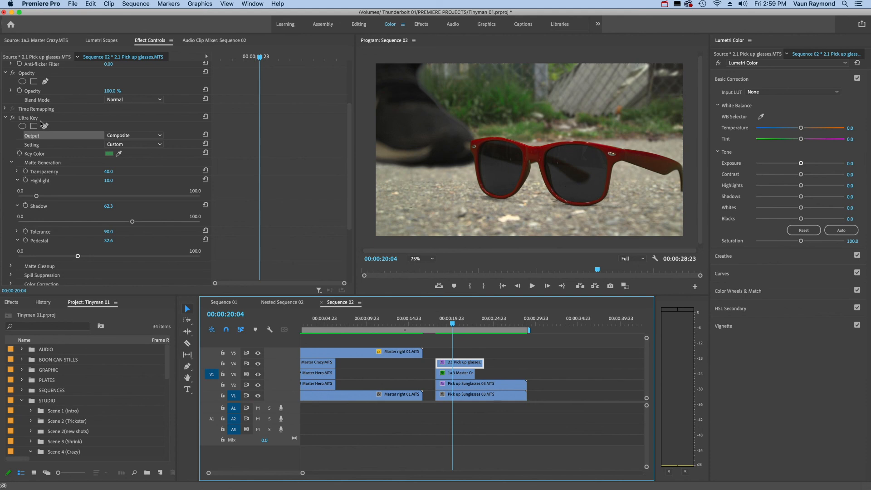
left_click(160, 145)
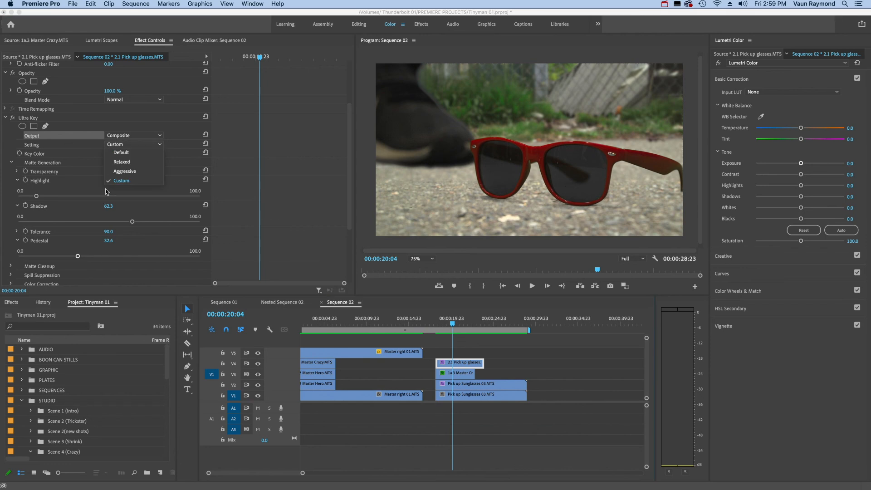
left_click(129, 163)
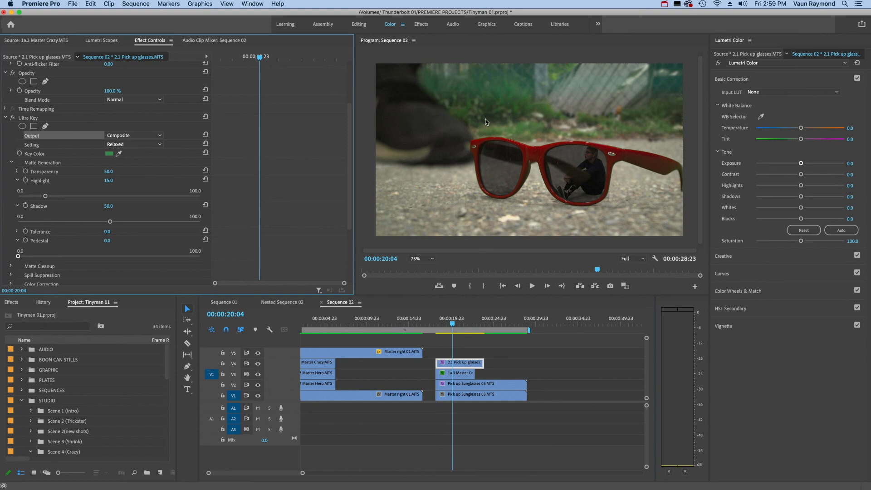
Step: Refine the sunglasses matte in Alpha Channel output with Pedestal 29.5 and Highlight 8.7, and return the output to Composite
left_click(148, 135)
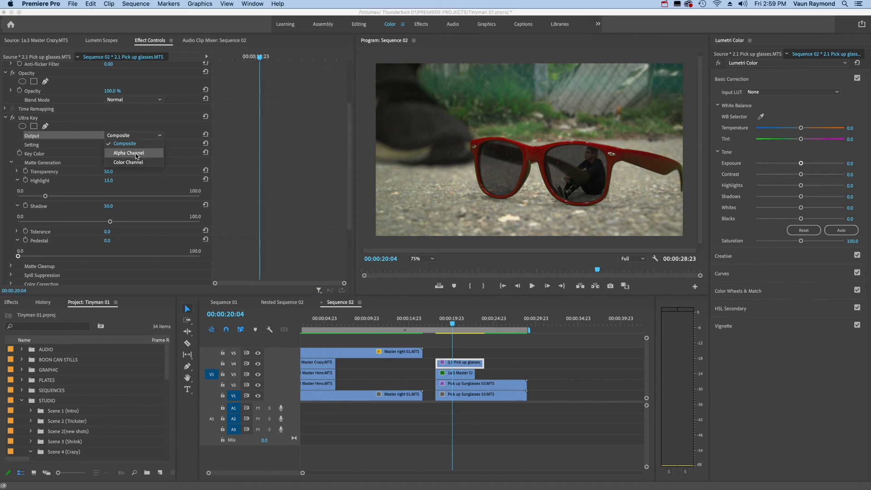
left_click(136, 154)
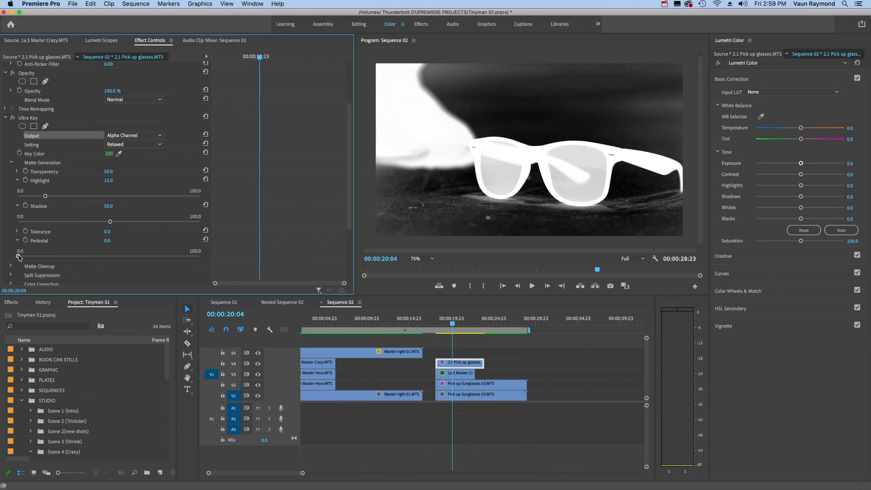
left_click_drag(19, 257, 63, 259)
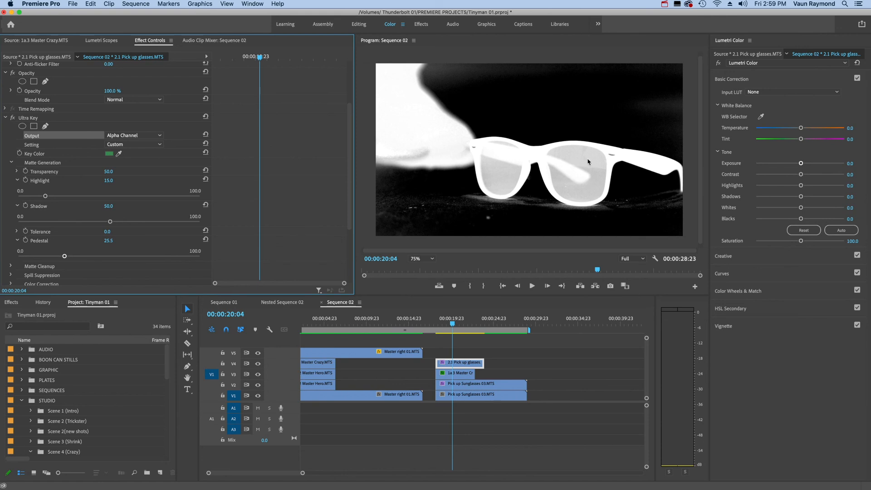
left_click_drag(64, 257, 71, 258)
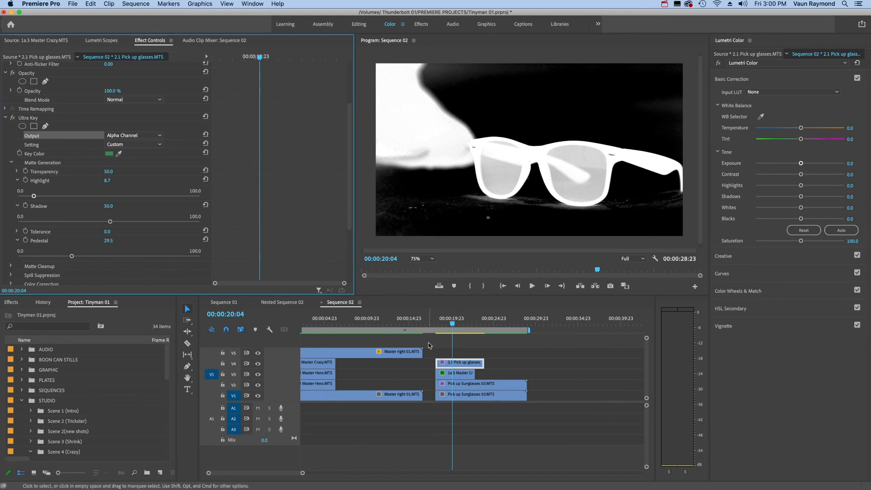
left_click(159, 136)
left_click(140, 146)
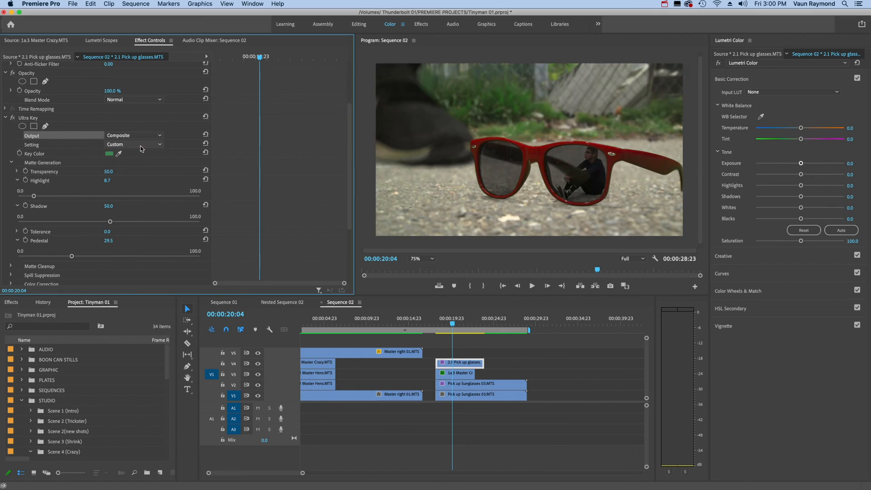
Step: Play the sunglasses shot from 00:00:18:03 and replay it full screen to review the actor seen through the lenses
left_click(437, 328)
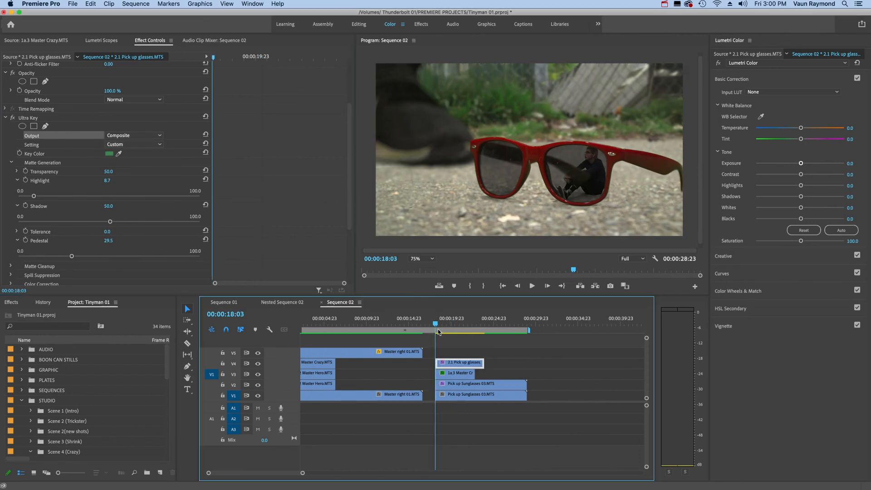
key("space")
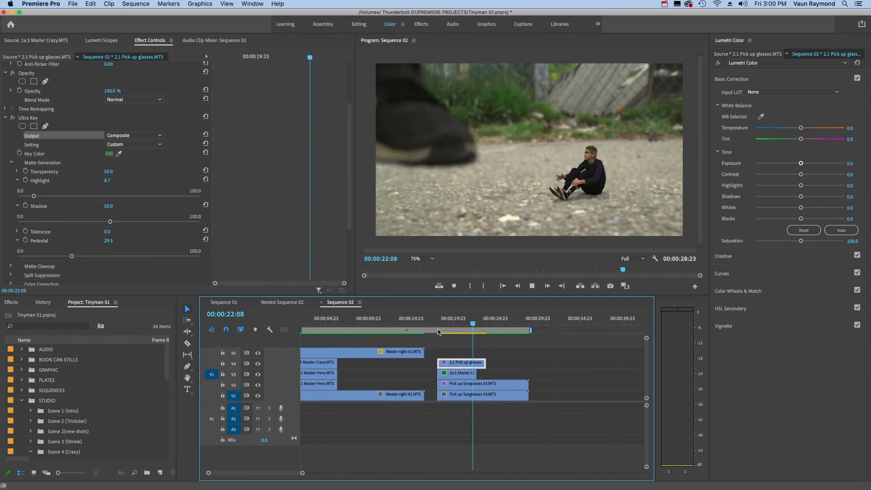
key("space")
key("Up")
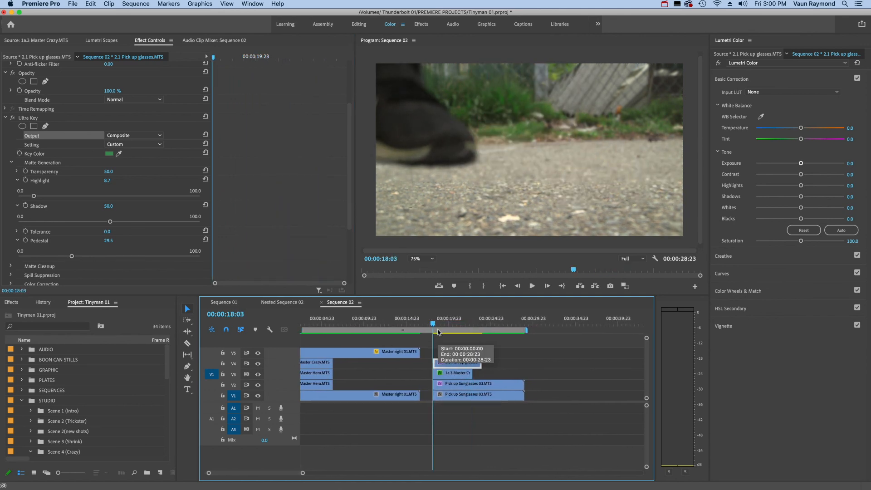
key("ctrl+grave")
key("space")
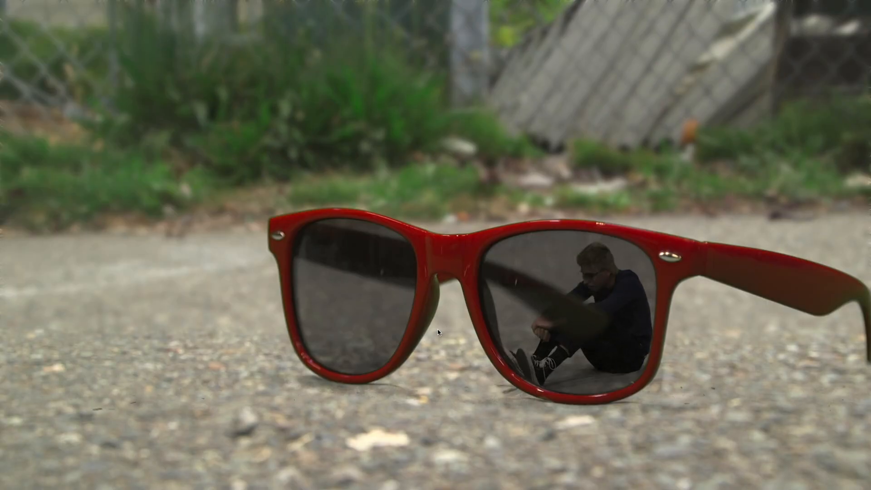